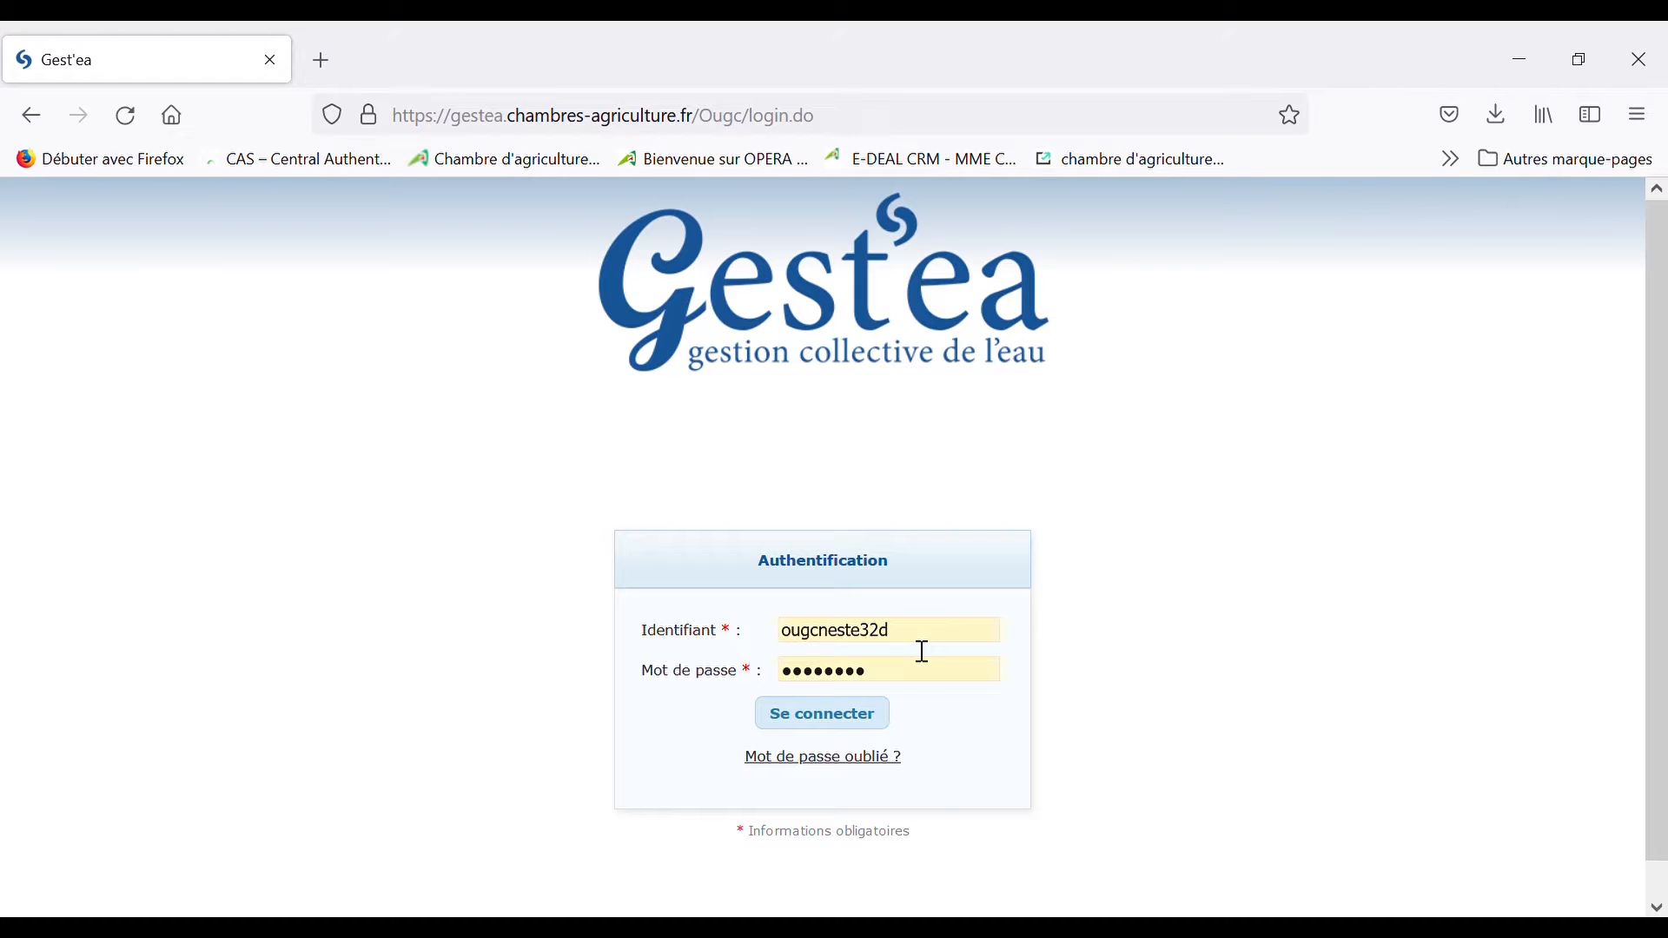
Step: Log in with the prefilled credentials and open the Point de prélèvement map for campaign 2022
{"action": "left_click", "coordinate": [886, 771]}
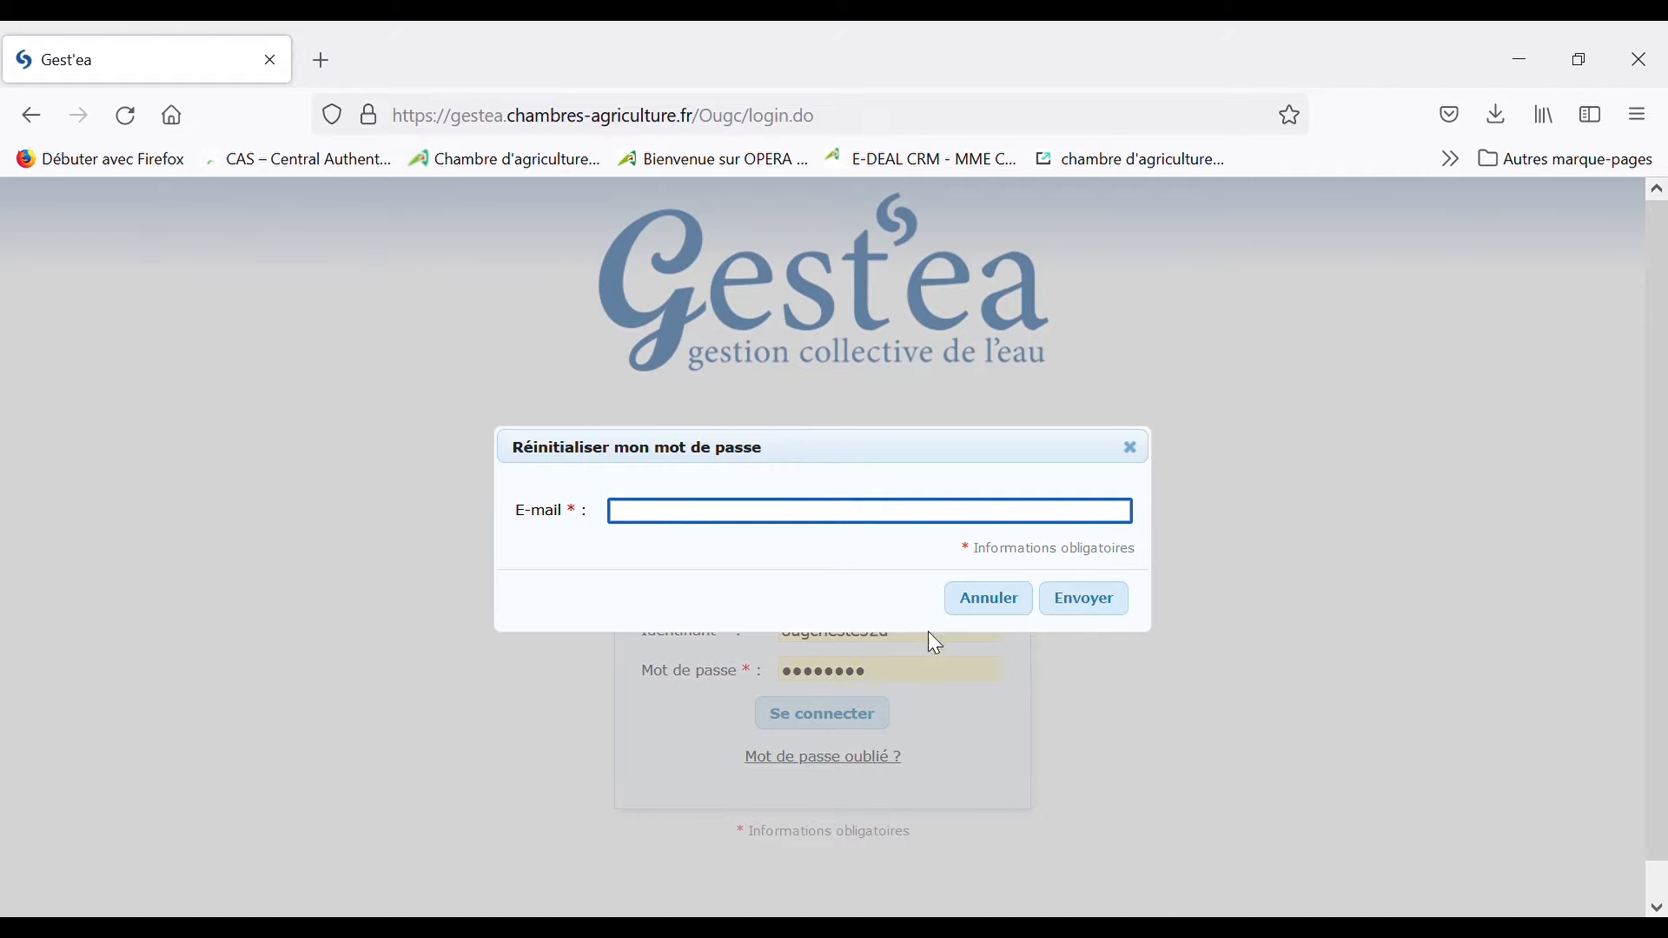
{"action": "left_click", "coordinate": [1006, 601]}
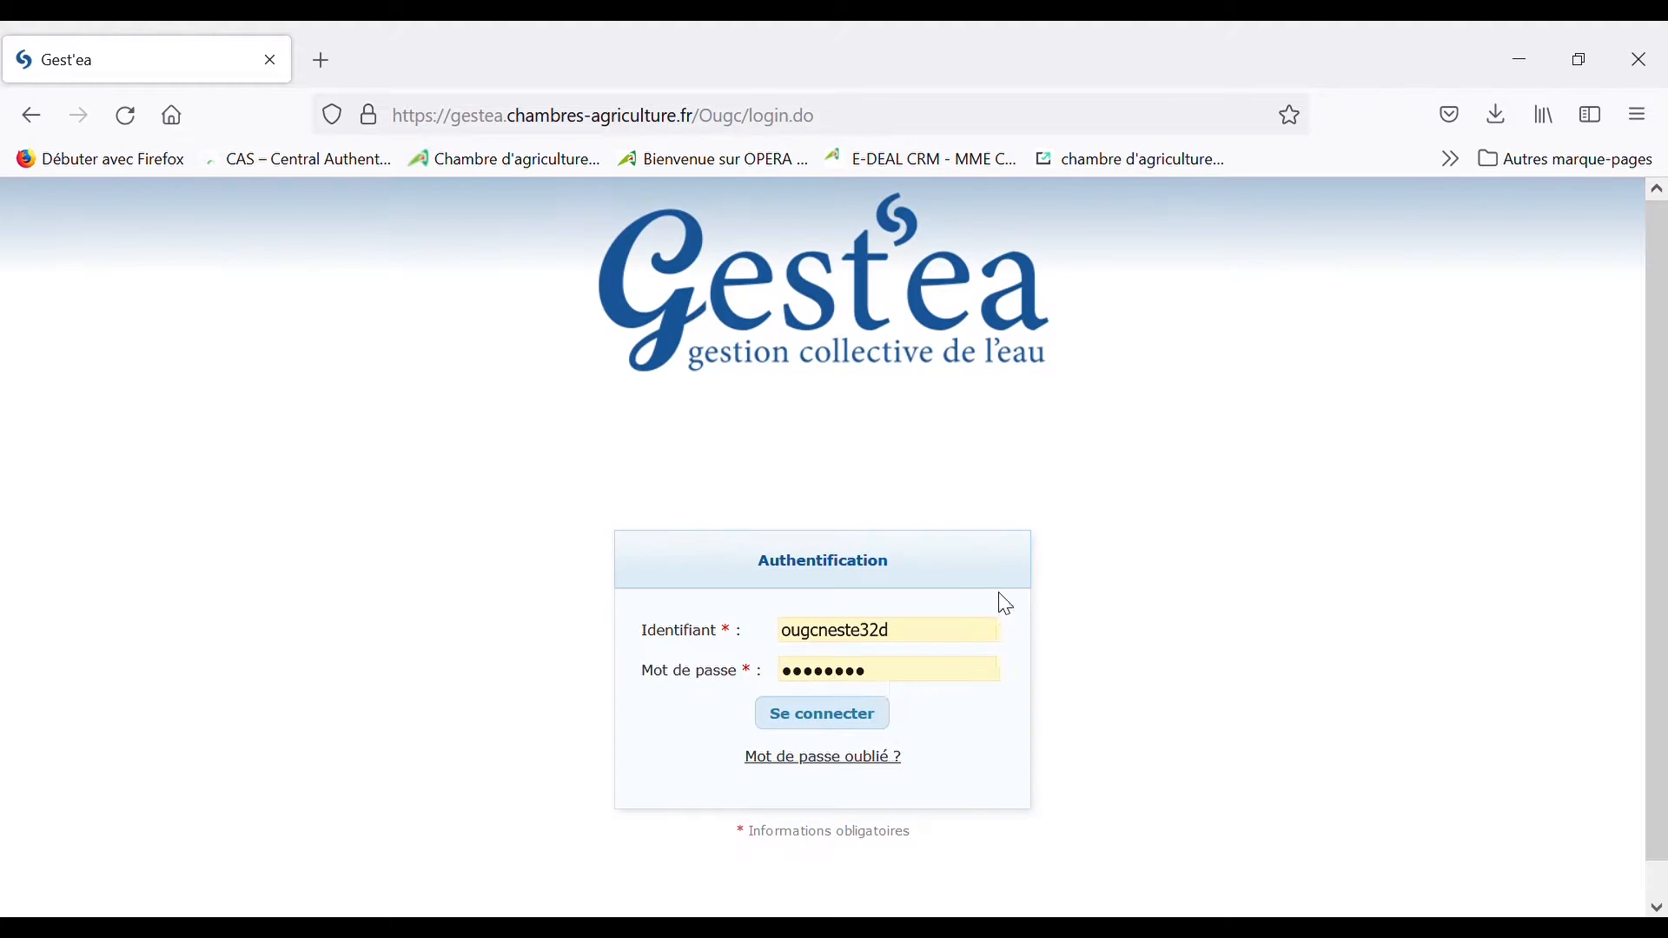
{"action": "left_click", "coordinate": [832, 719]}
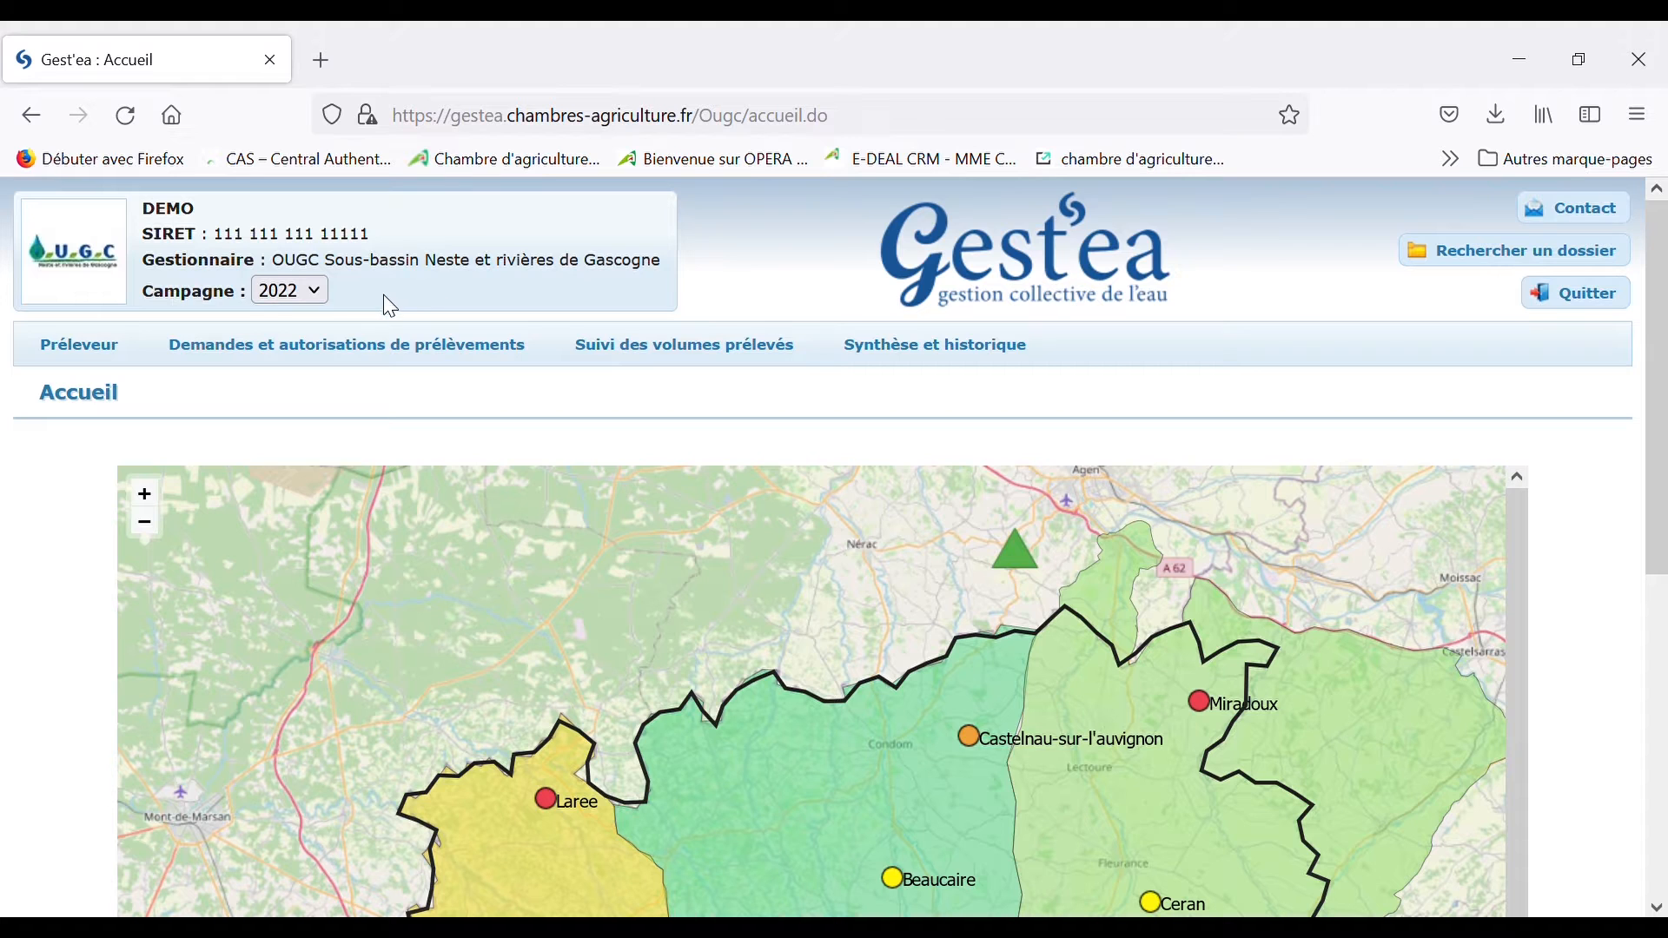
{"action": "mouse_move", "coordinate": [391, 346]}
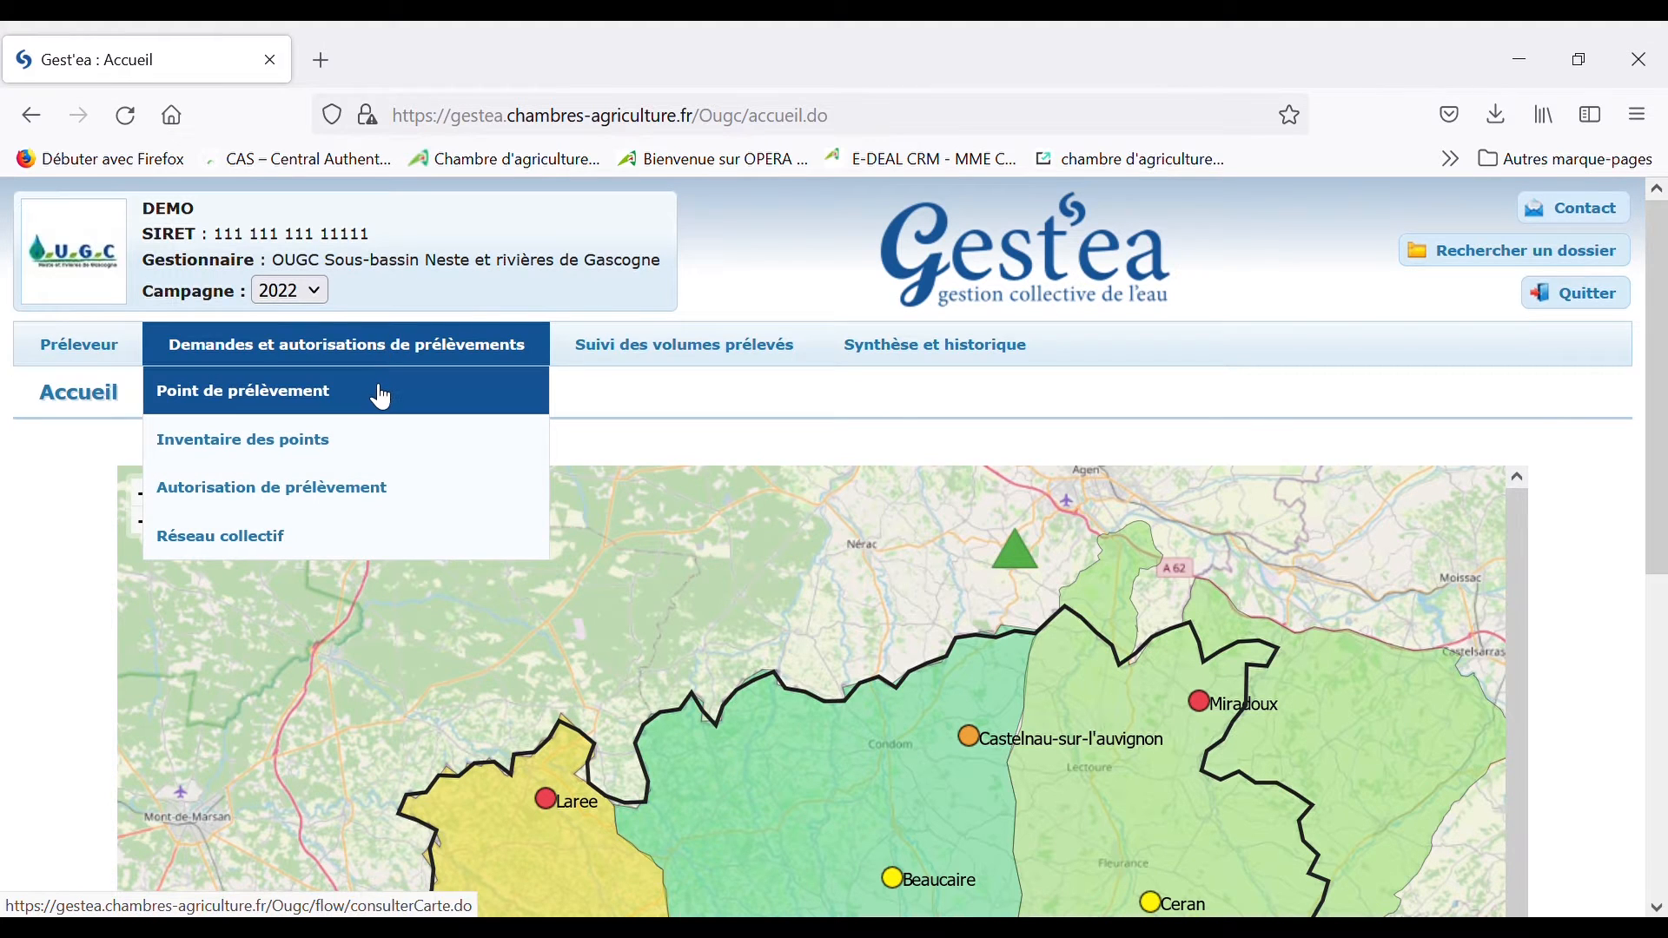
{"action": "left_click", "coordinate": [380, 391]}
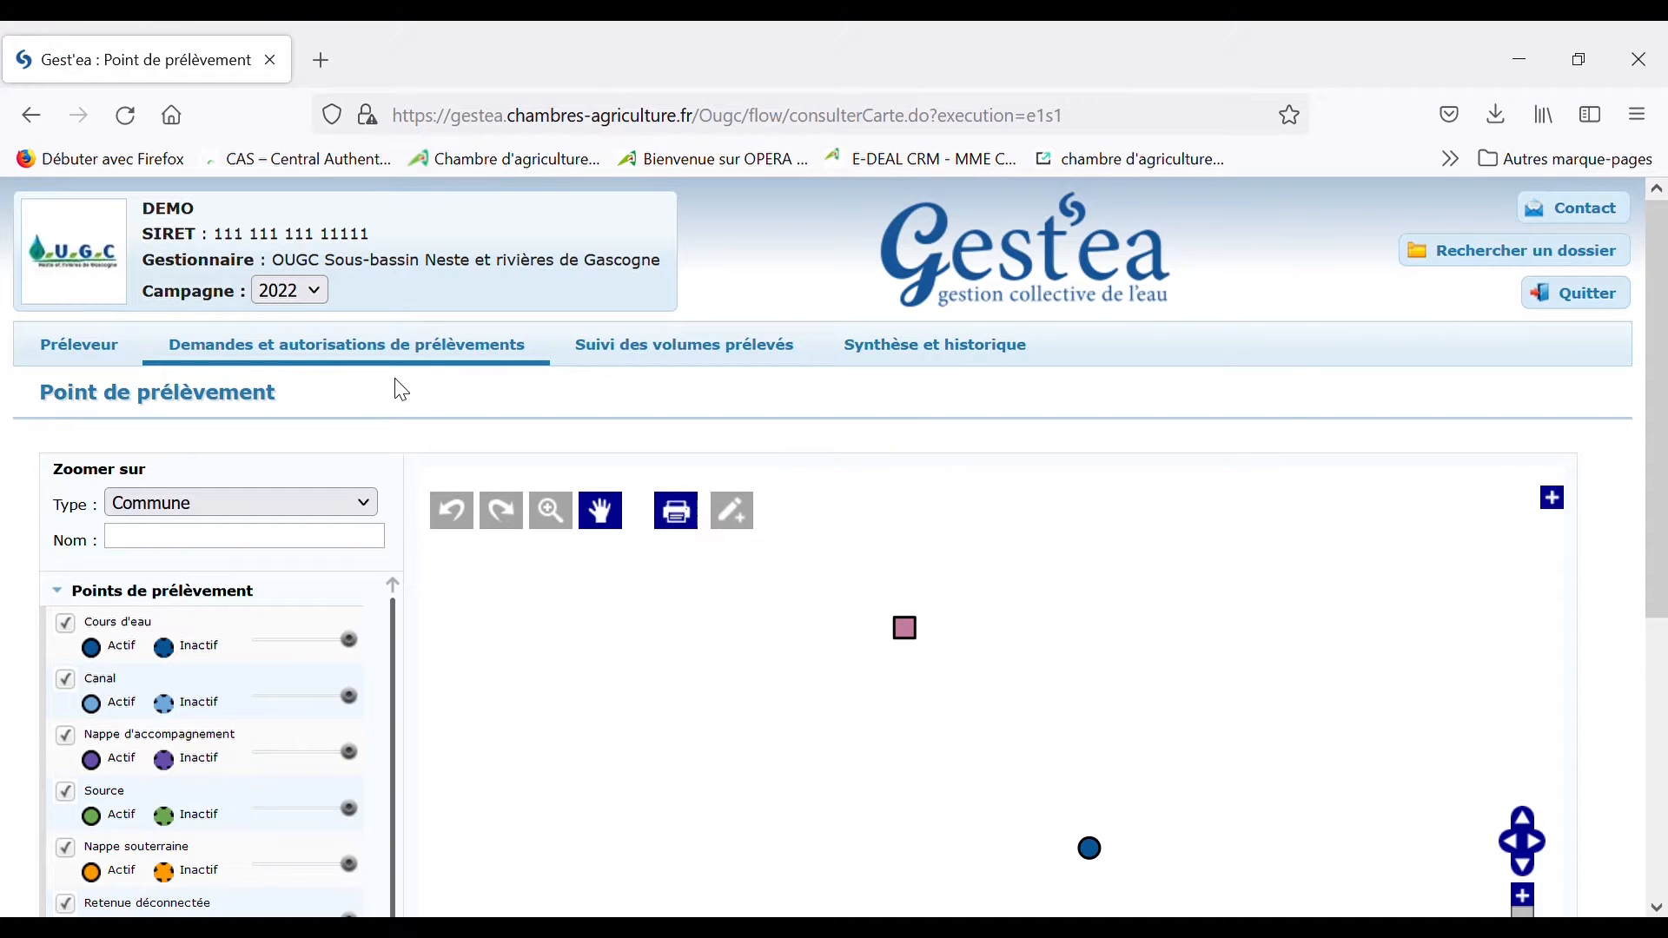
Step: Select the active Retenue déconnectée point beside Chemin de la Caillaouère on the map and open it for modification
{"action": "scroll", "coordinate": [1606, 453], "scroll_direction": "down", "scroll_amount": 3}
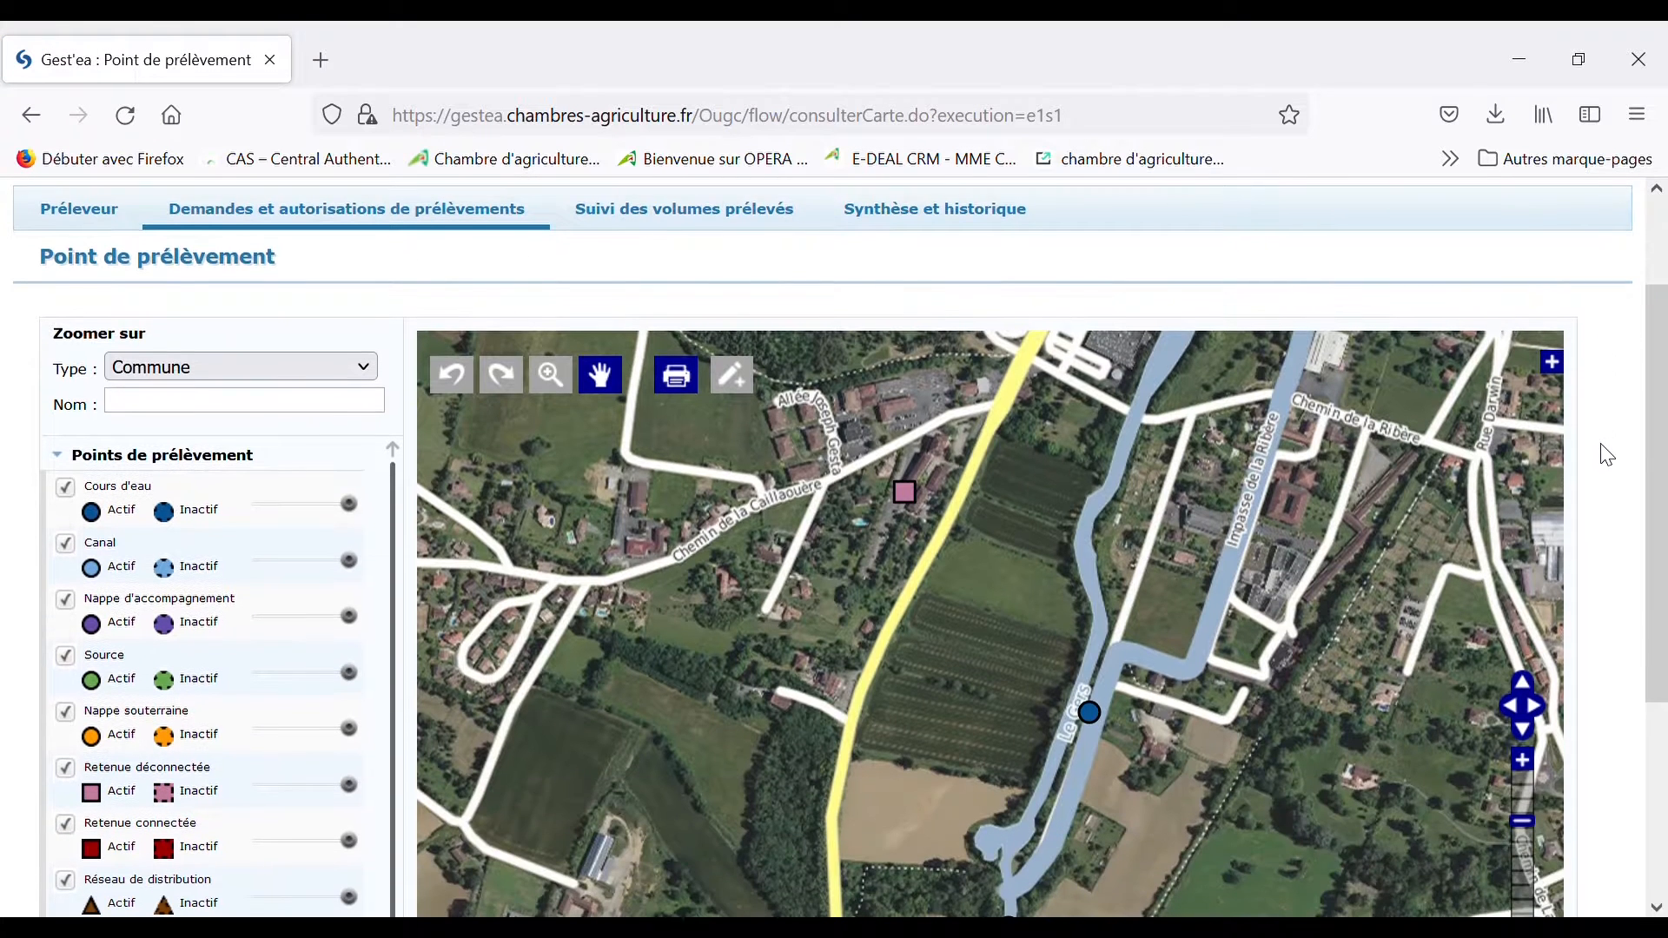
{"action": "scroll", "coordinate": [1606, 454], "scroll_direction": "down", "scroll_amount": 1}
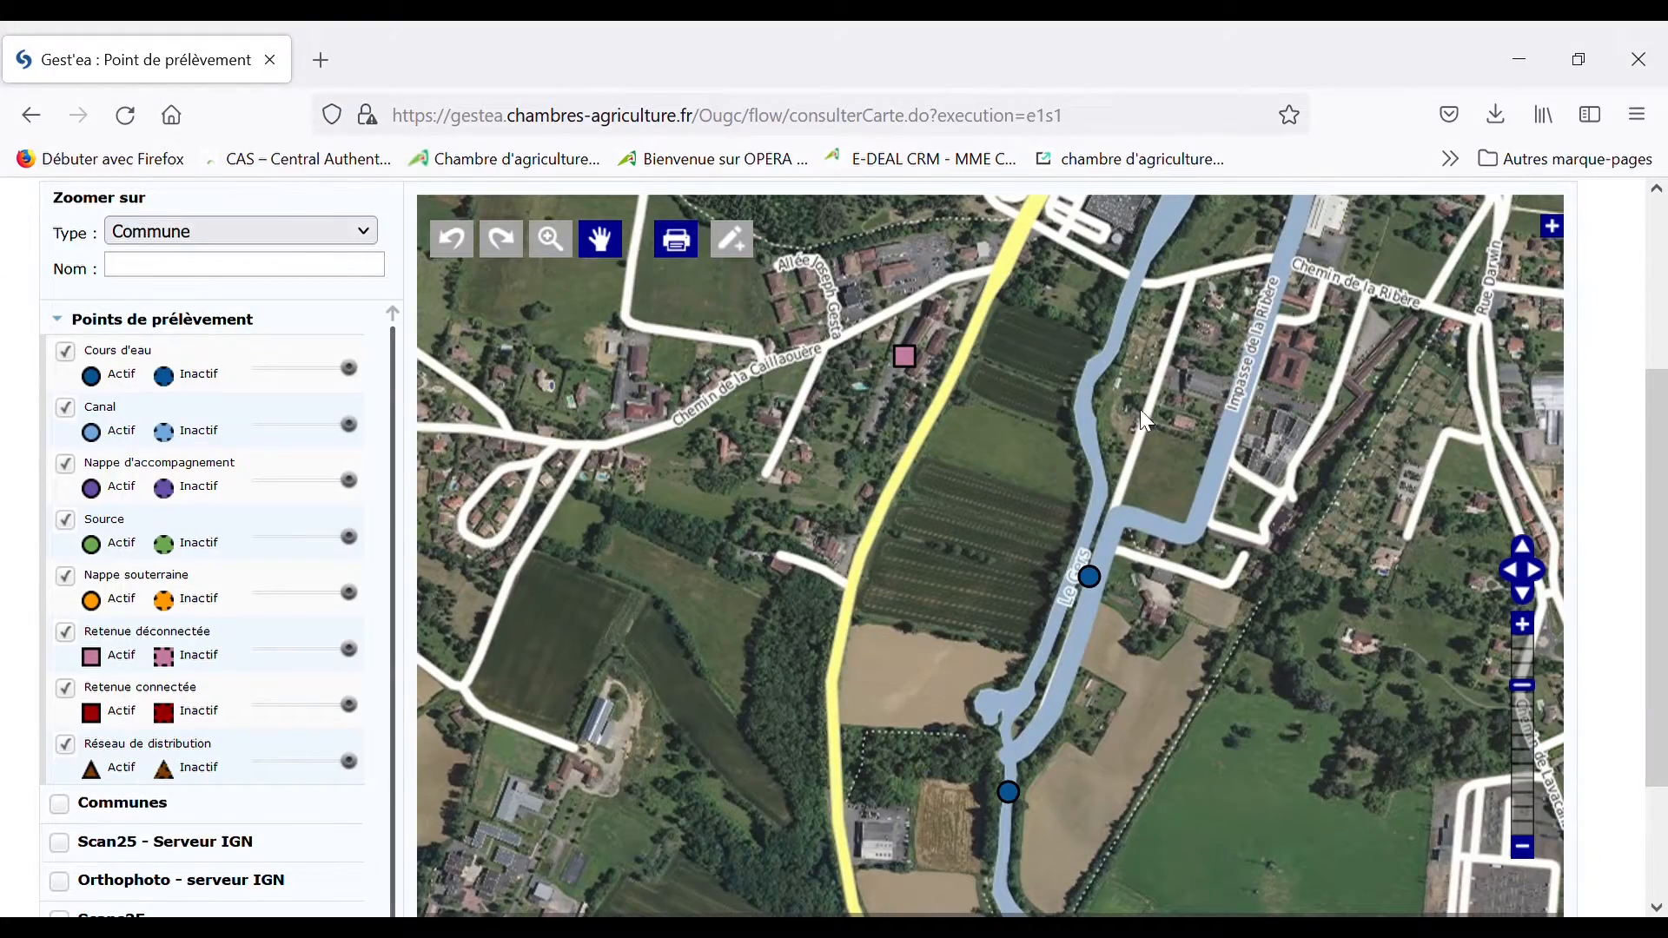
{"action": "left_click", "coordinate": [905, 359]}
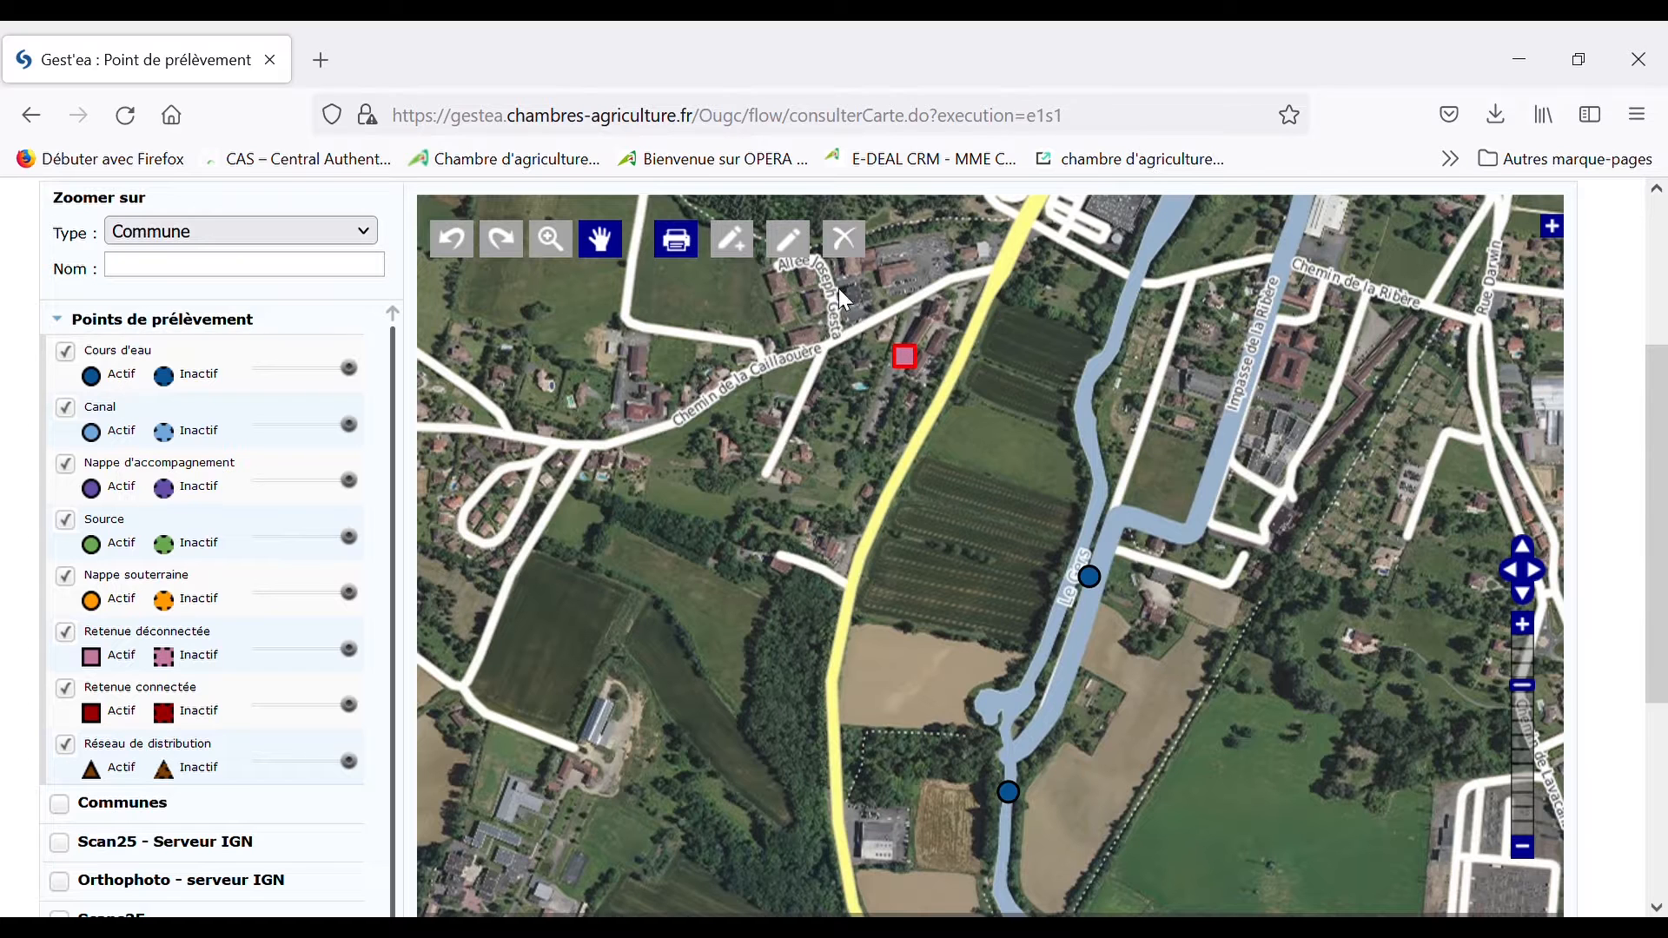
{"action": "left_click", "coordinate": [788, 242]}
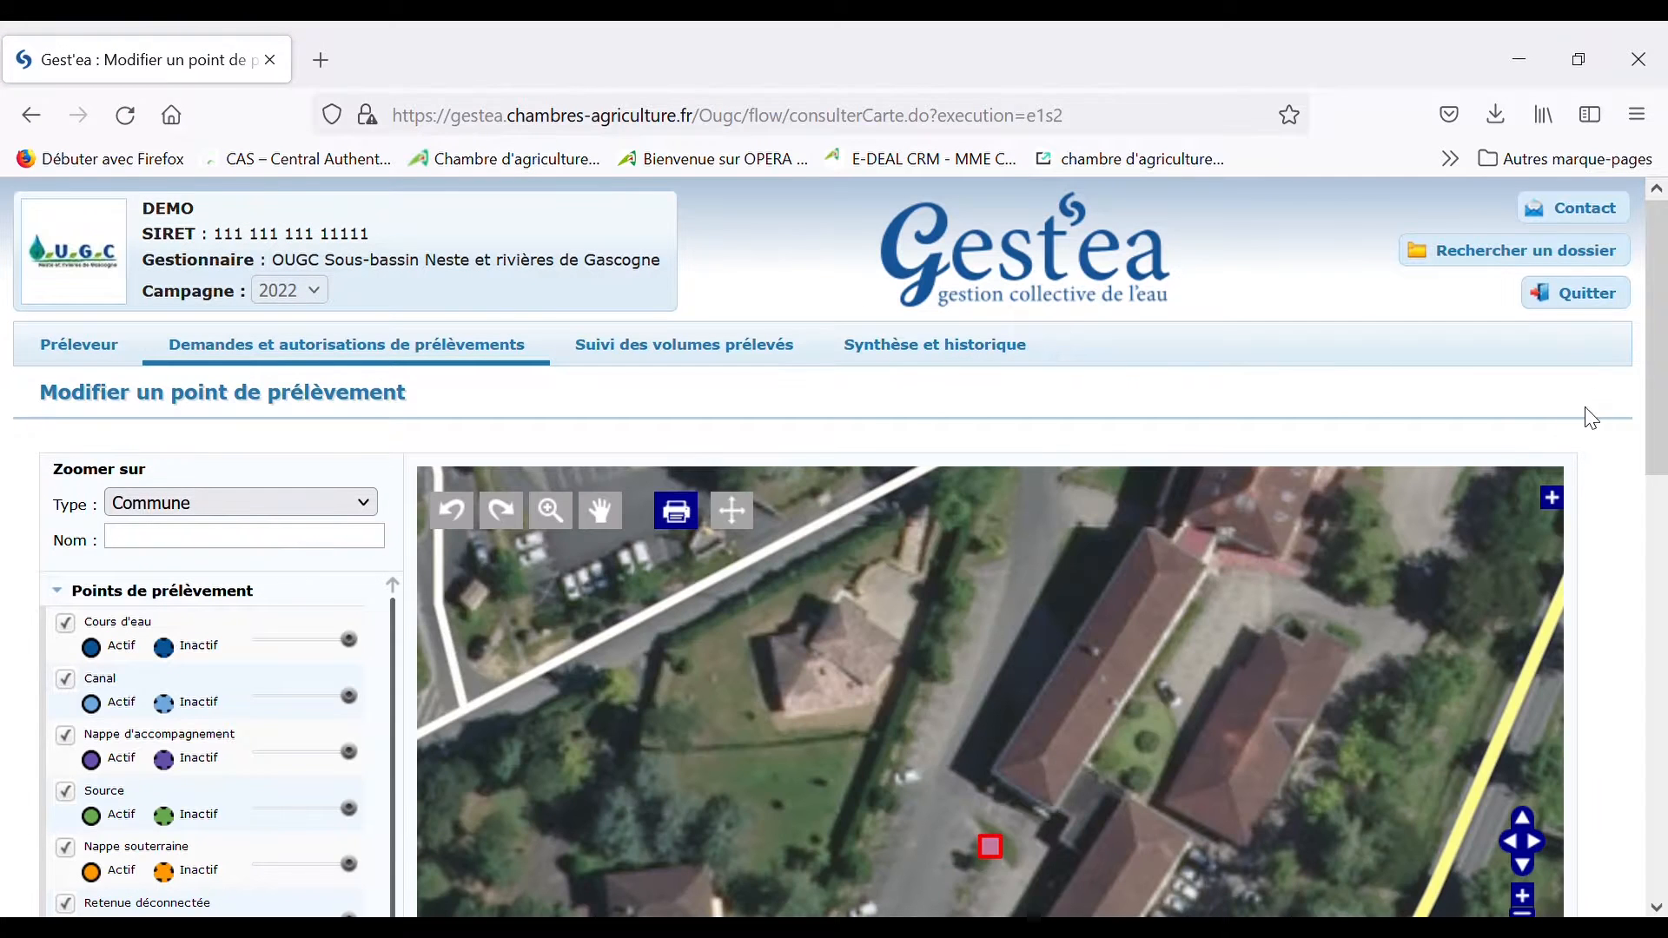
Step: Expand the point's Informations détaillées, Dispositif de comptage and Ma demande d'autorisation sections
{"action": "scroll", "coordinate": [1616, 445], "scroll_direction": "down", "scroll_amount": 10}
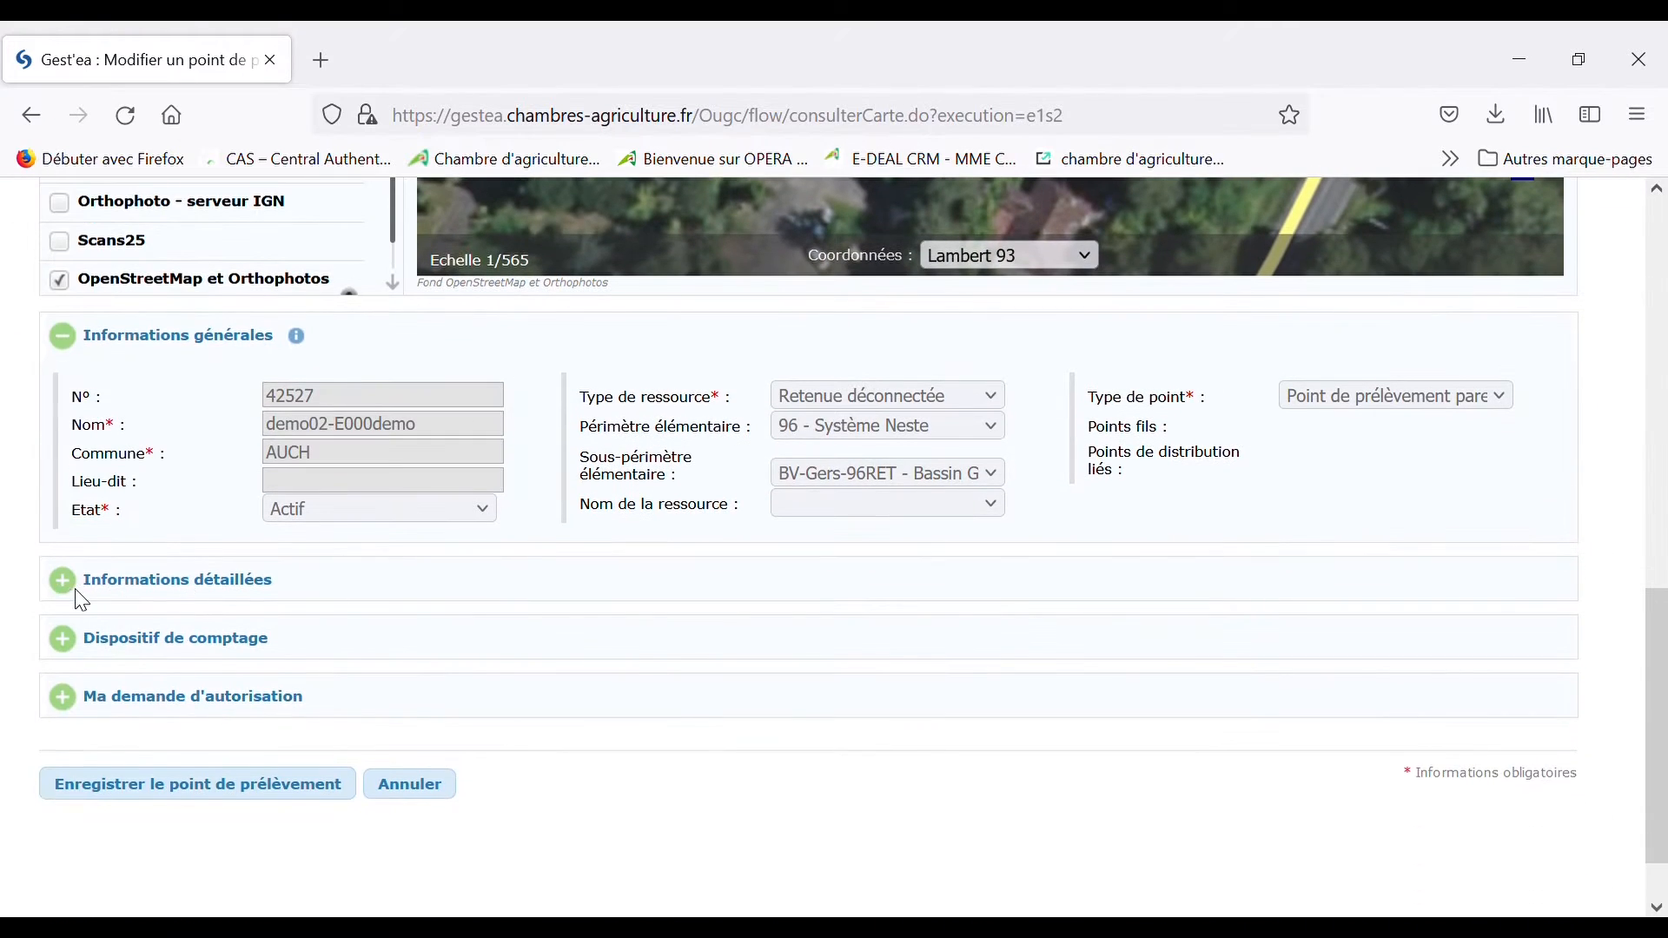
{"action": "left_click", "coordinate": [80, 587]}
{"action": "scroll", "coordinate": [80, 594], "scroll_direction": "down", "scroll_amount": 2}
{"action": "scroll", "coordinate": [80, 594], "scroll_direction": "down", "scroll_amount": 5}
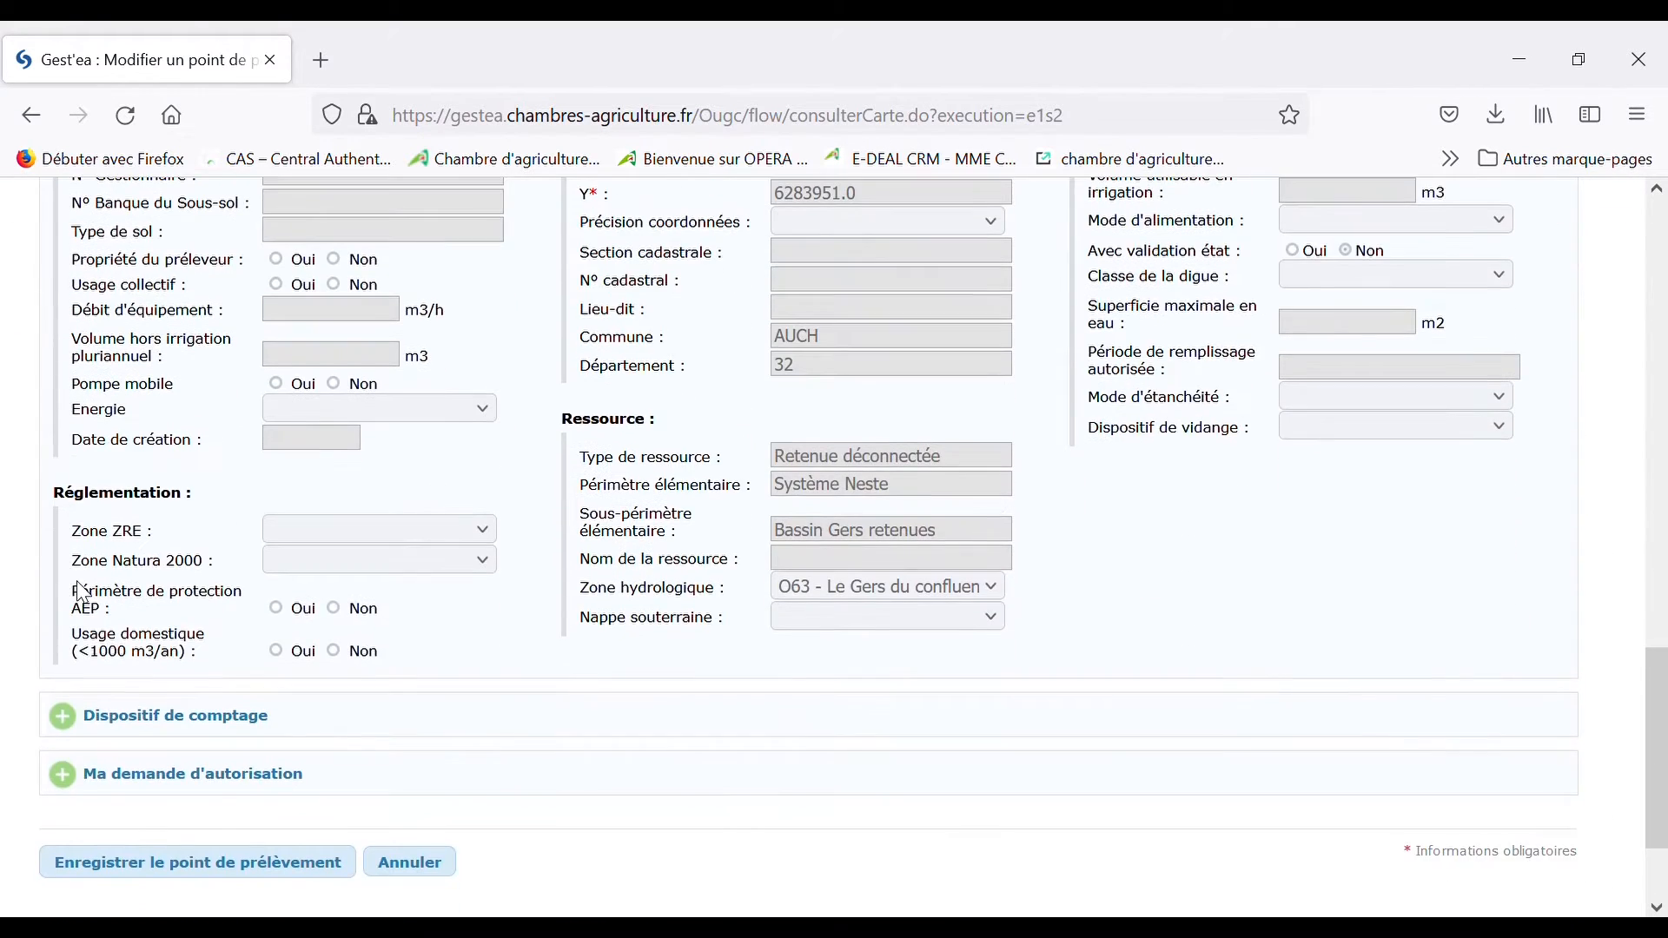
{"action": "left_click", "coordinate": [62, 715]}
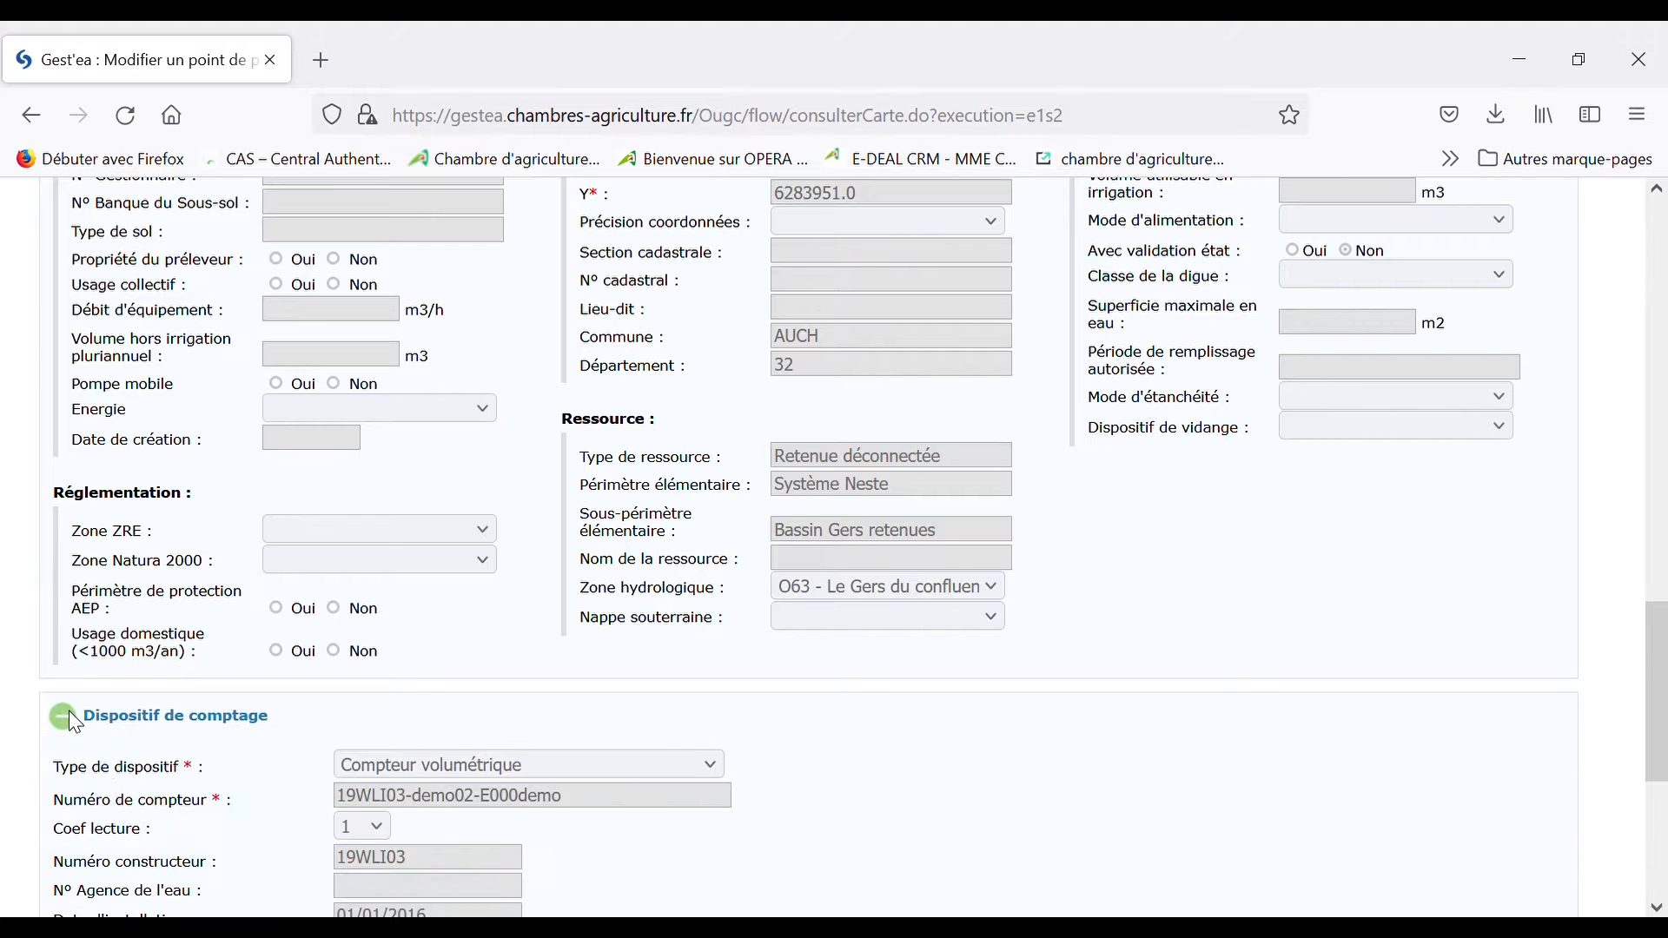
{"action": "scroll", "coordinate": [87, 669], "scroll_direction": "down", "scroll_amount": 3}
{"action": "scroll", "coordinate": [90, 667], "scroll_direction": "down", "scroll_amount": 2}
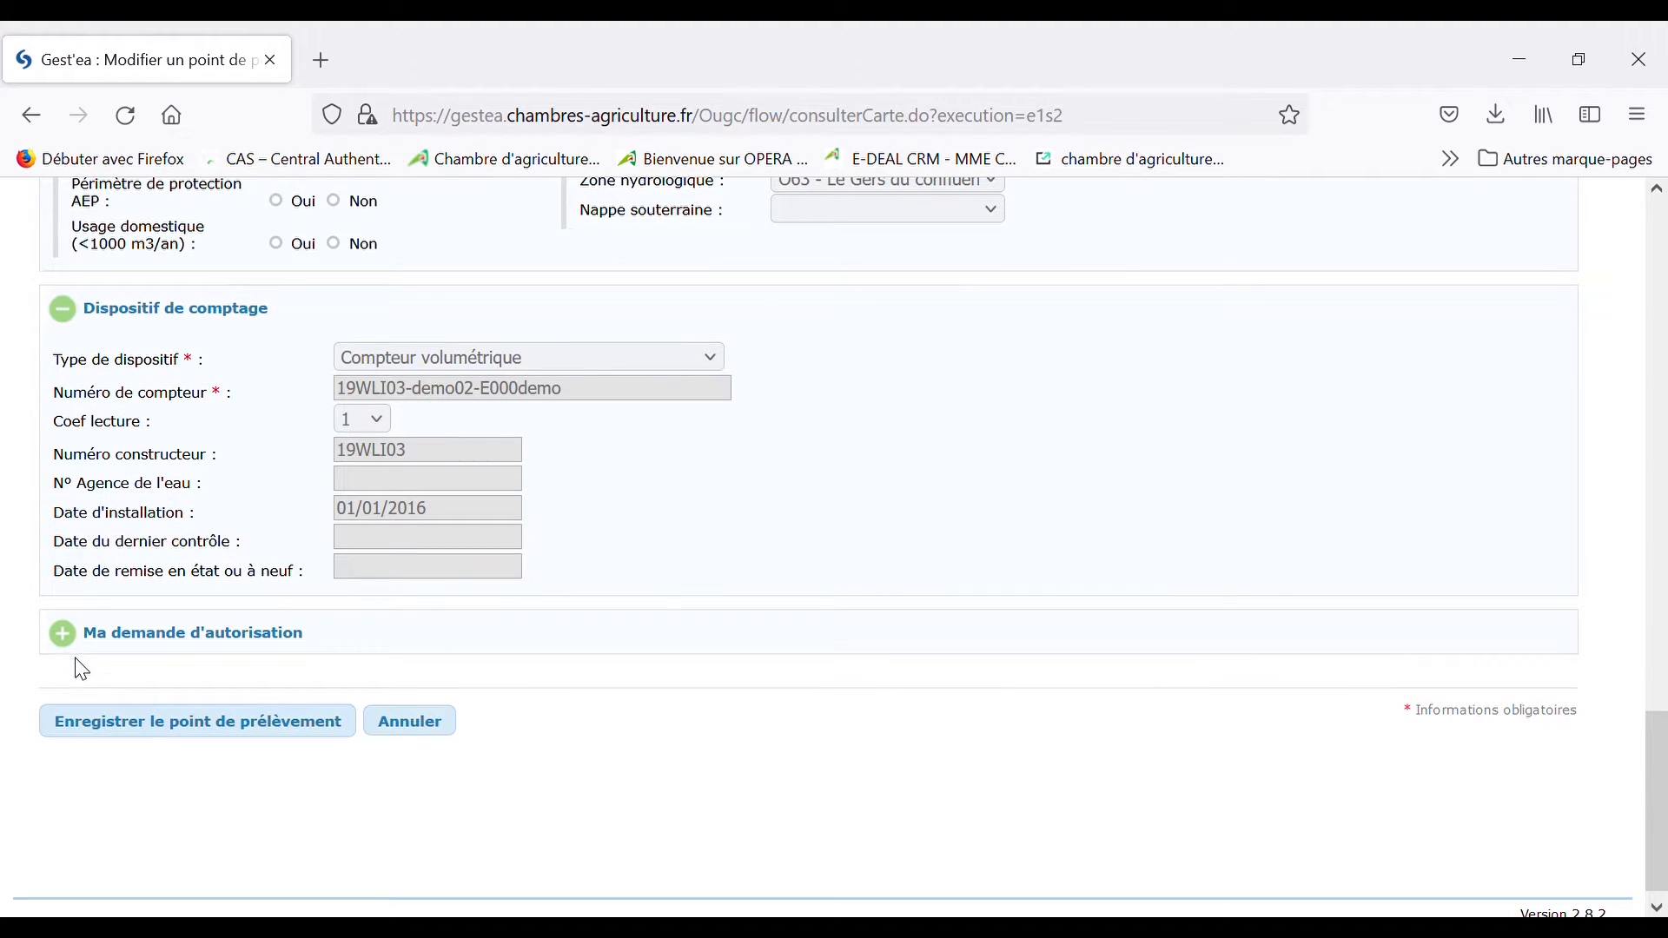
{"action": "left_click", "coordinate": [65, 634]}
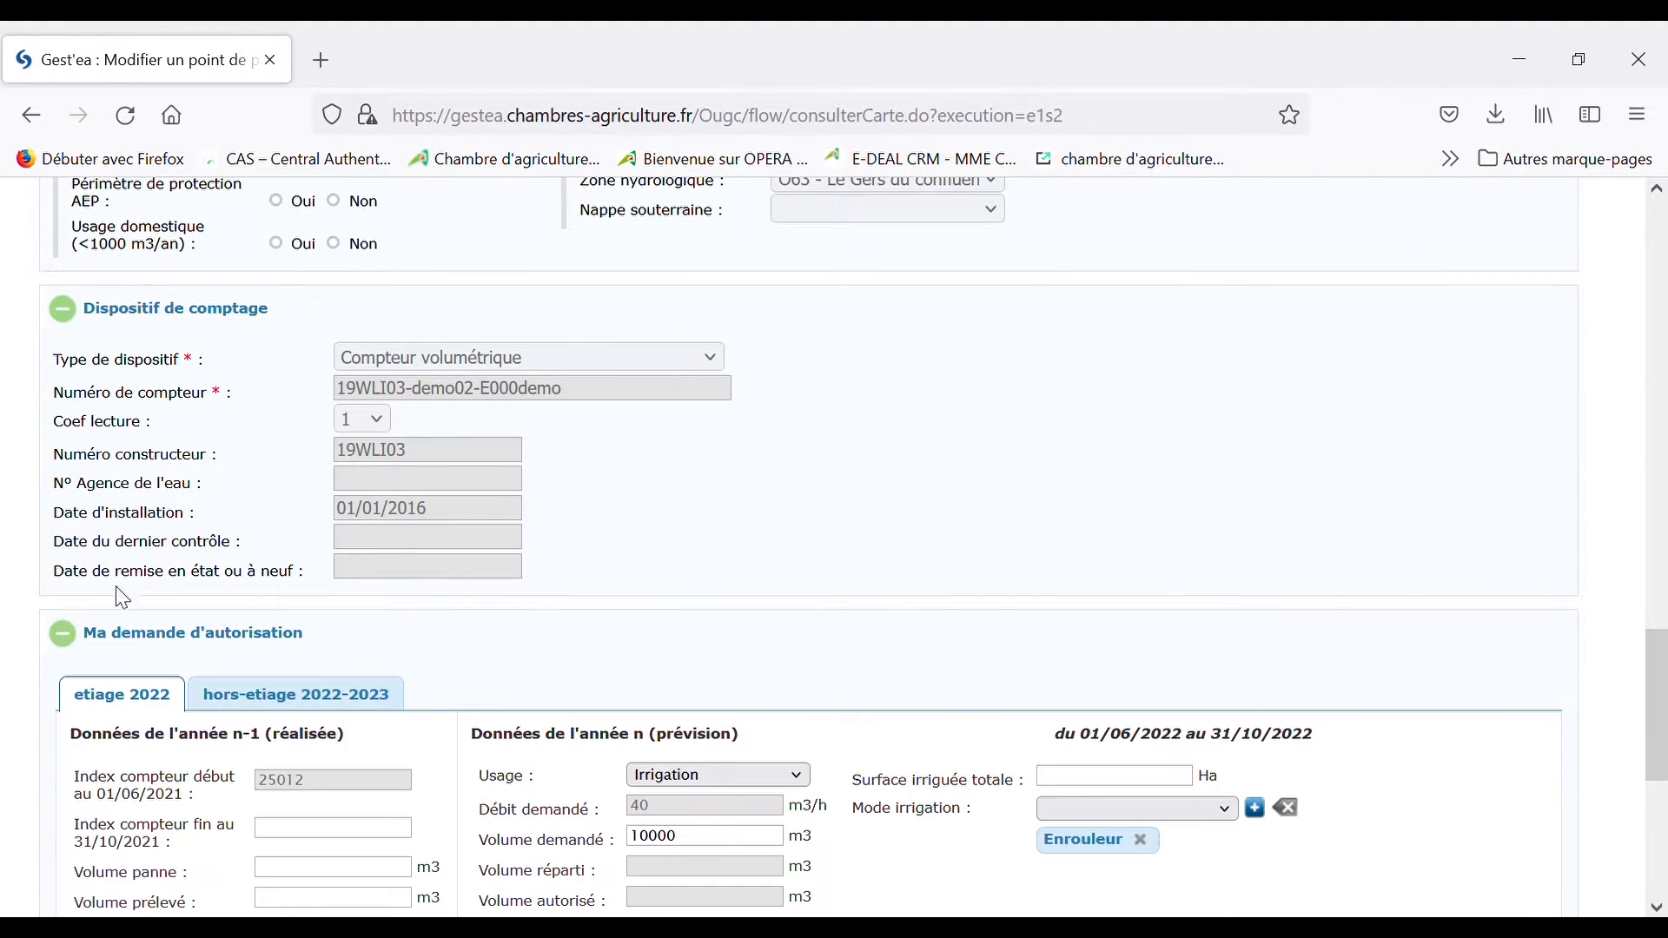
Step: For etiage 2022, set the end meter index at 31/10/2021 to 32450 and the Volume prélevé to 3438 m3
{"action": "scroll", "coordinate": [126, 592], "scroll_direction": "down", "scroll_amount": 3}
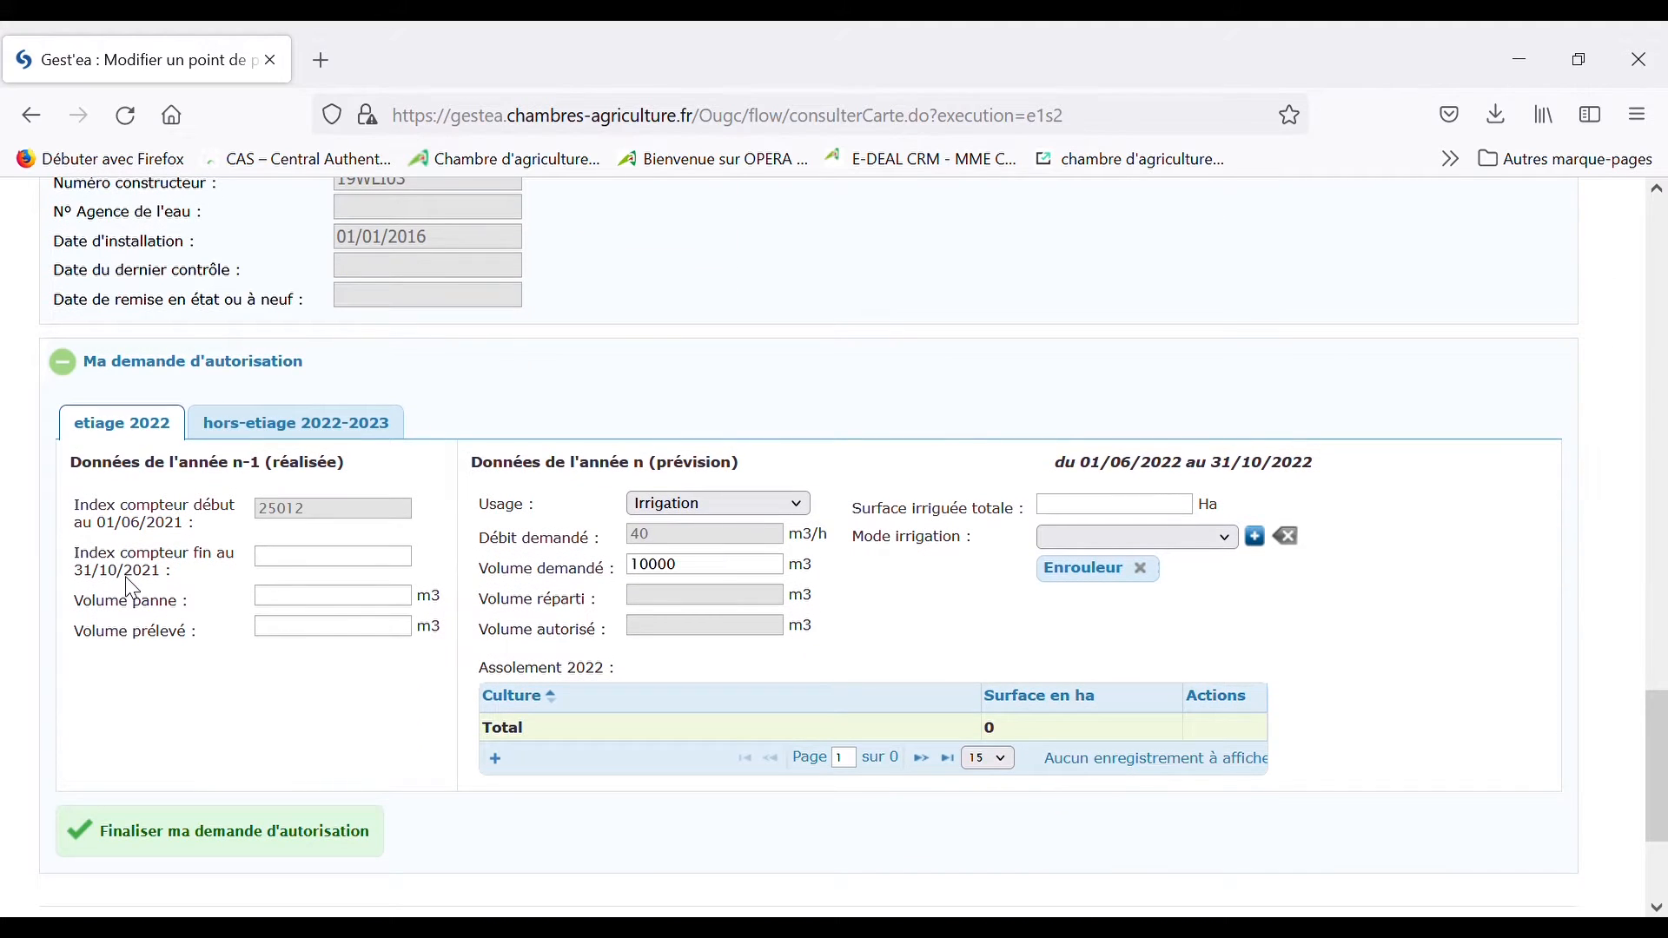
{"action": "left_click", "coordinate": [350, 565]}
{"action": "type", "text": "32450"}
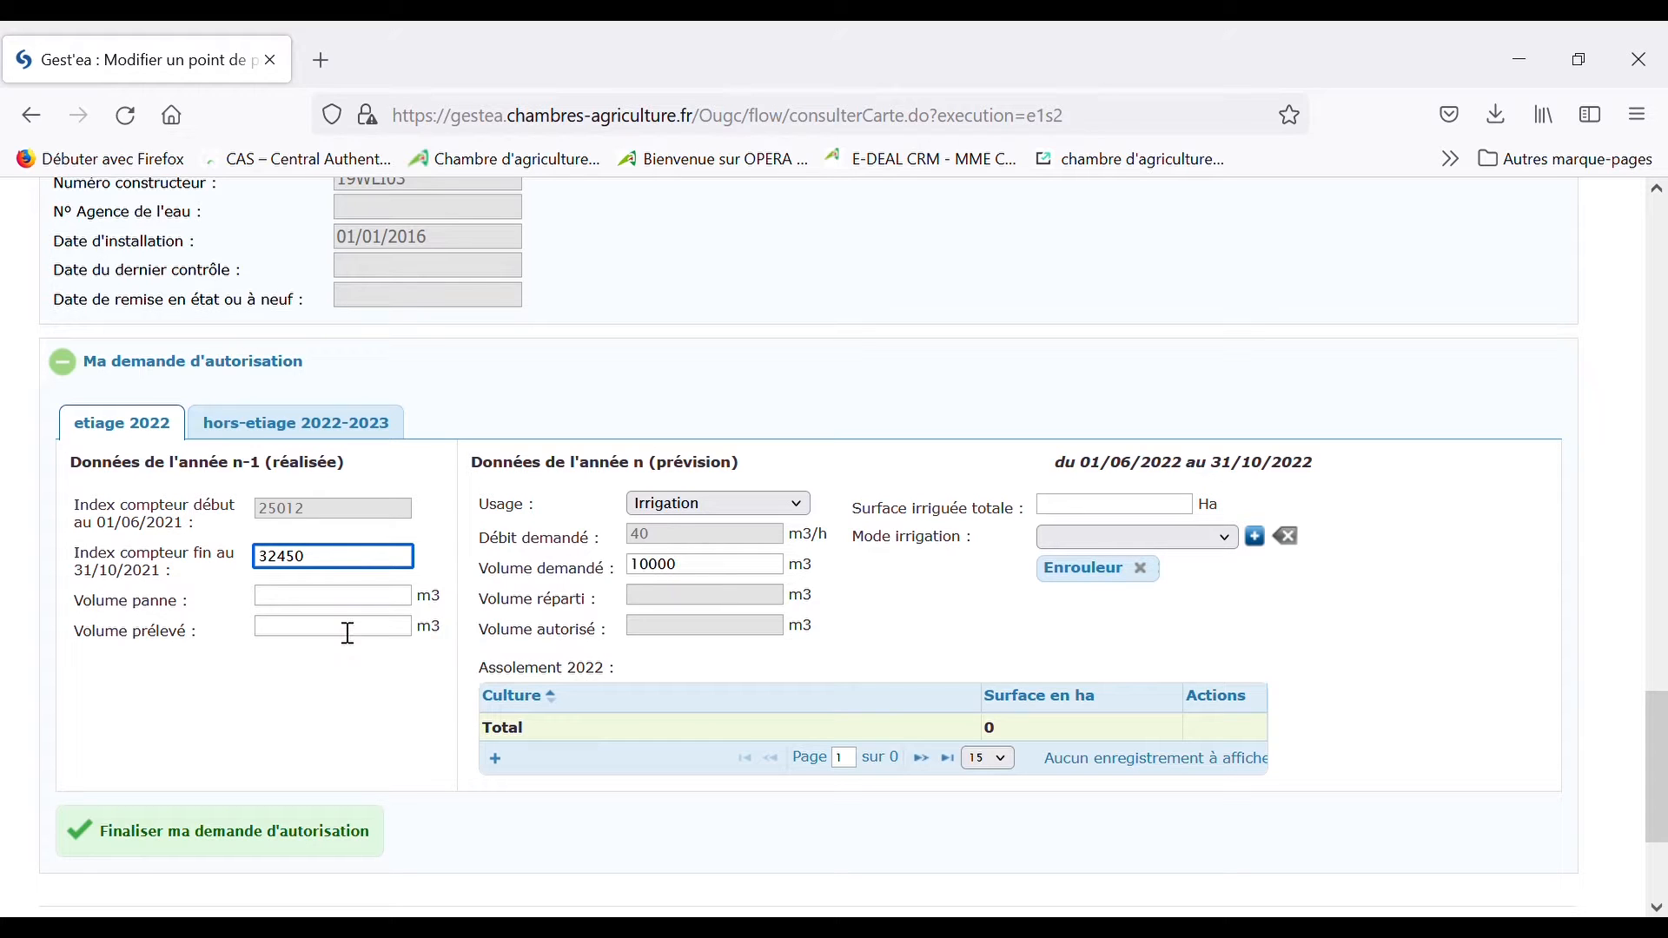
{"action": "left_click", "coordinate": [359, 626]}
{"action": "type", "text": "7438"}
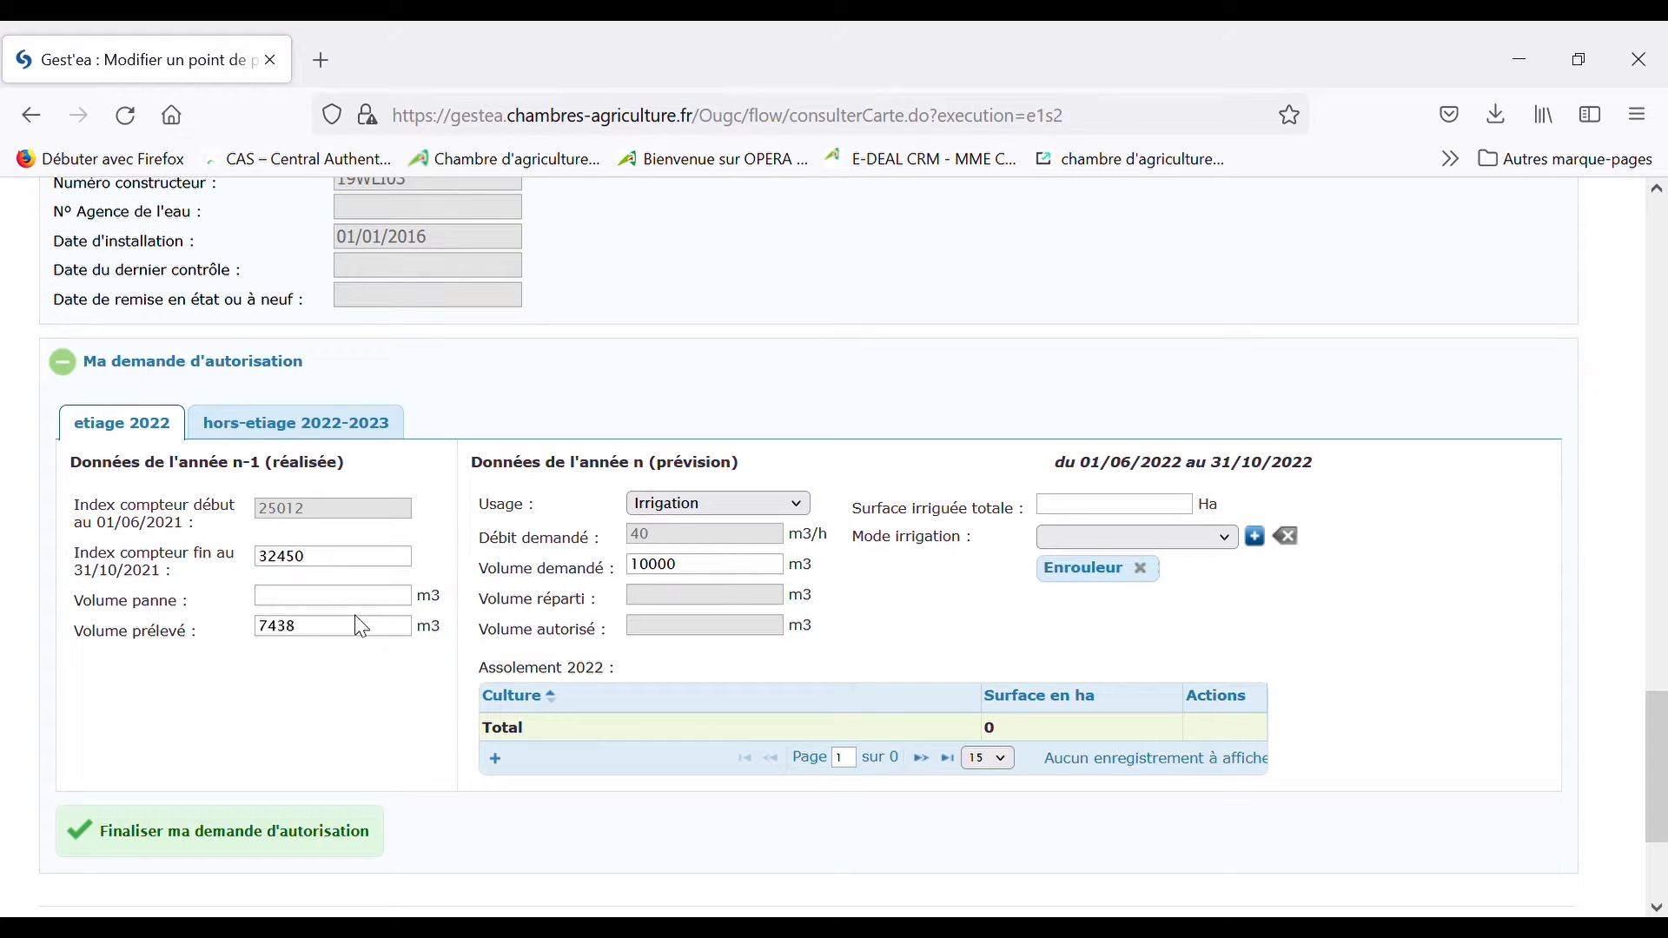
{"action": "left_click", "coordinate": [360, 639]}
{"action": "left_click", "coordinate": [266, 632]}
{"action": "key", "text": "BackSpace"}
{"action": "type", "text": "3"}
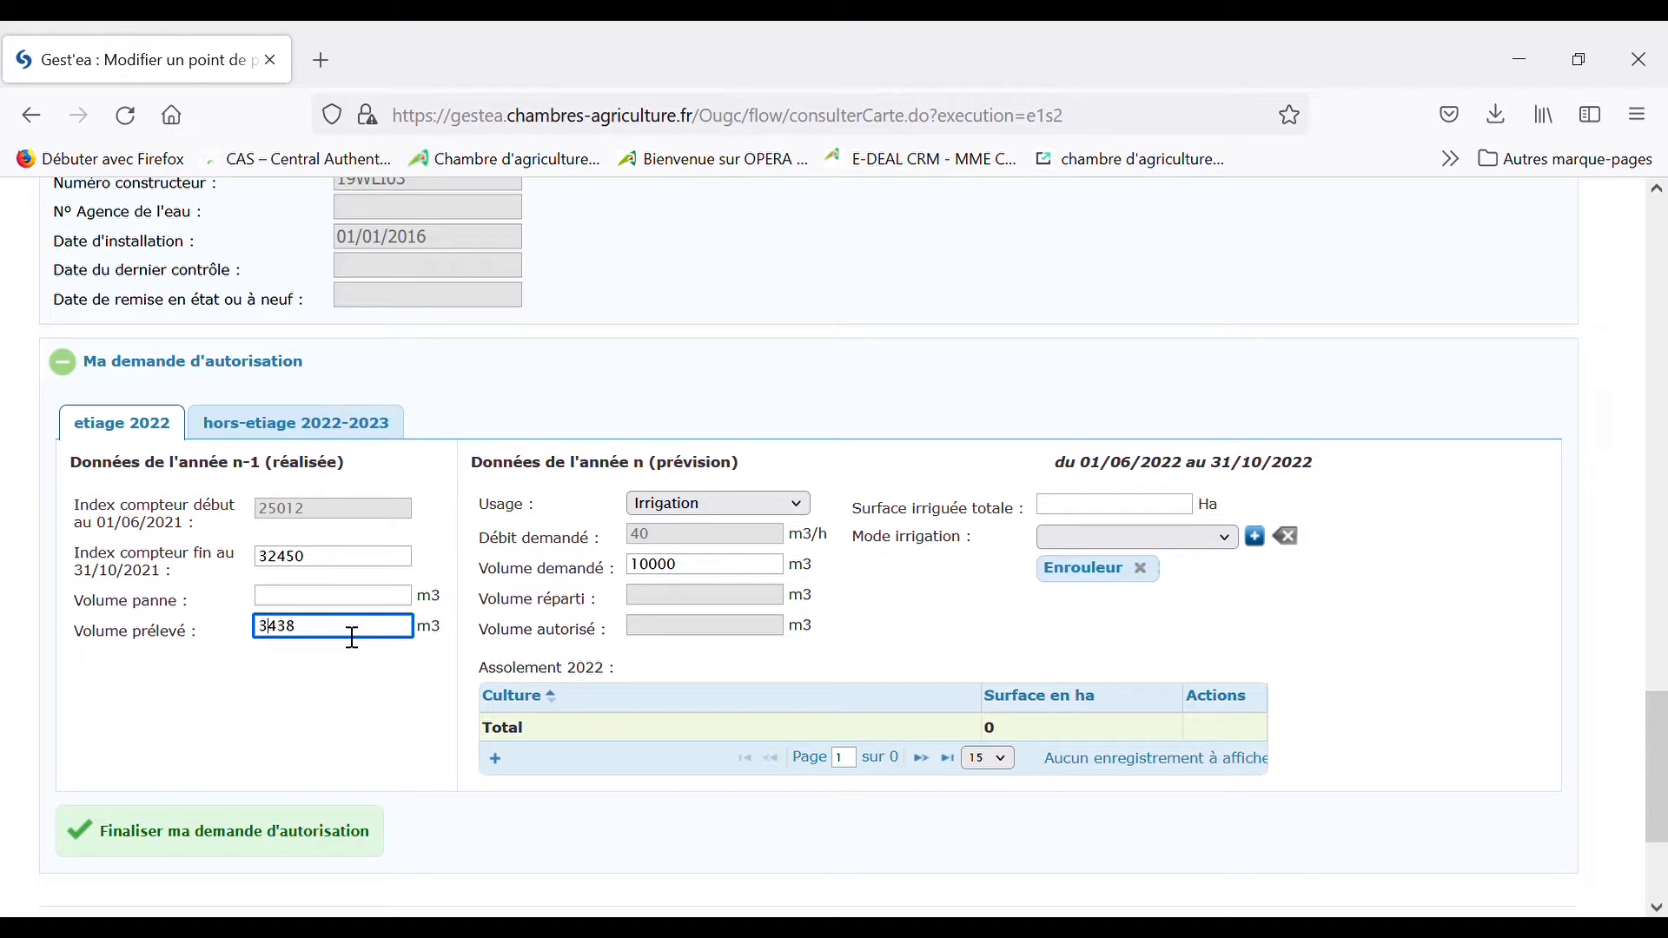
Step: Add Pivot as an irrigation mode in the etiage 2022 forecast data
{"action": "left_click", "coordinate": [1227, 537]}
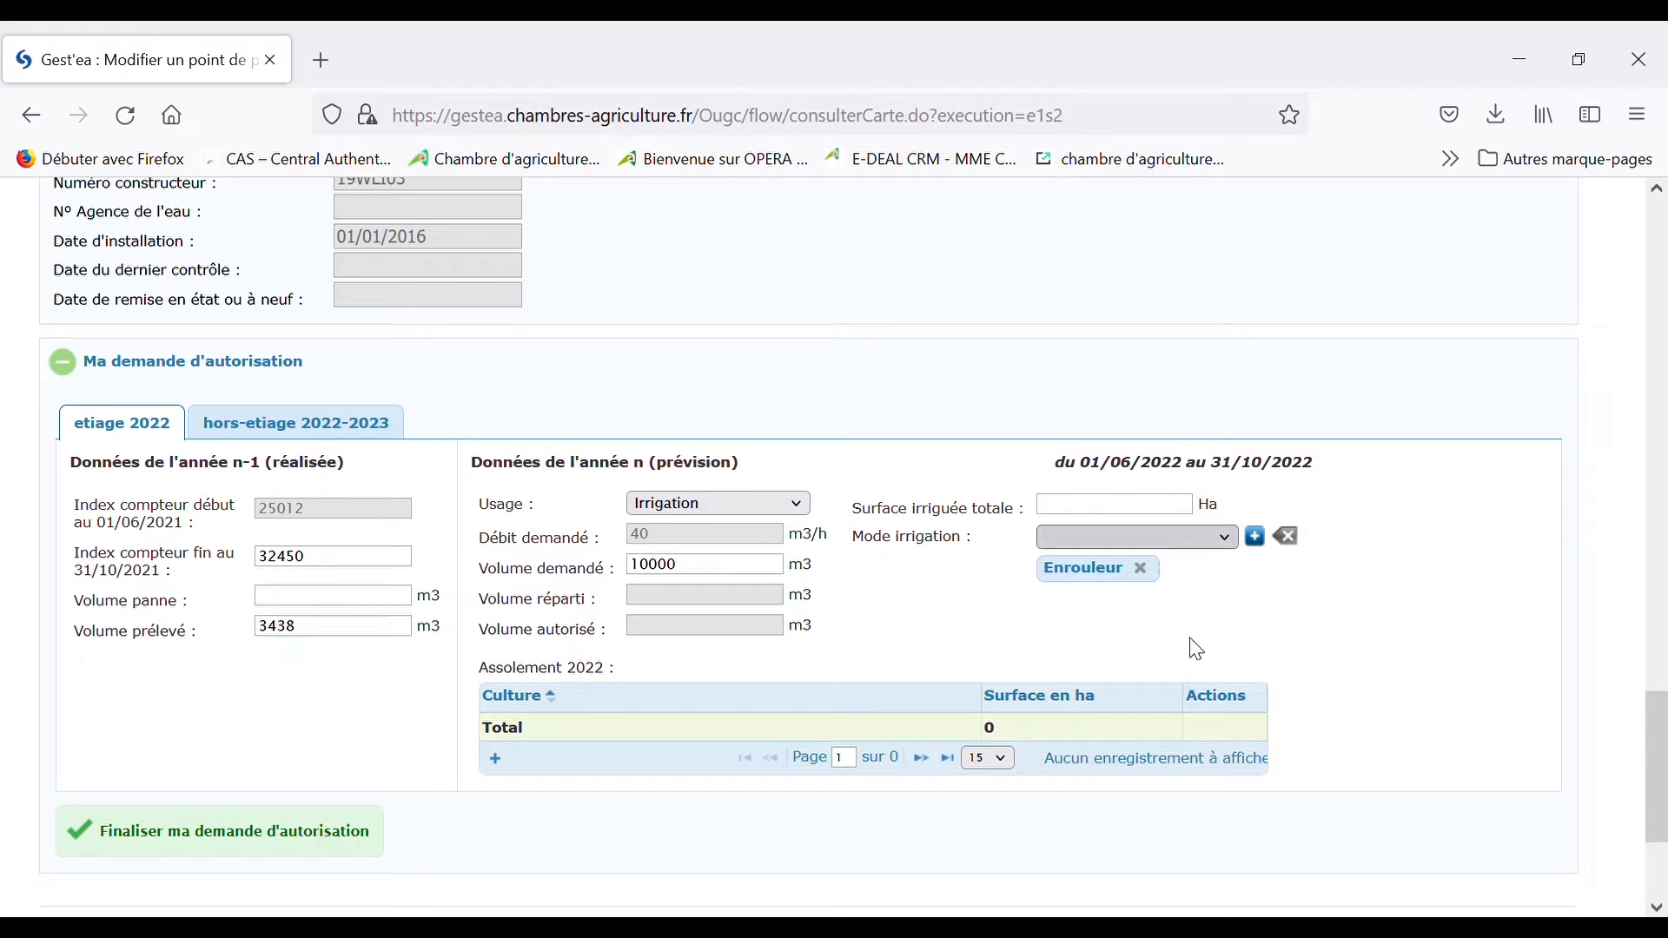
{"action": "left_click", "coordinate": [1150, 739]}
{"action": "left_click", "coordinate": [1256, 538]}
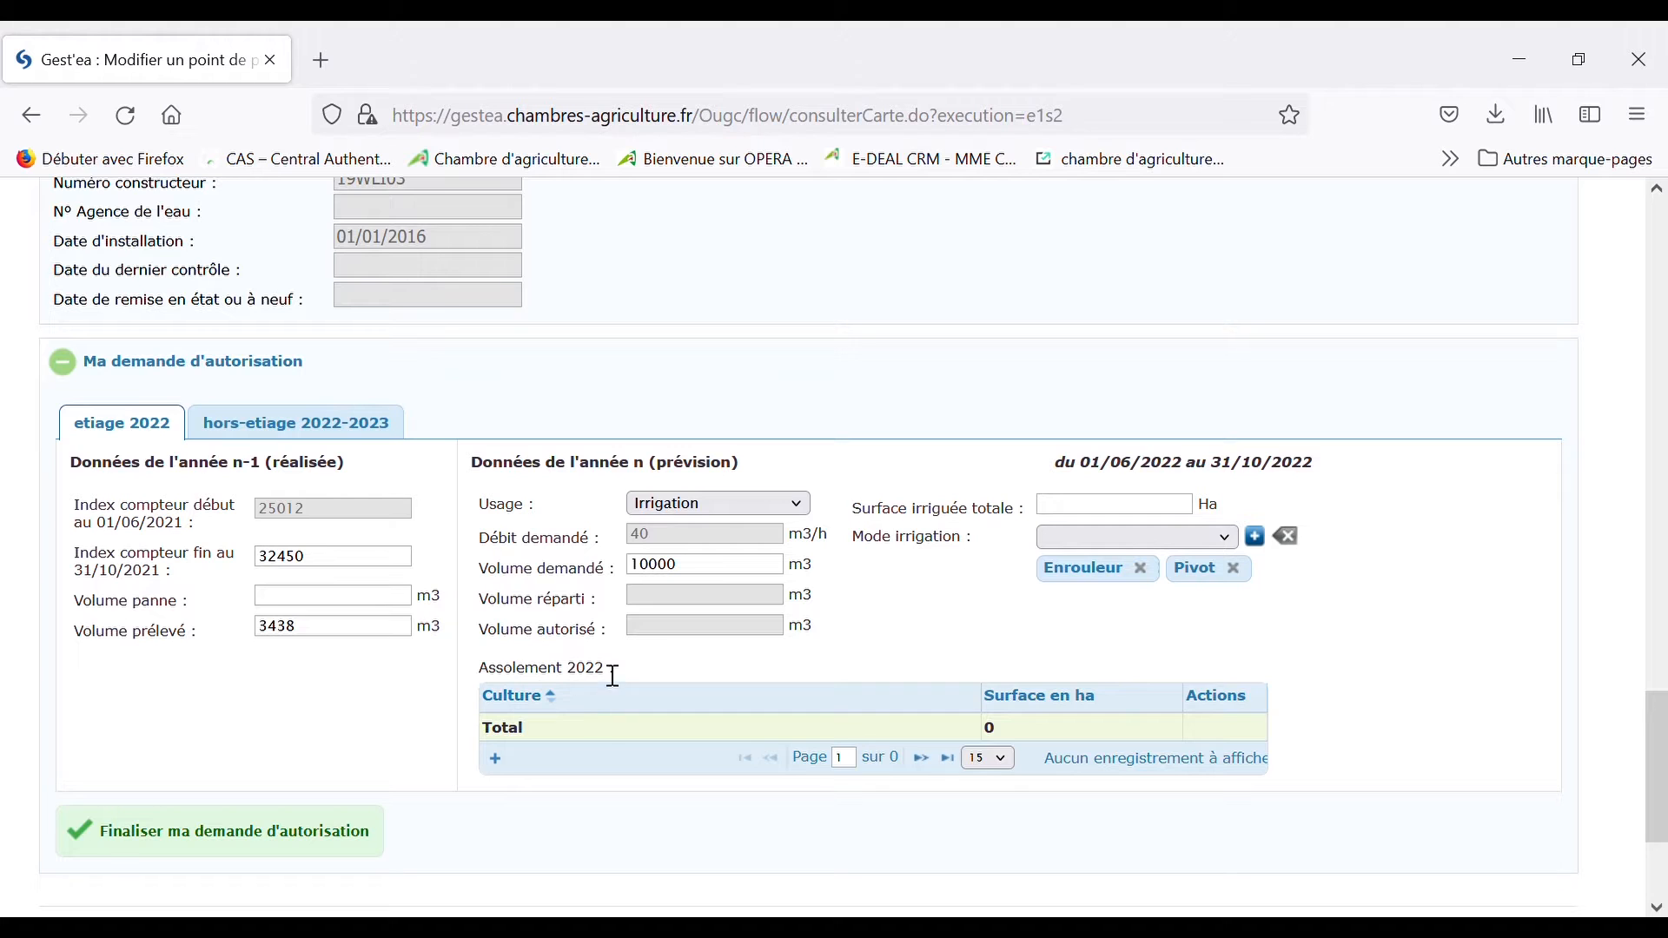
Step: Add Ail with a surface of 4 ha to the Assolement 2022 table for etiage
{"action": "left_click", "coordinate": [501, 764]}
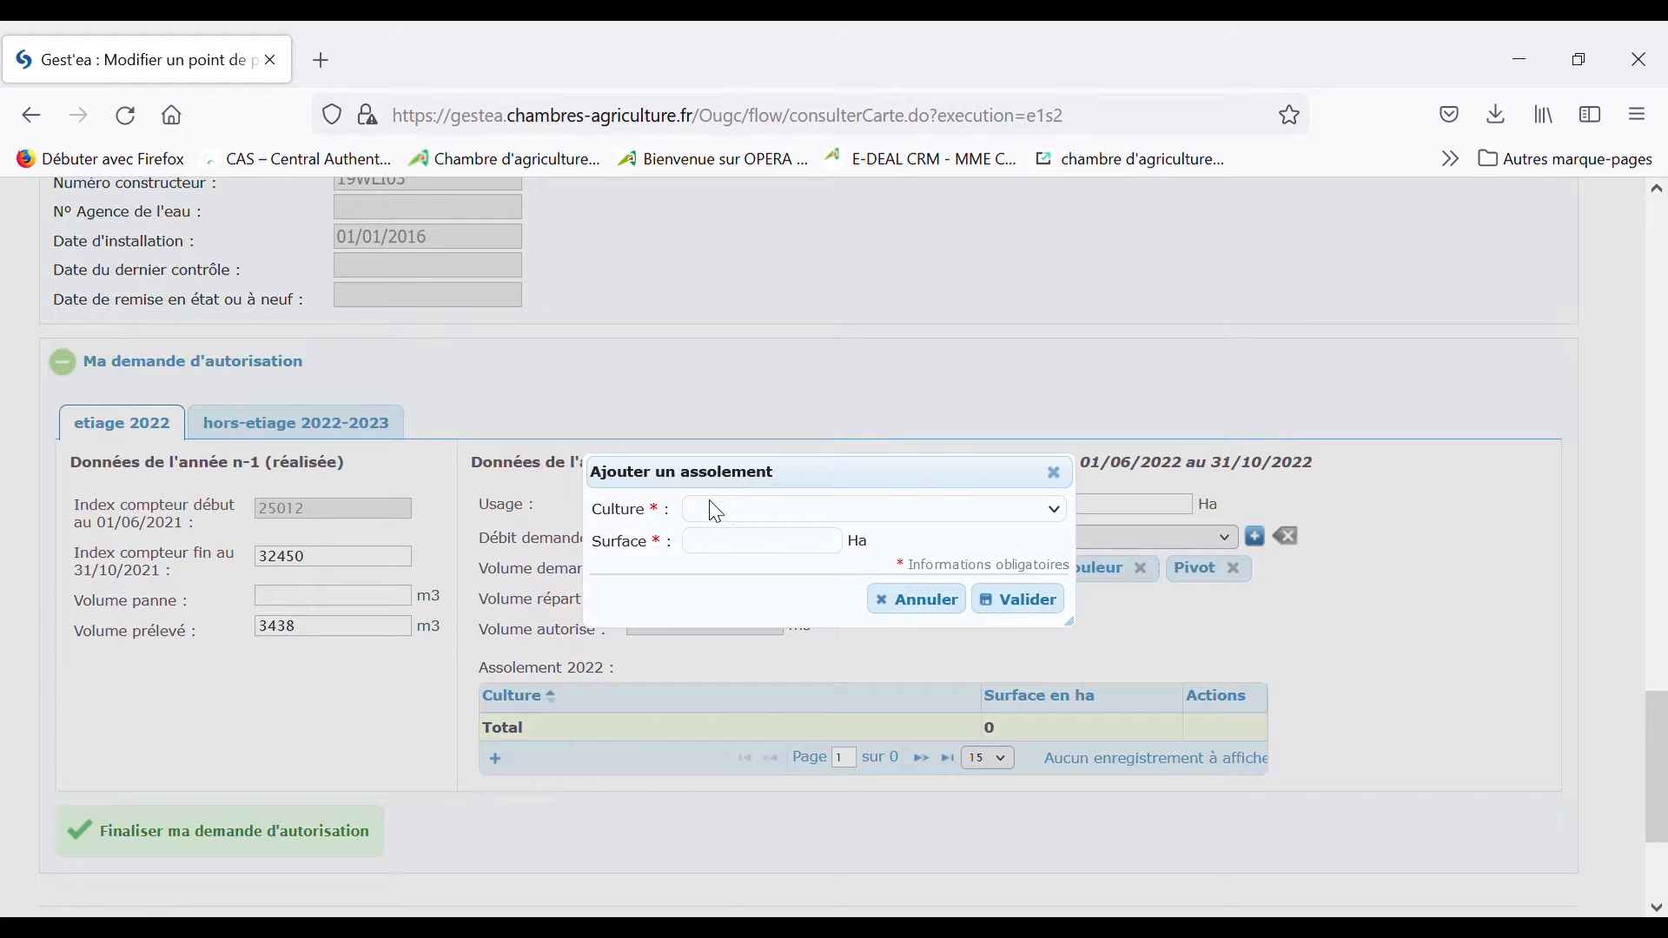
{"action": "left_click", "coordinate": [750, 556]}
{"action": "type", "text": "4"}
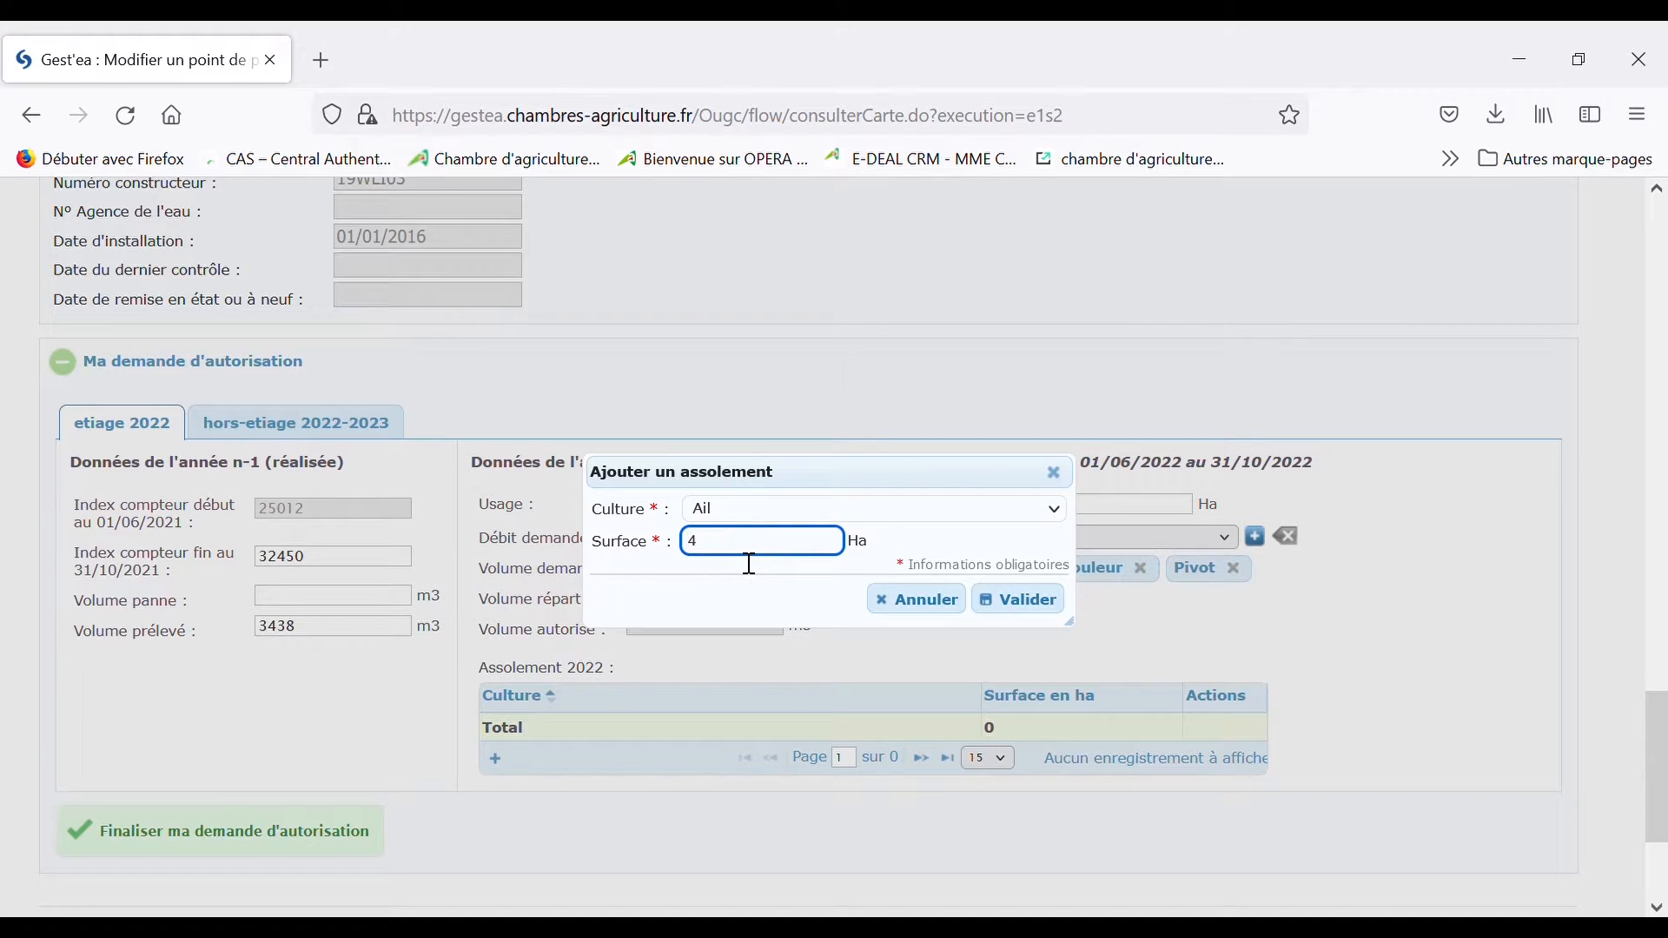
{"action": "left_click", "coordinate": [1019, 602]}
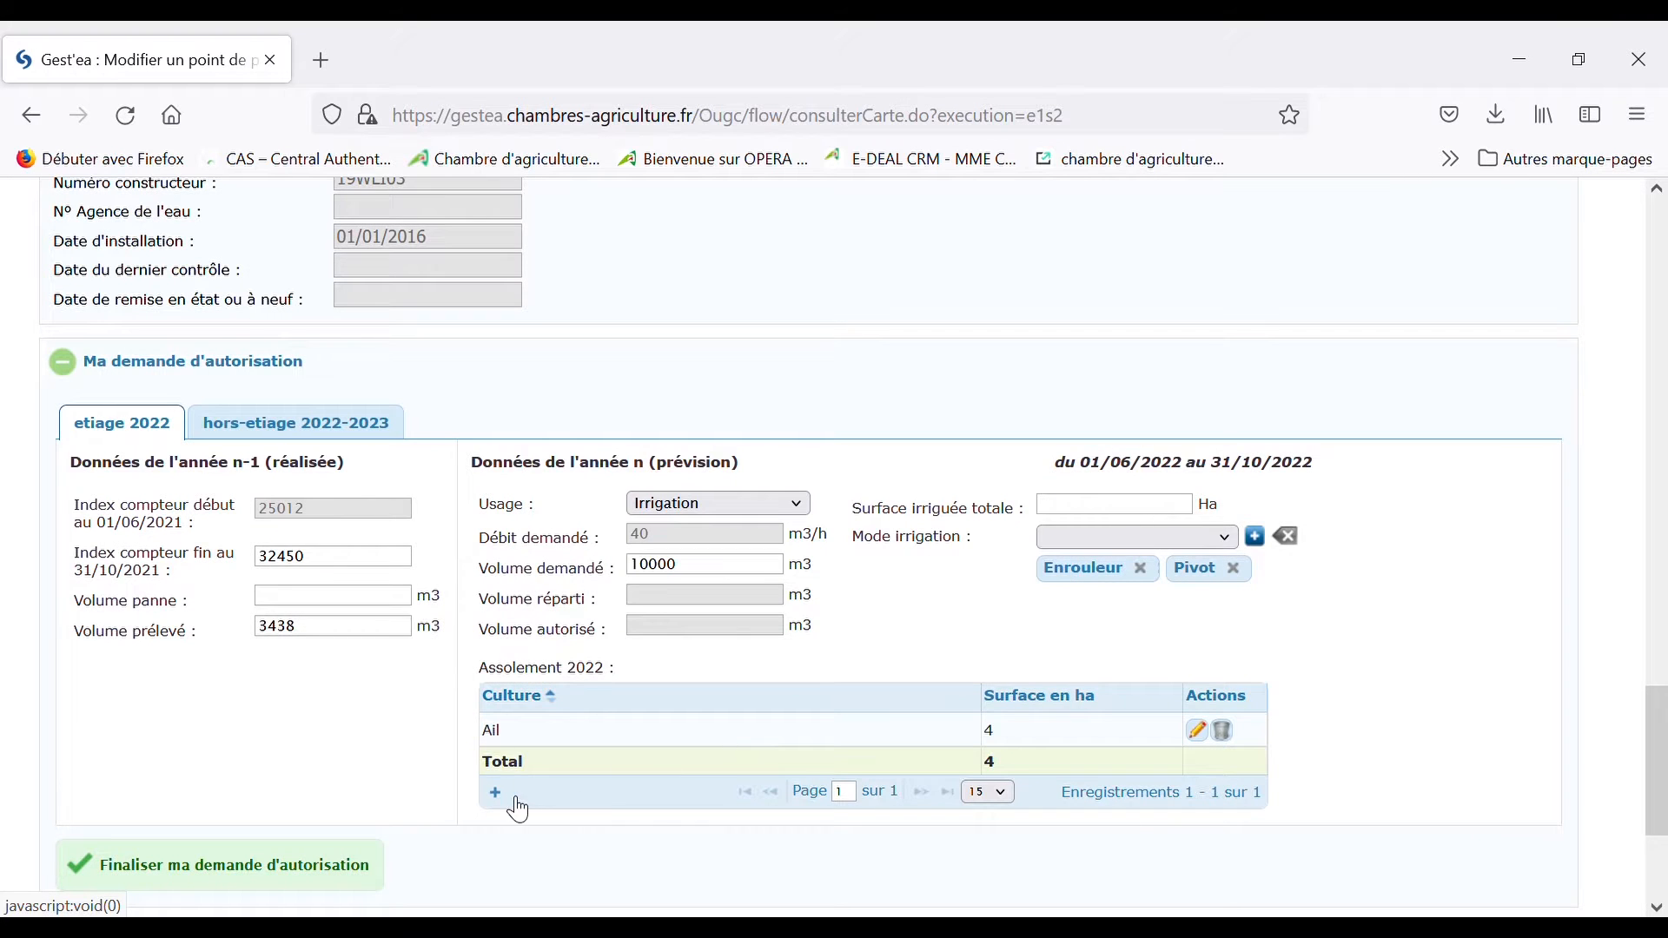
Step: Add Blé dur with a surface of 10 ha to the Assolement 2022 table for etiage
{"action": "left_click", "coordinate": [494, 798]}
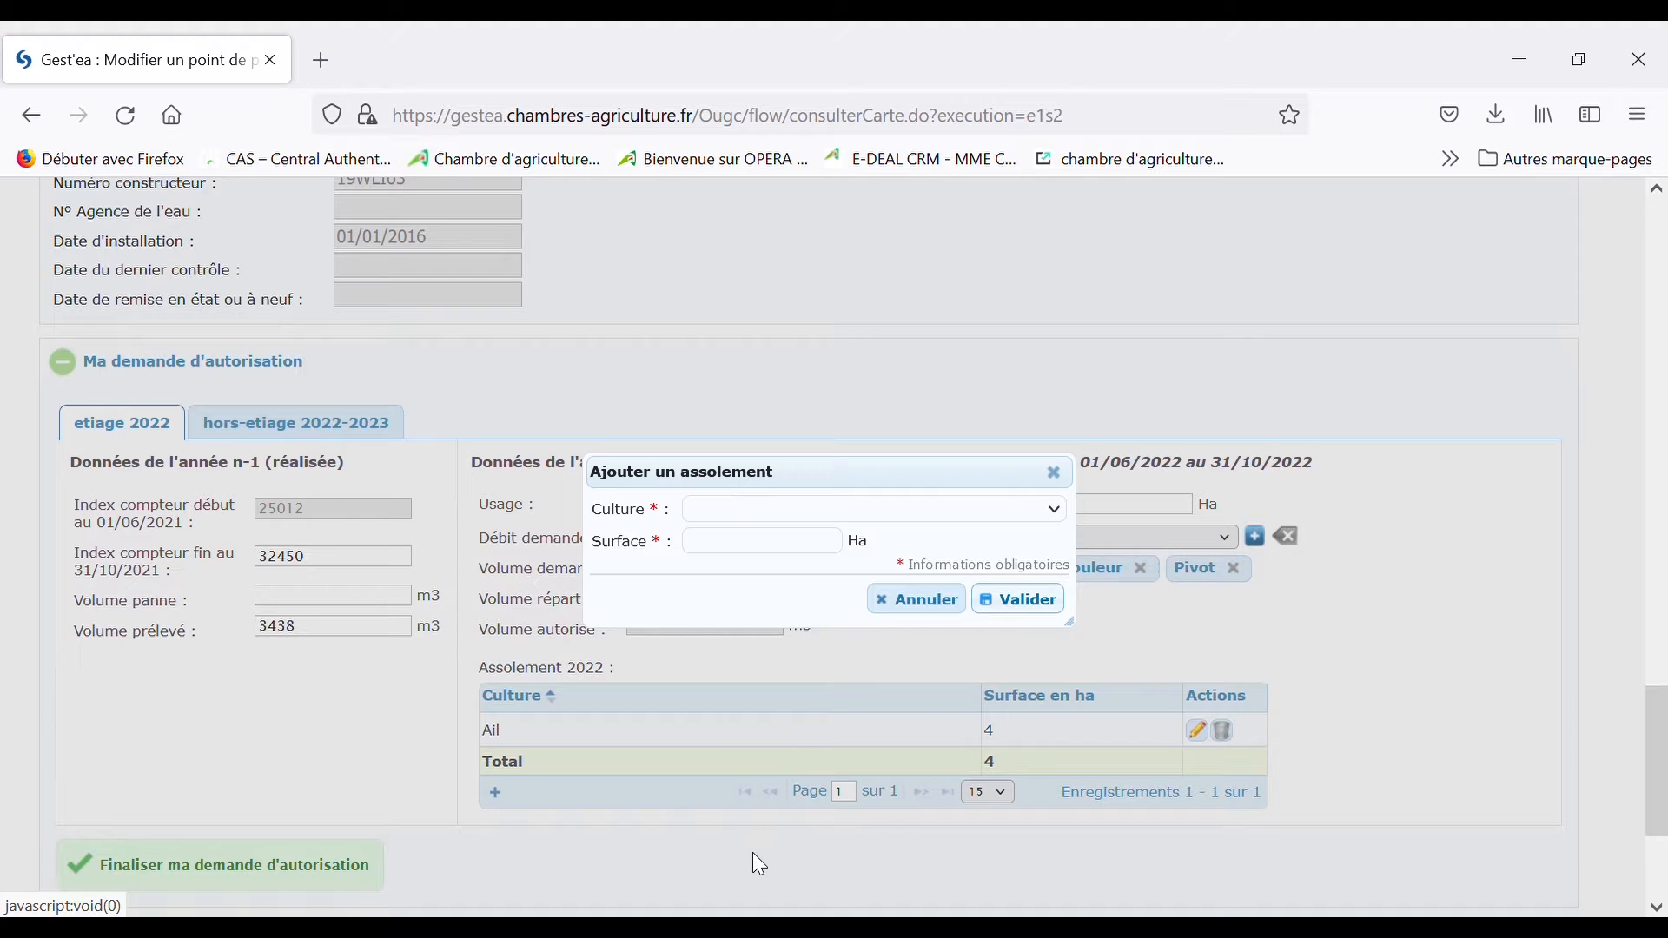
{"action": "type", "text": "bl"}
{"action": "left_click", "coordinate": [778, 556]}
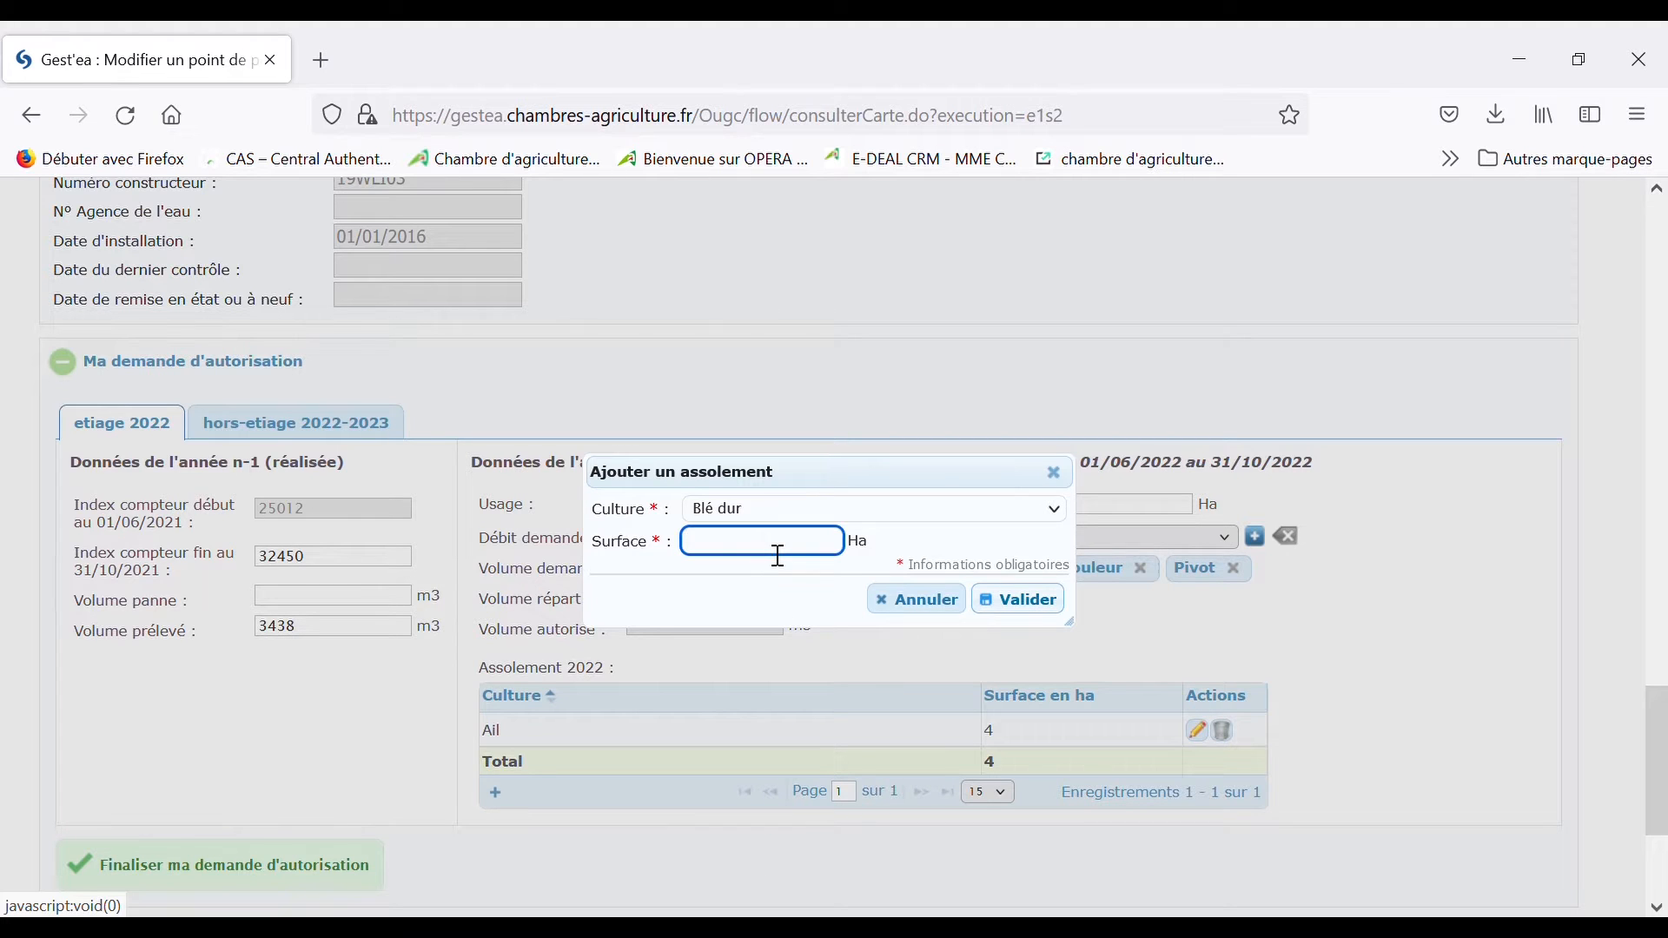
{"action": "type", "text": "10"}
{"action": "left_click", "coordinate": [1029, 611]}
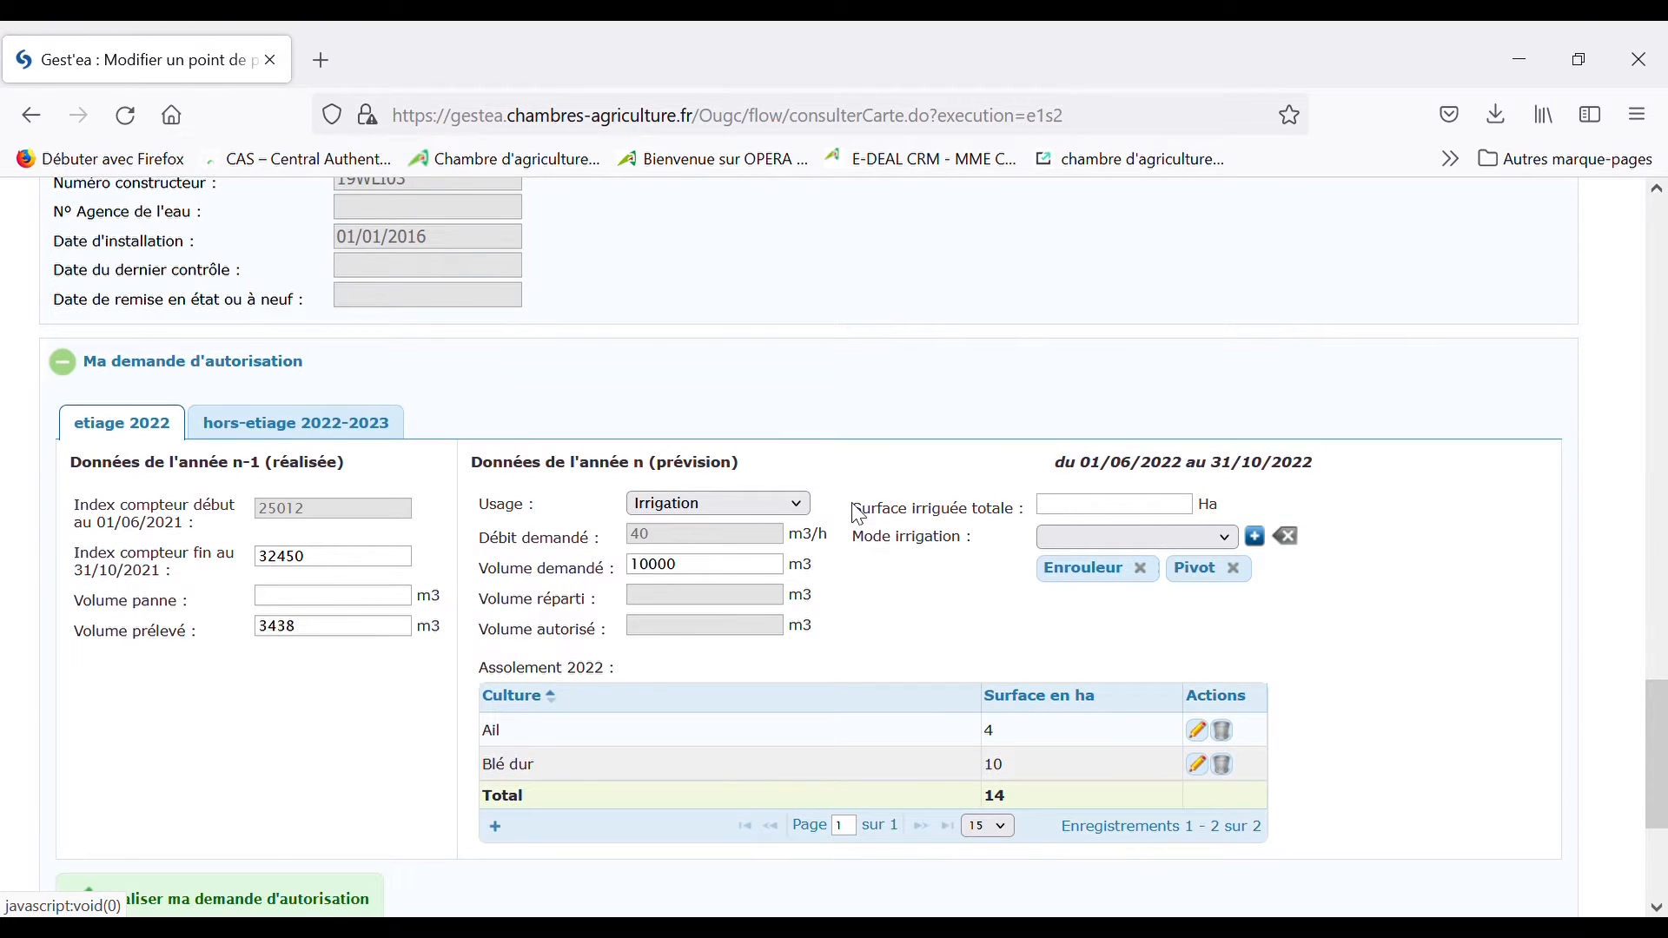
Step: Review the hors-etiage 2022-2023 request data and save the withdrawal point
{"action": "left_click", "coordinate": [238, 432]}
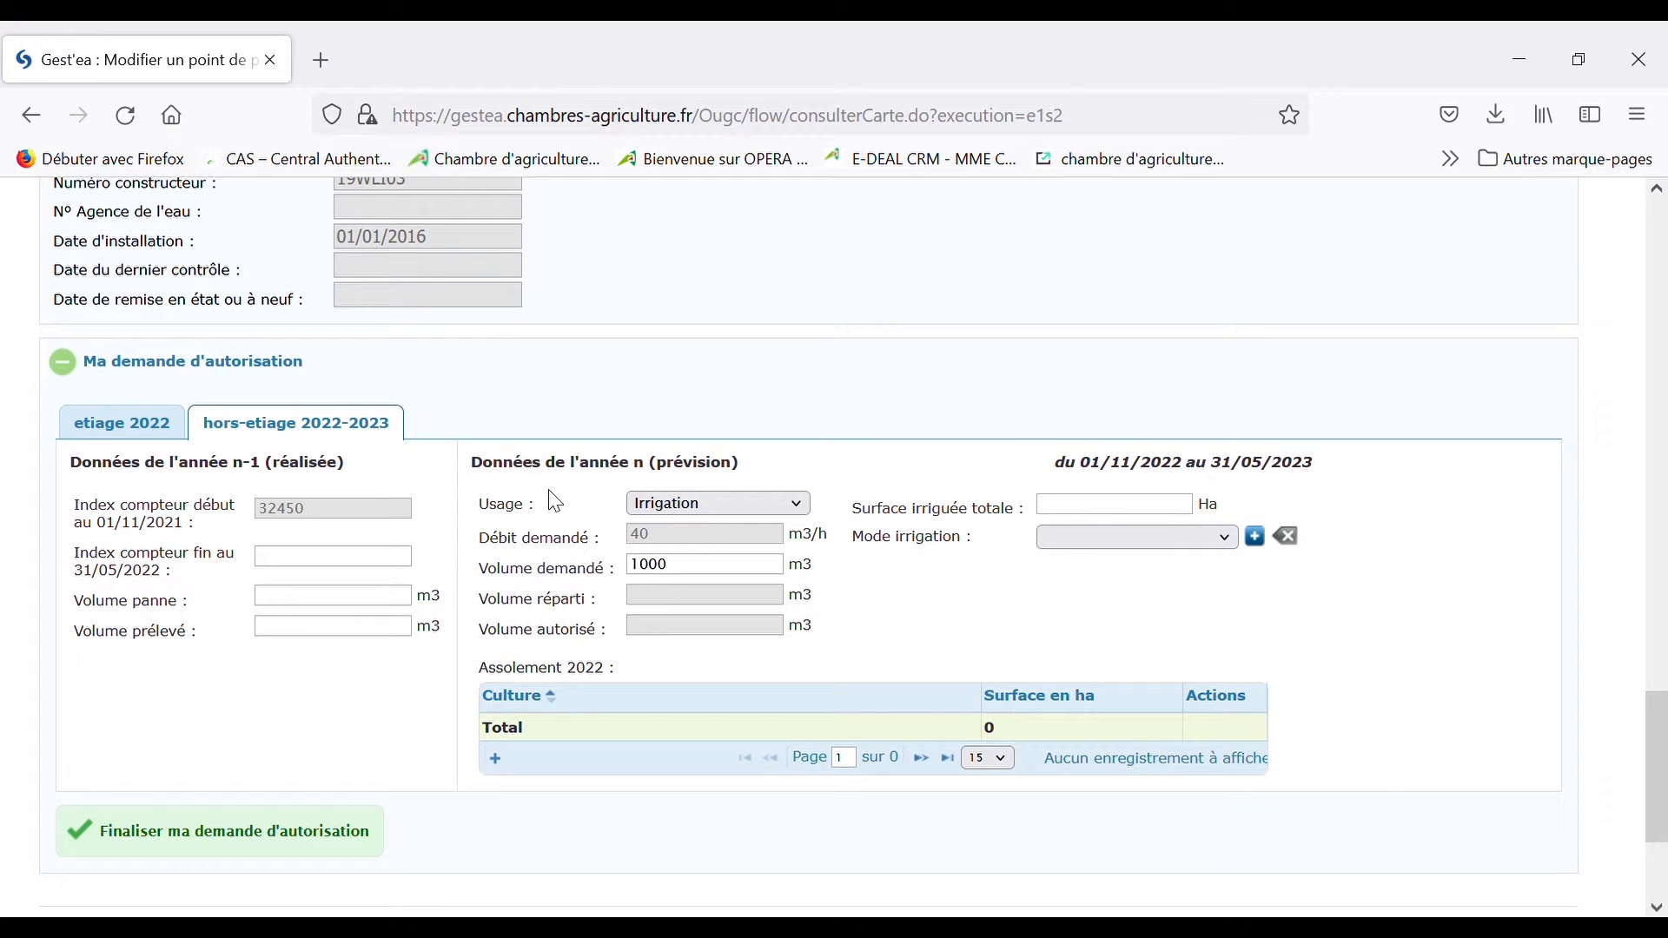
{"action": "scroll", "coordinate": [556, 521], "scroll_direction": "down", "scroll_amount": 2}
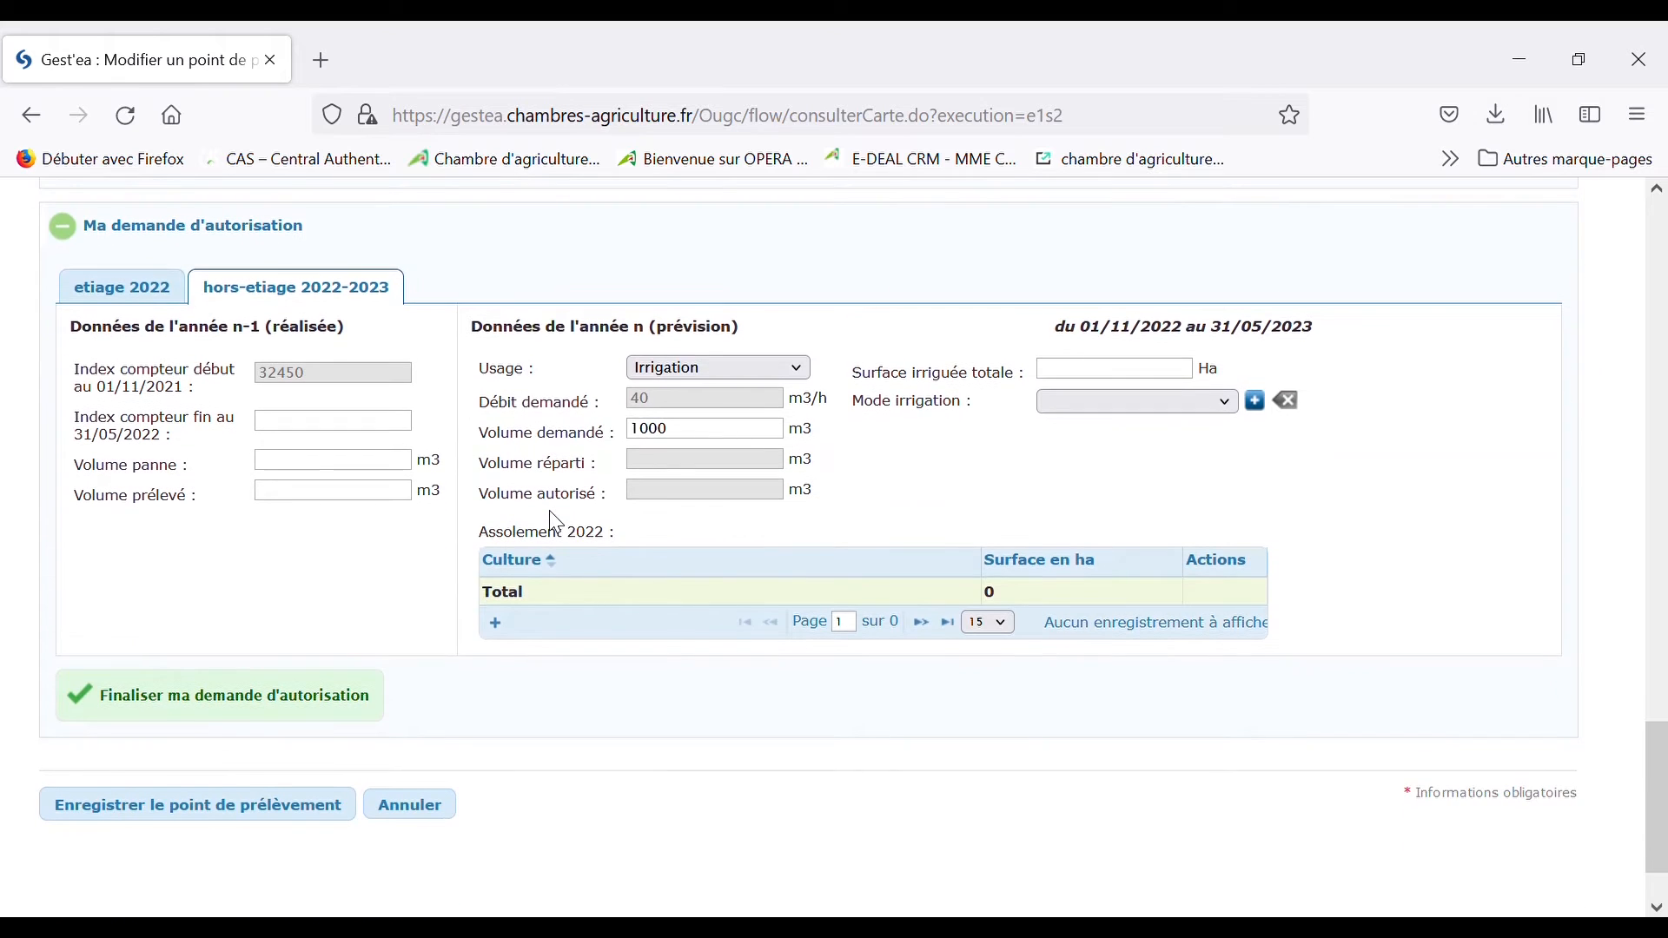
{"action": "left_click", "coordinate": [304, 814]}
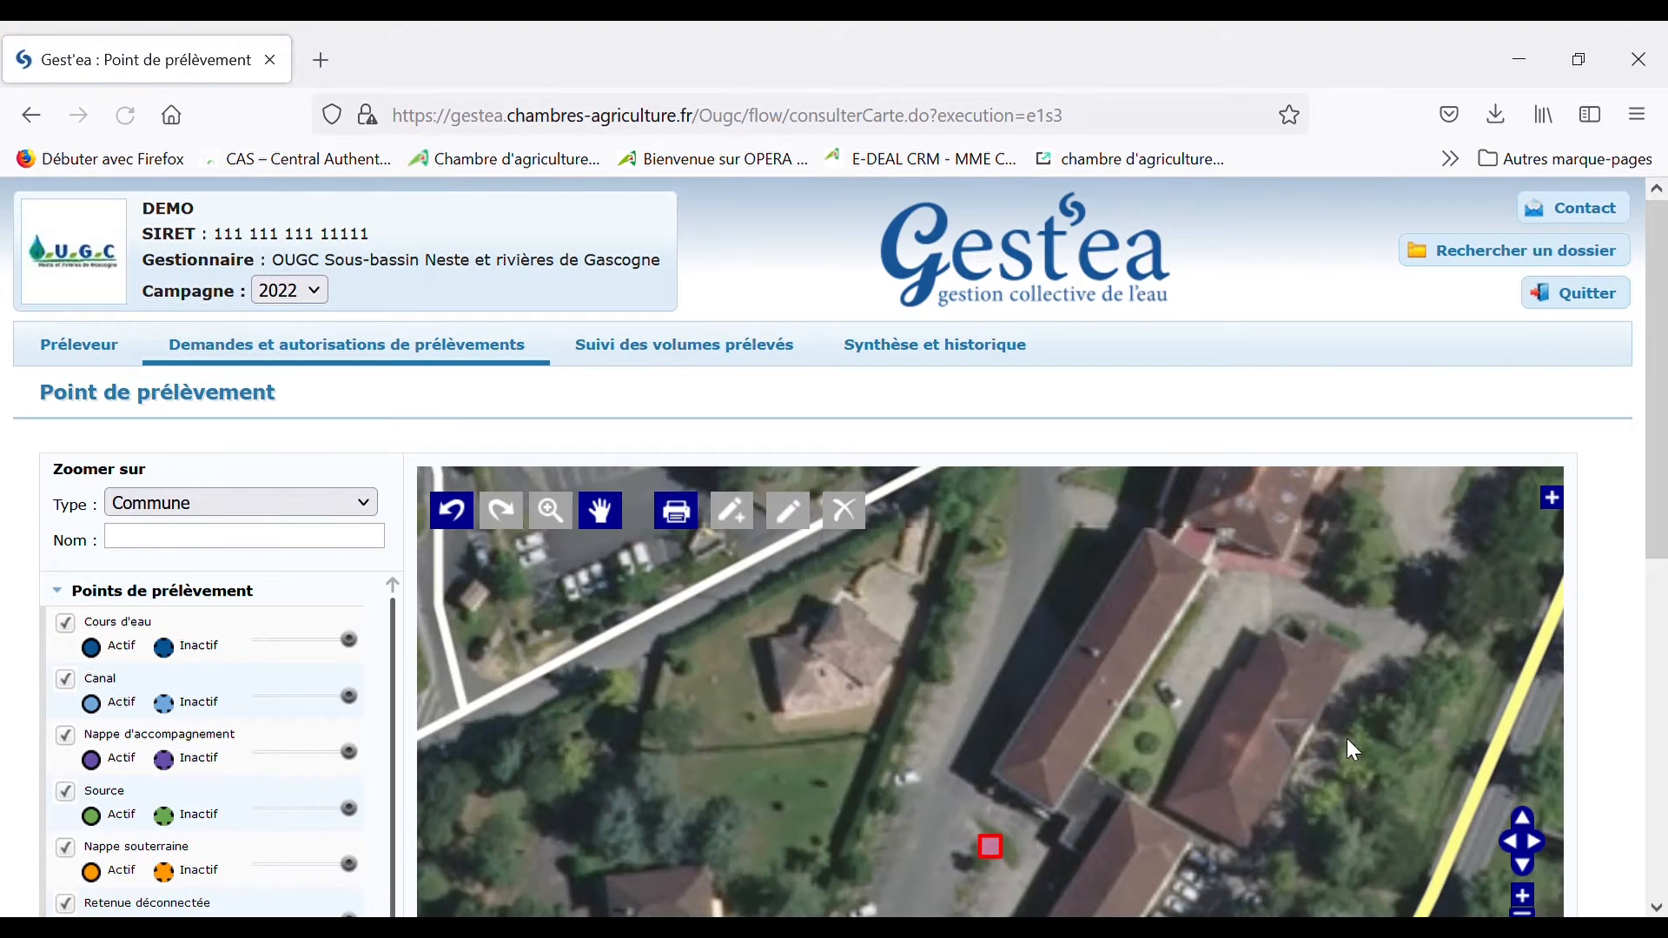
Step: Select the northern Cours d'eau point on the Gers, south-east of the reservoir point, and display its general information
{"action": "scroll", "coordinate": [1622, 600], "scroll_direction": "down", "scroll_amount": 6}
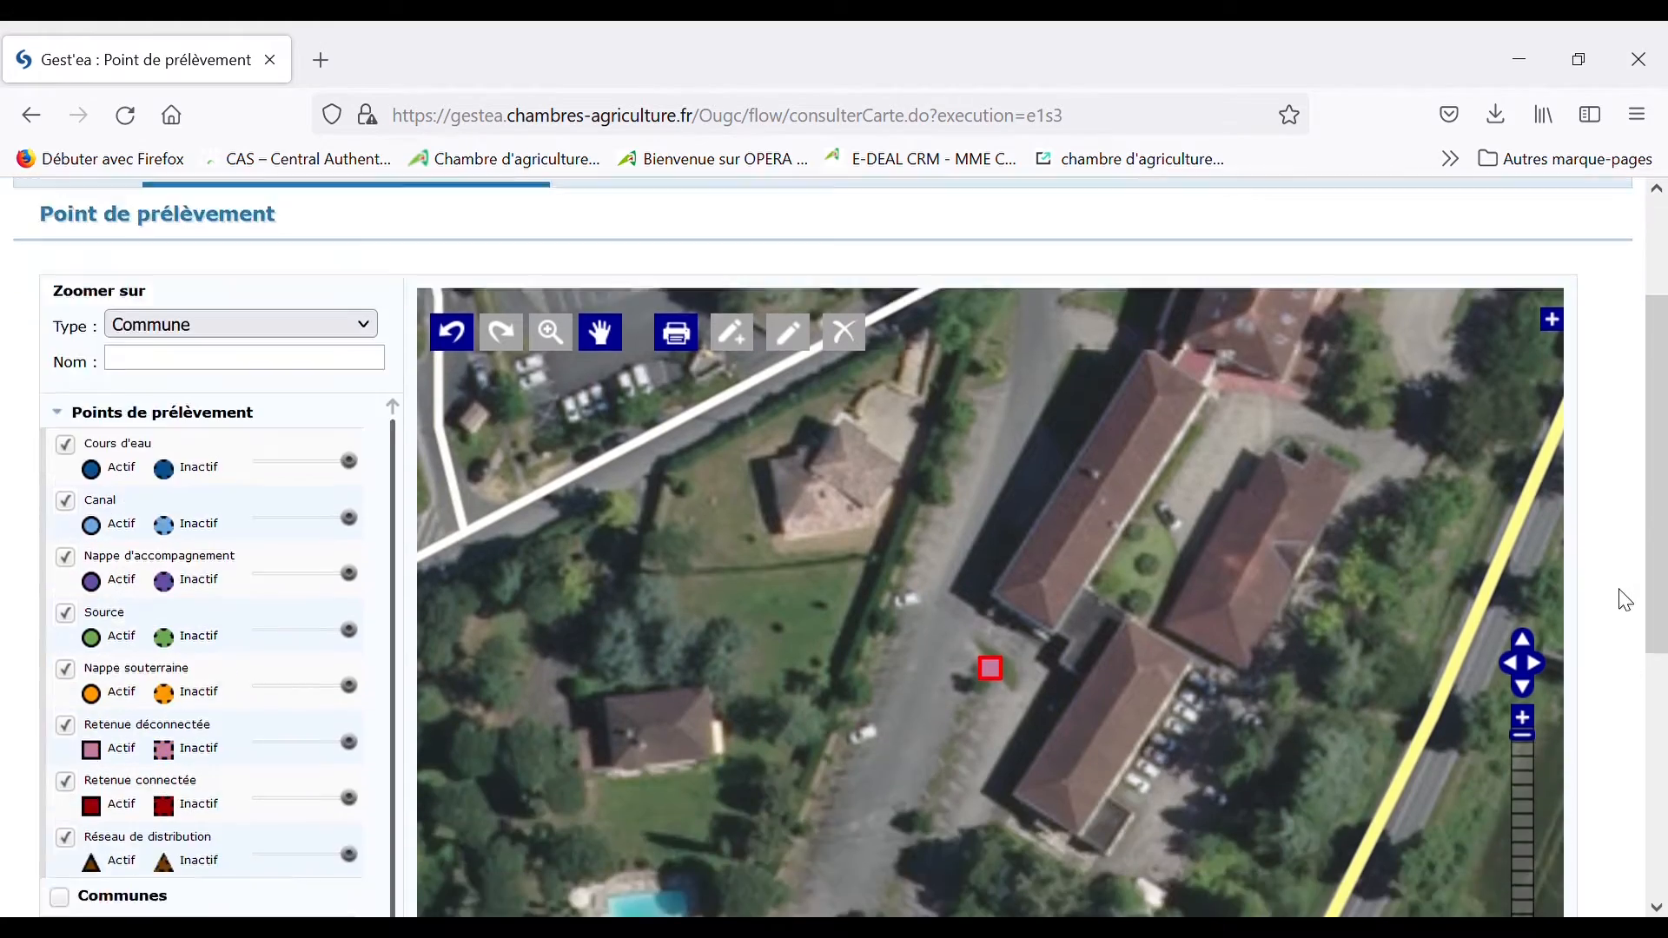
{"action": "left_click", "coordinate": [1525, 586]}
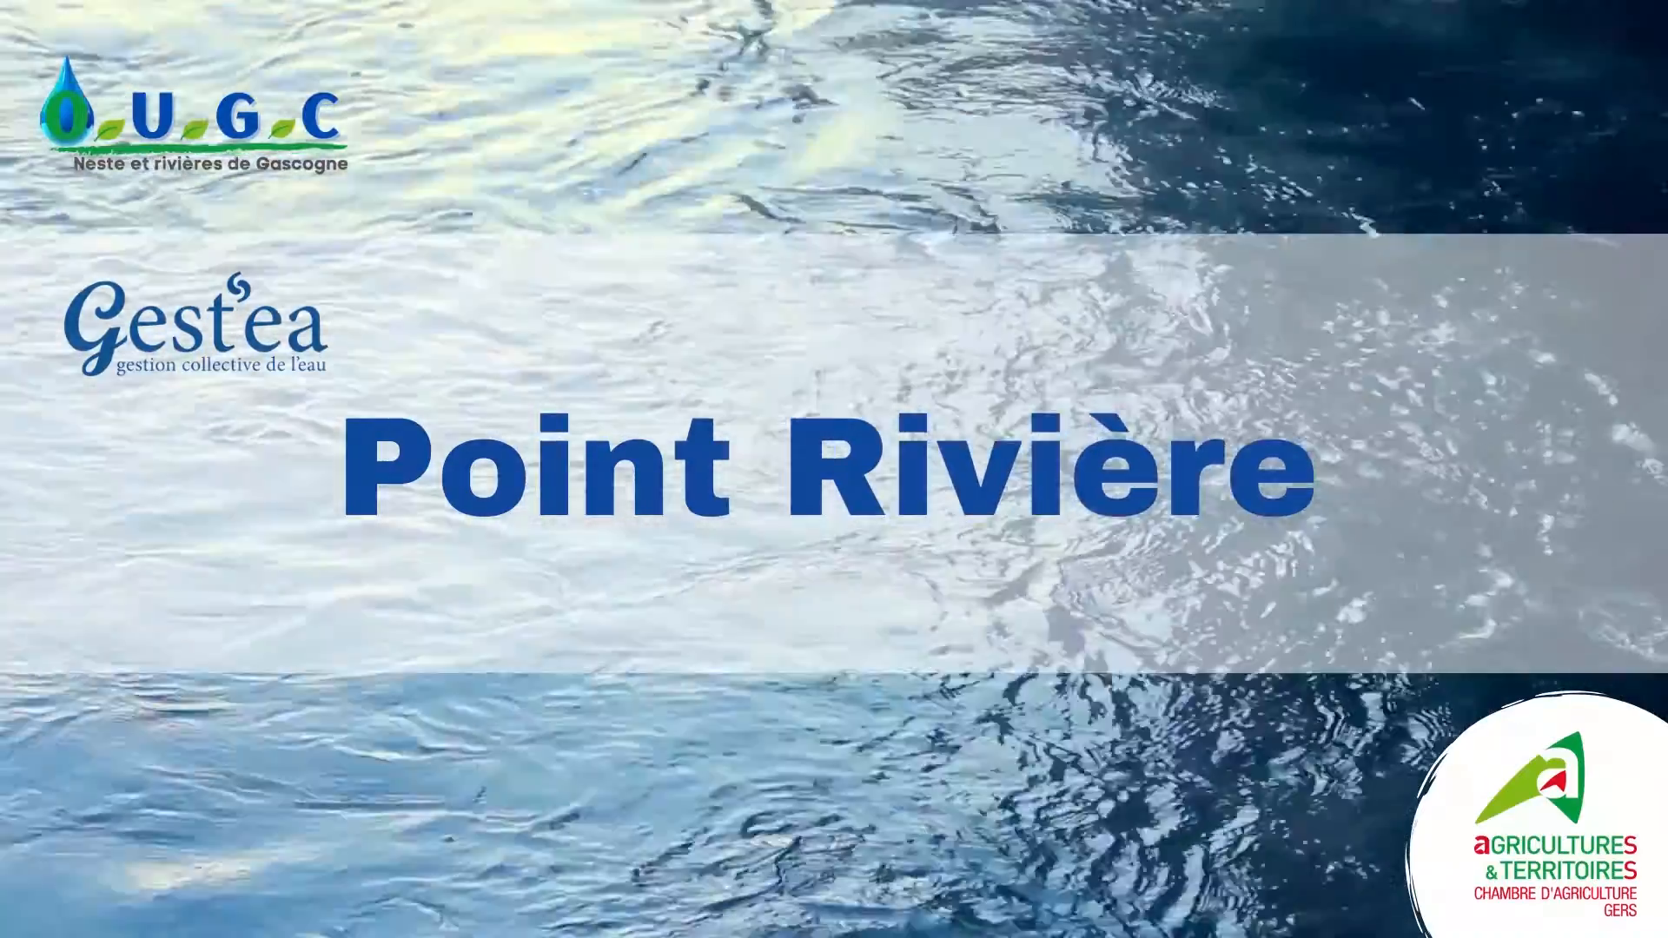
{"action": "left_click", "coordinate": [1524, 587]}
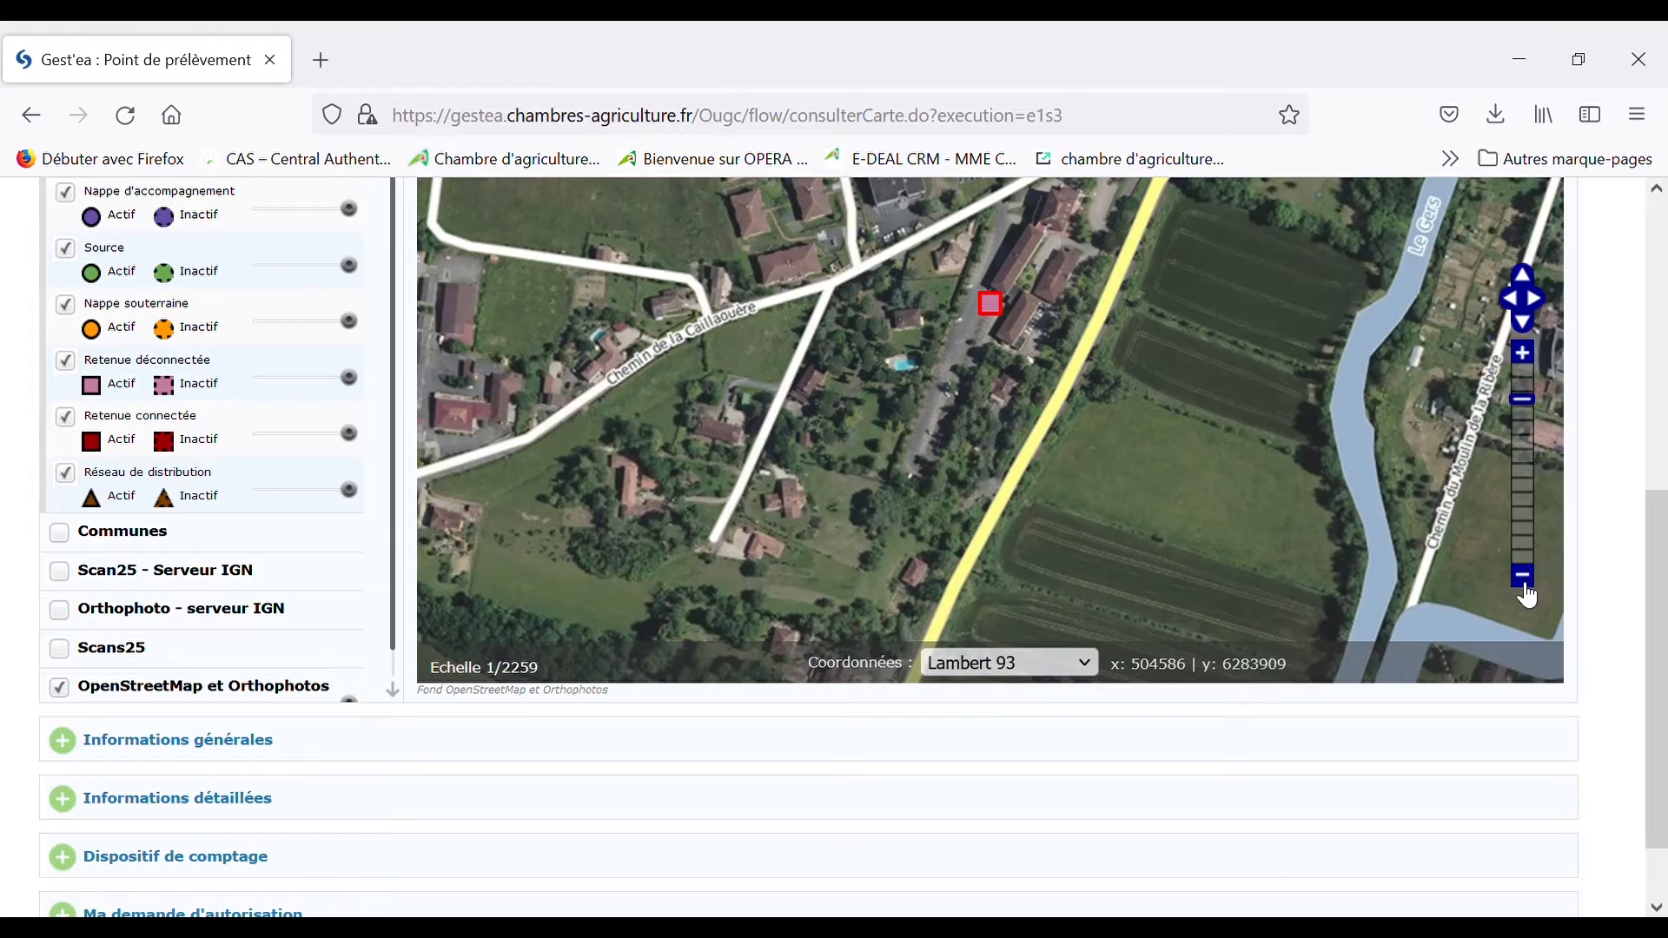
{"action": "left_click", "coordinate": [1525, 586]}
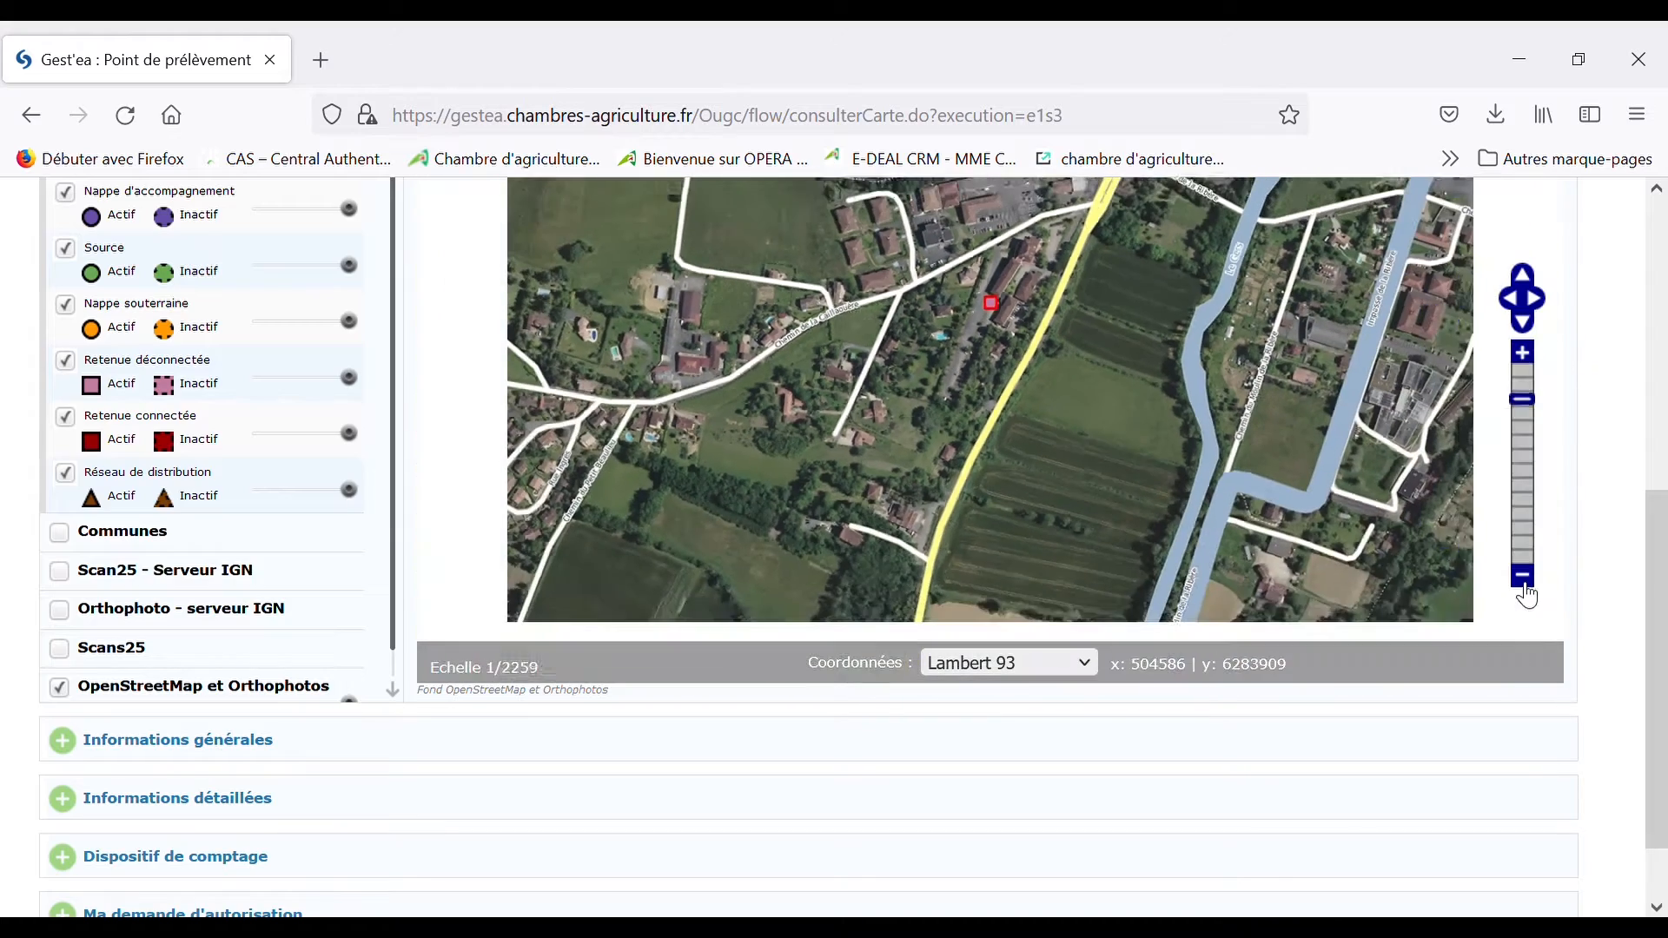
{"action": "left_click_drag", "start_coordinate": [1266, 558], "coordinate": [1127, 346]}
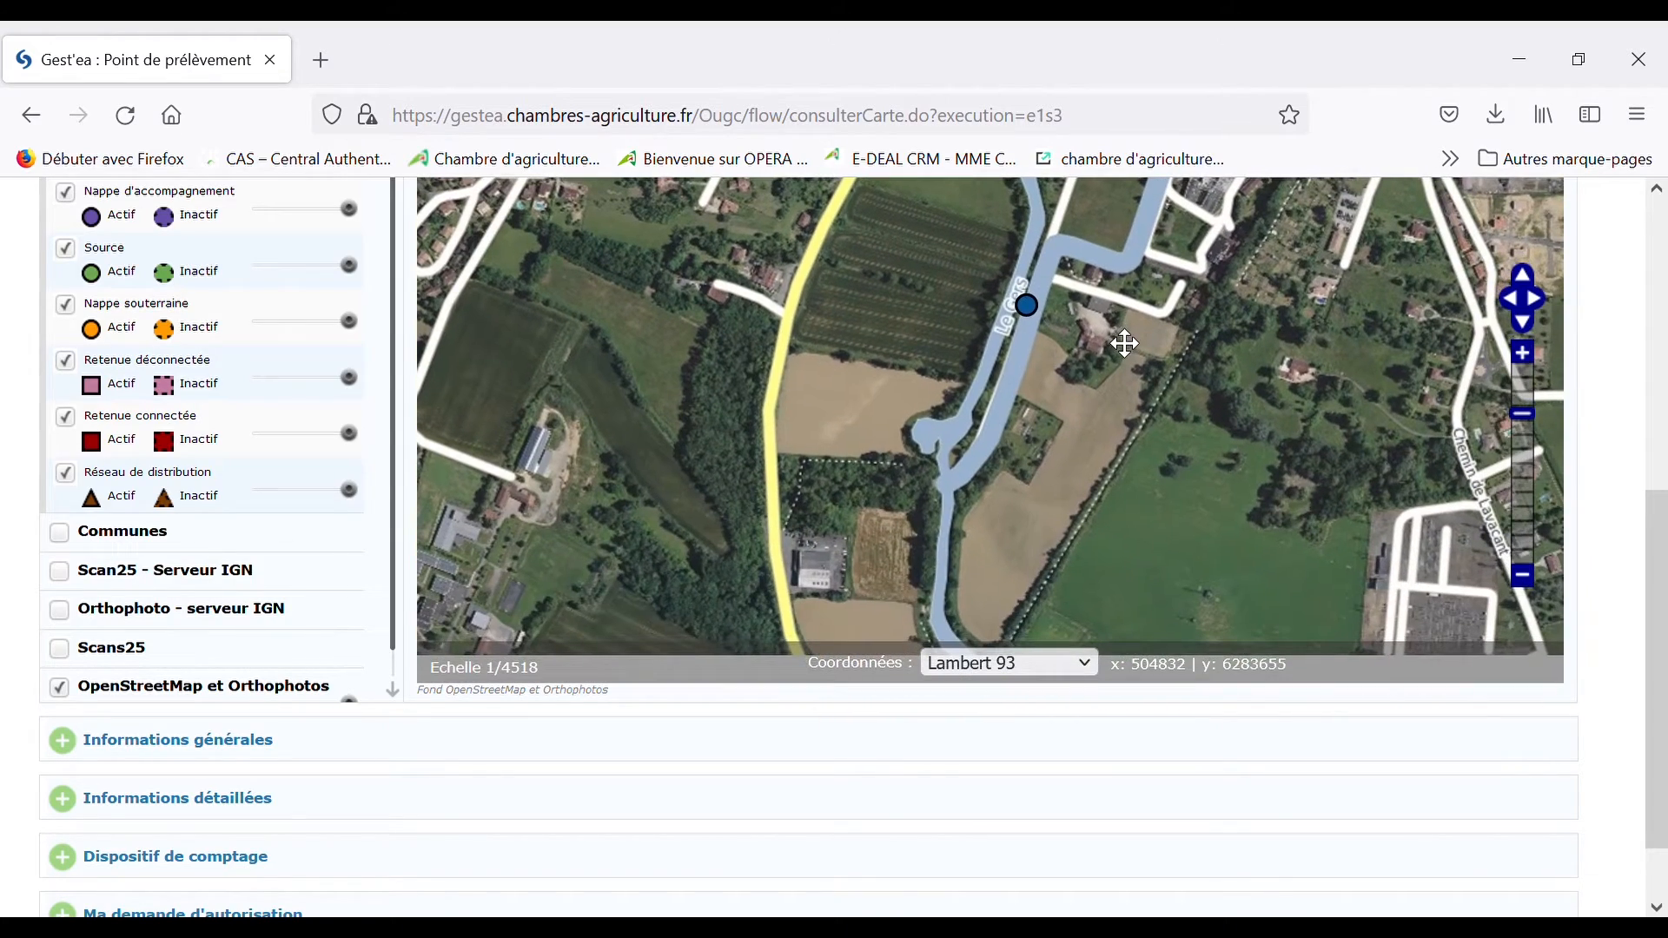
{"action": "left_click", "coordinate": [1531, 582]}
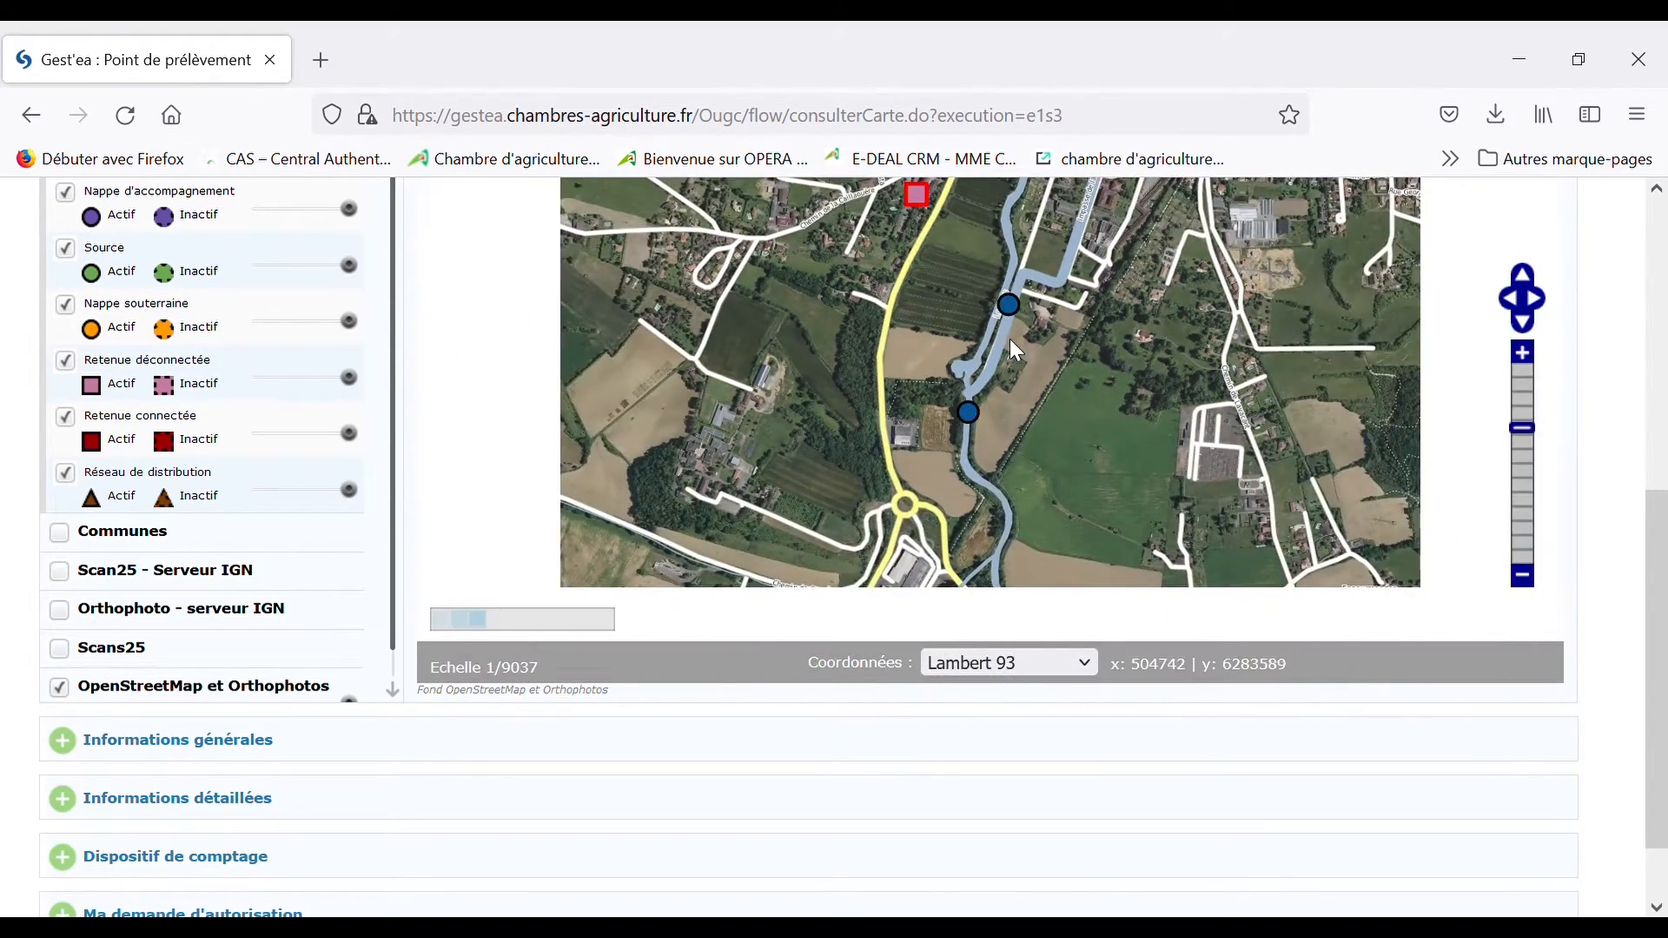
{"action": "mouse_move", "coordinate": [1009, 310]}
{"action": "mouse_move", "coordinate": [970, 419]}
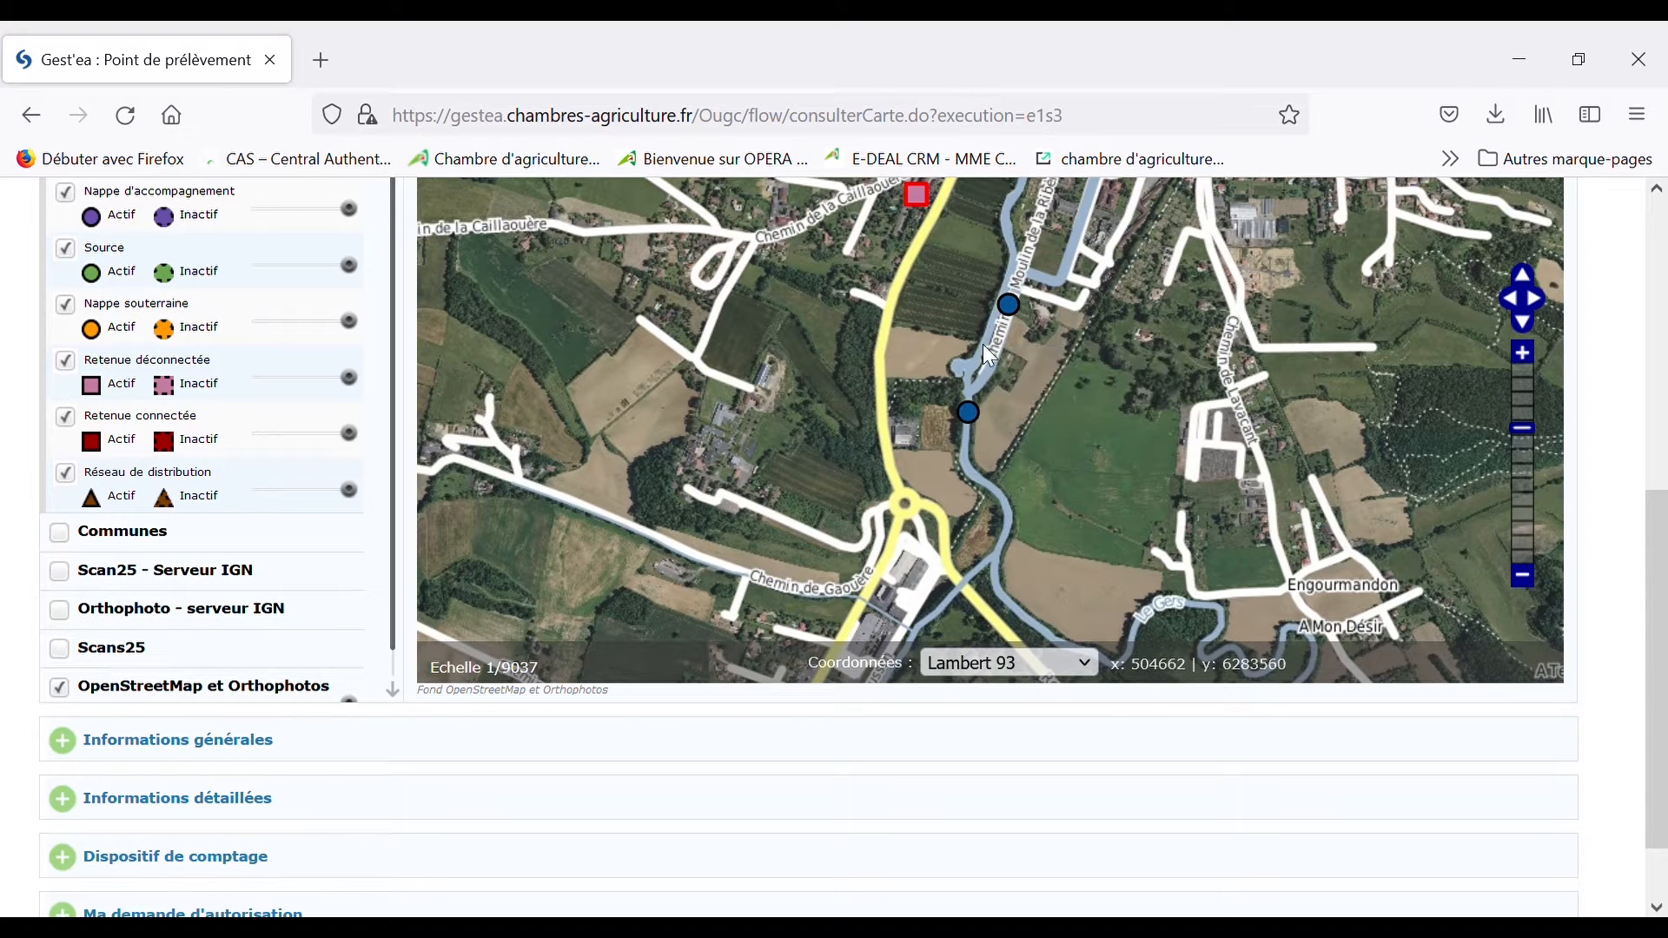
{"action": "left_click", "coordinate": [1008, 305]}
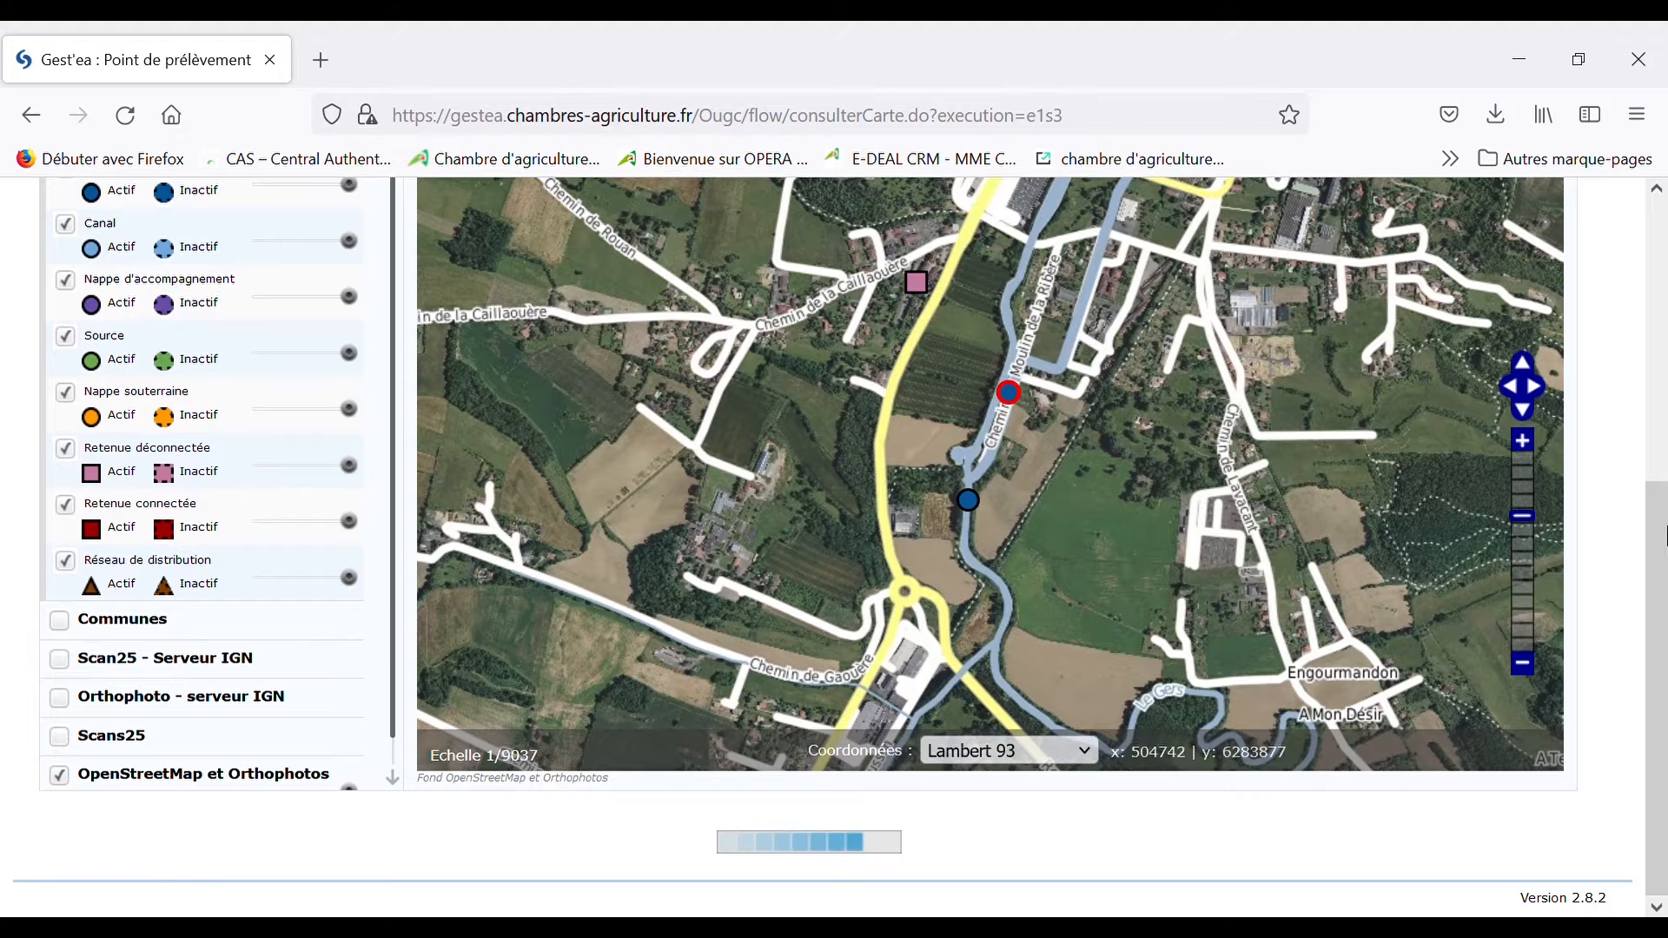
{"action": "scroll", "coordinate": [1621, 530], "scroll_direction": "down", "scroll_amount": 3}
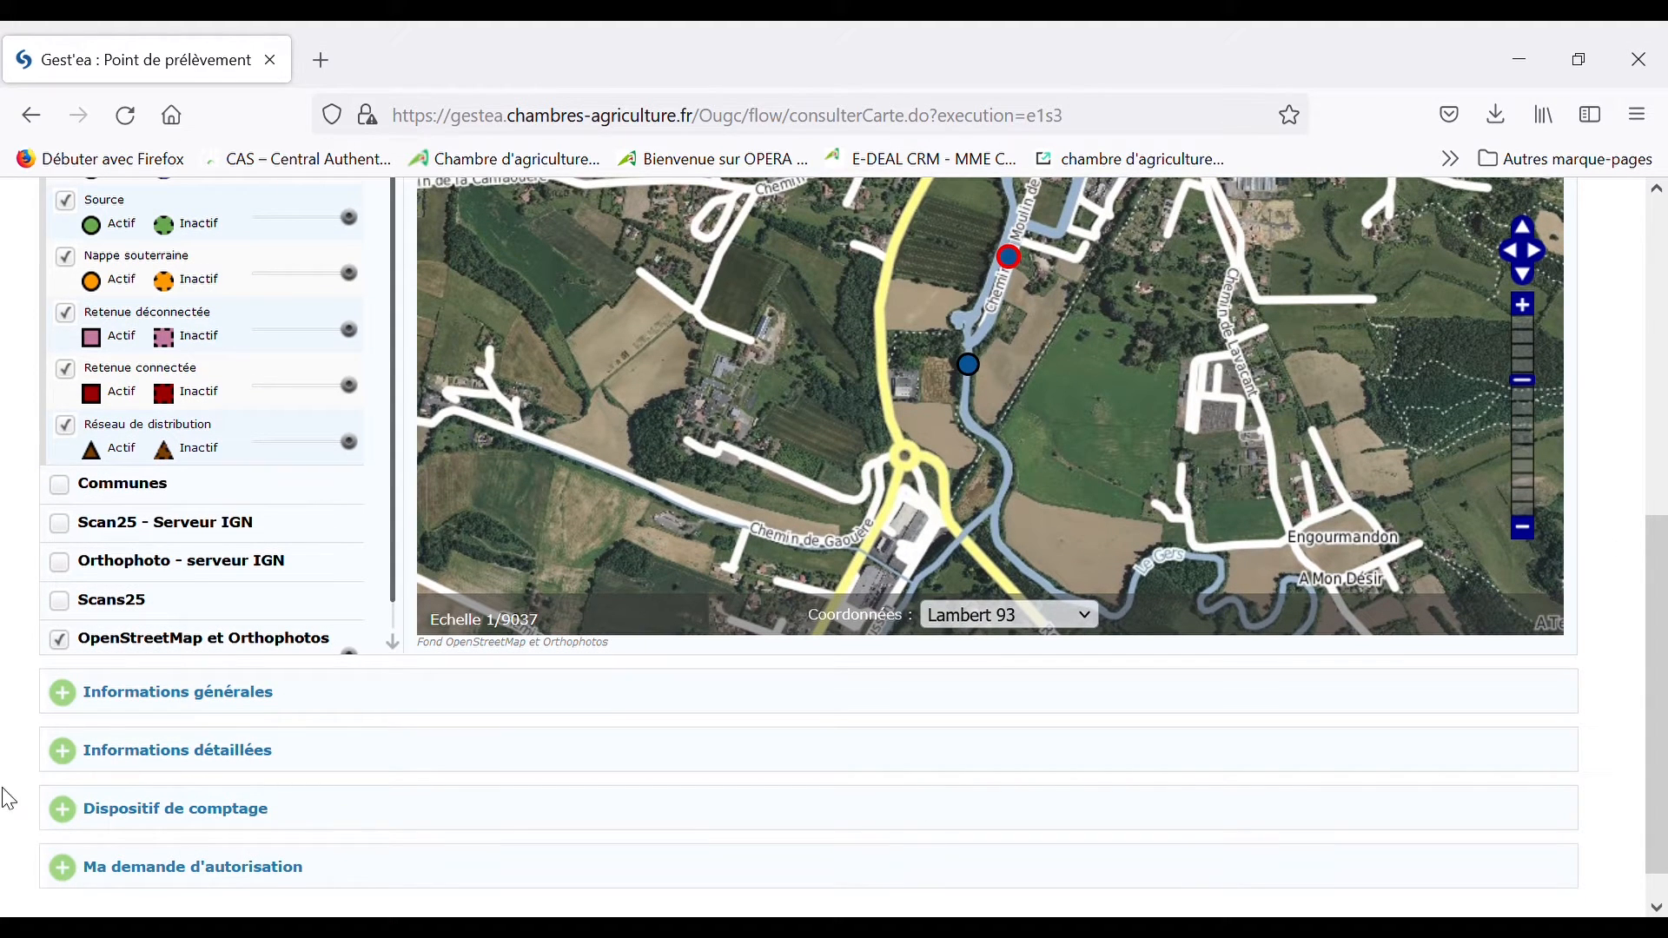
{"action": "left_click", "coordinate": [75, 705]}
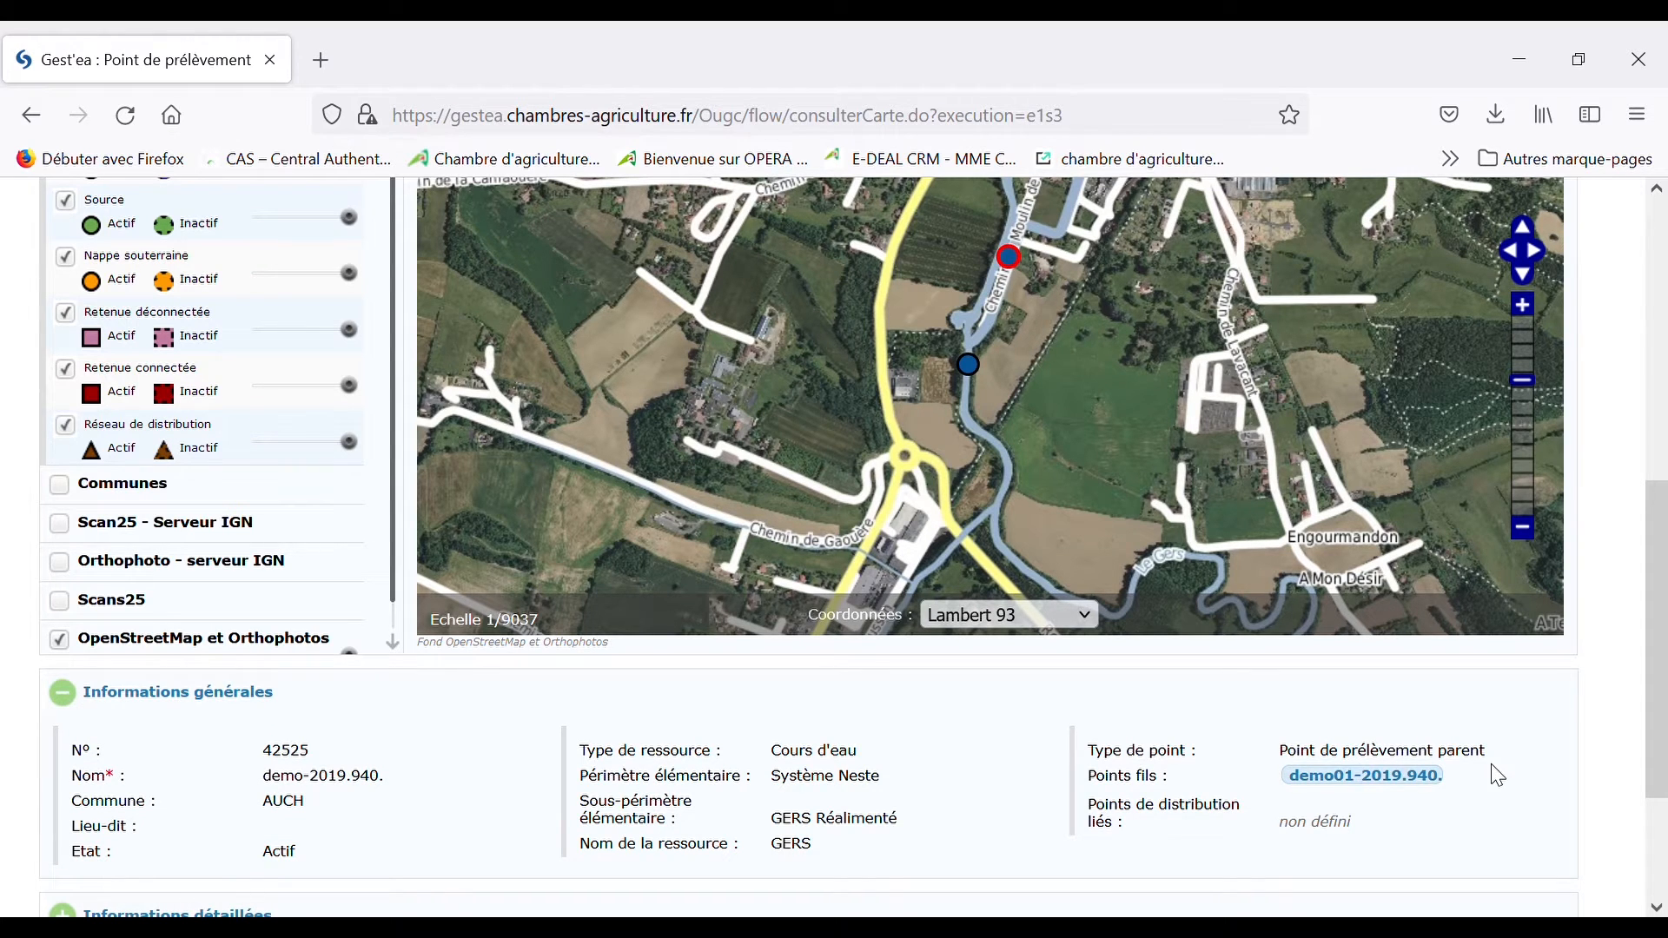
Step: Open the selected river point for modification and expand its etiage 2022 authorisation request
{"action": "scroll", "coordinate": [1603, 643], "scroll_direction": "up", "scroll_amount": 2}
{"action": "scroll", "coordinate": [1607, 645], "scroll_direction": "up", "scroll_amount": 4}
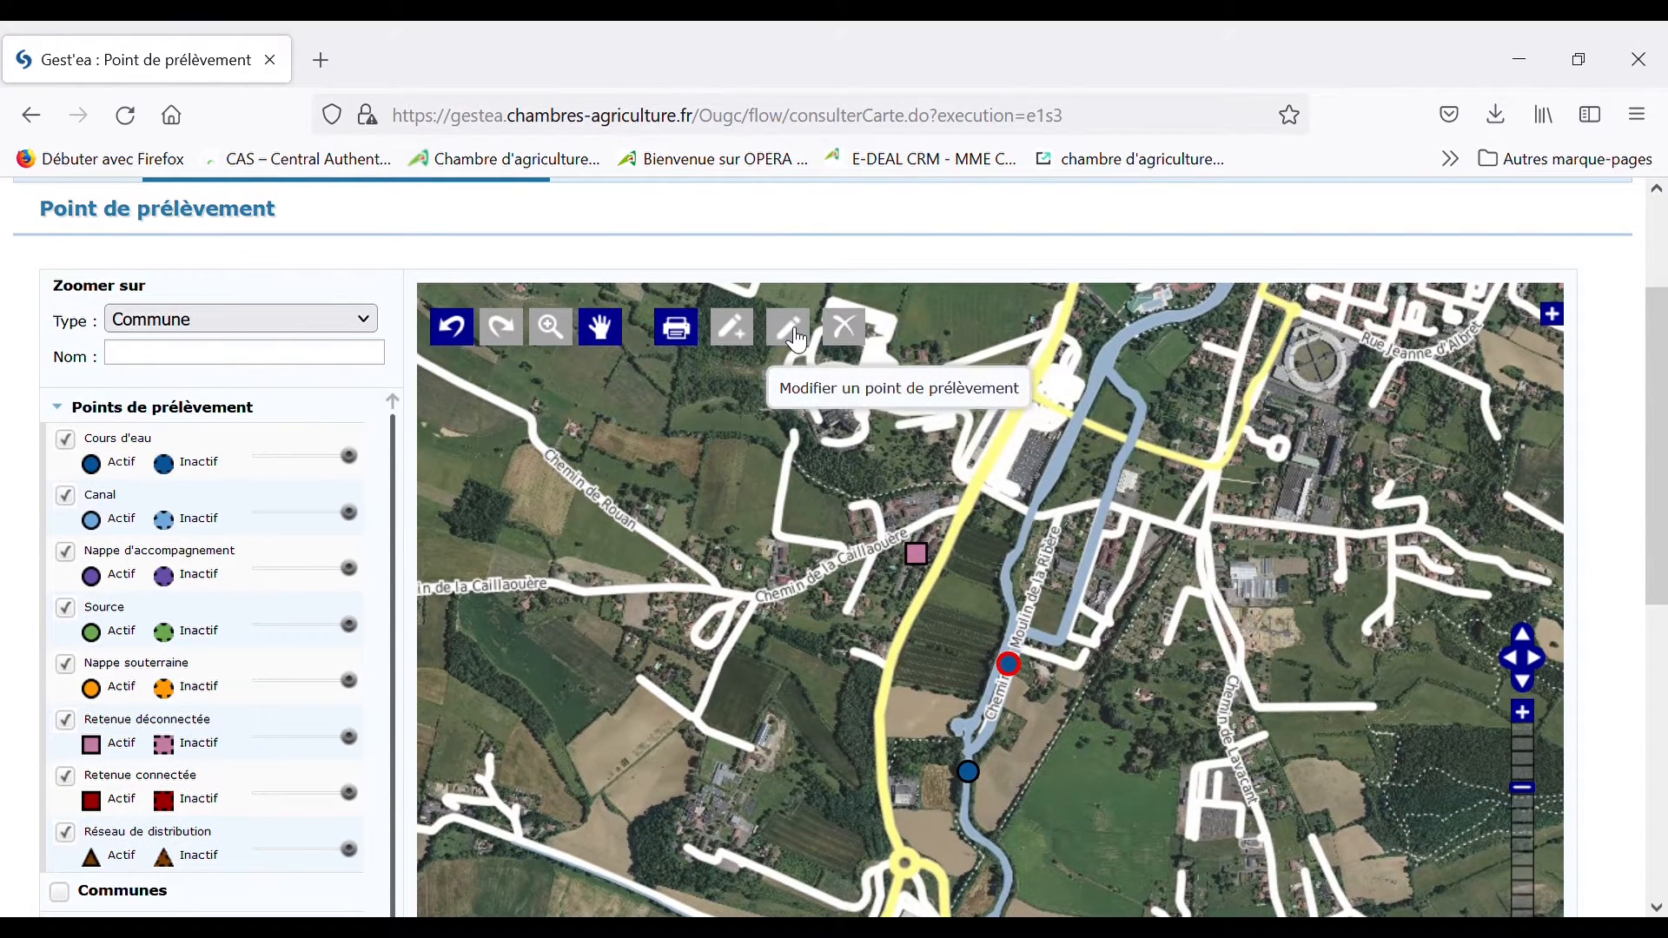
{"action": "left_click", "coordinate": [795, 338]}
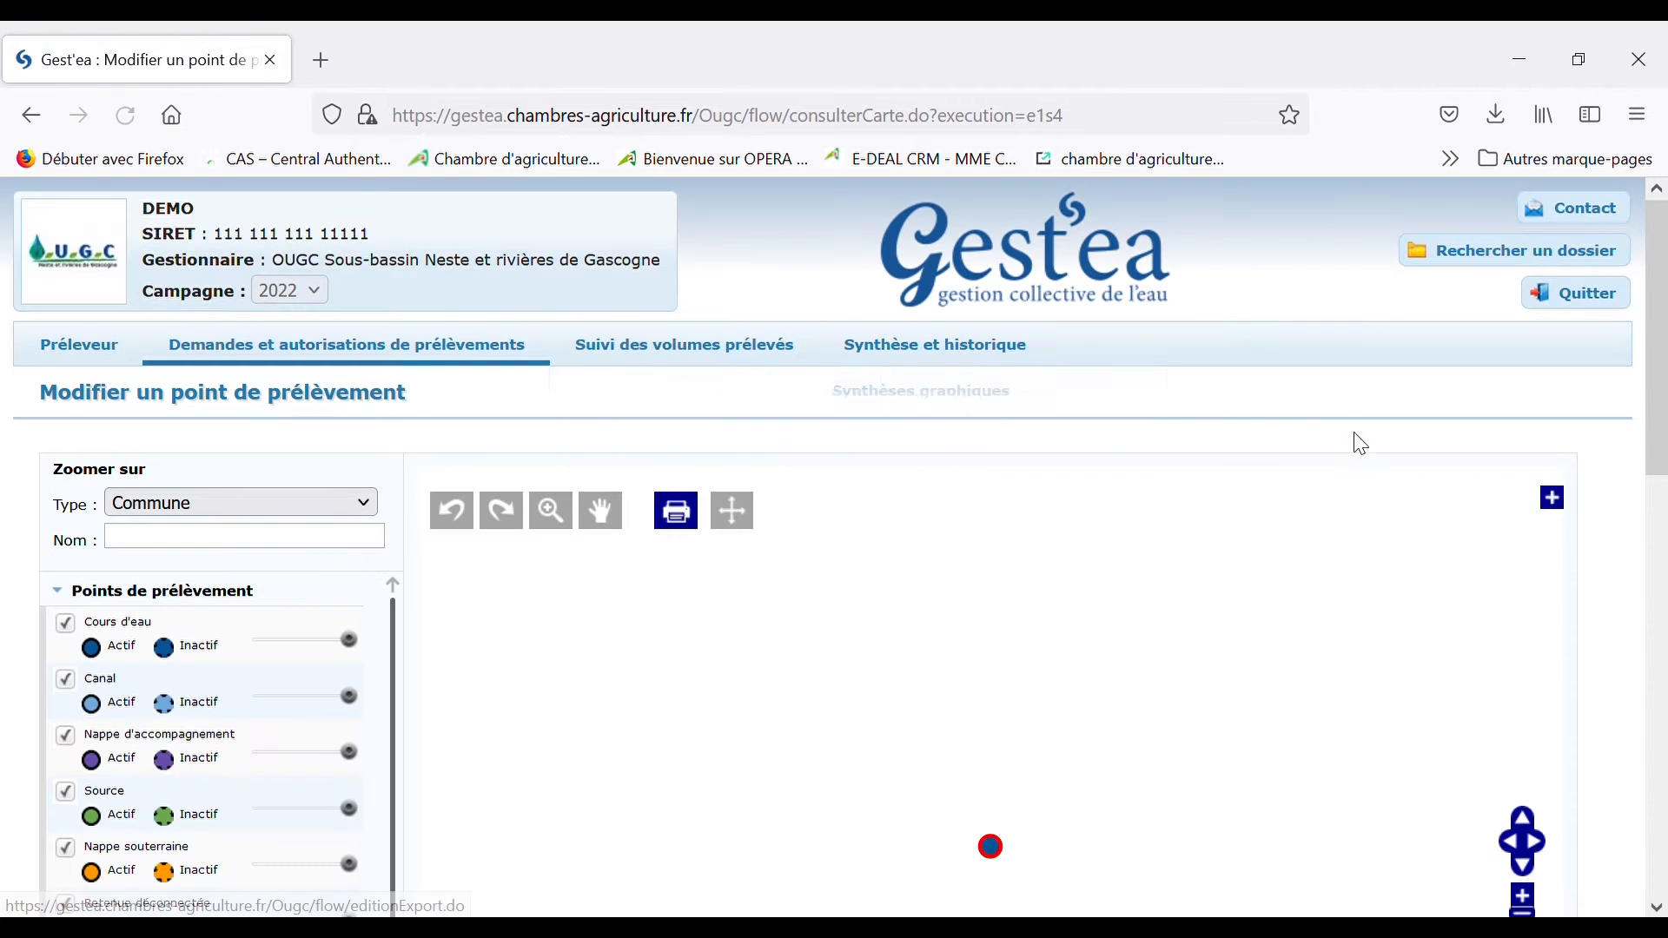
{"action": "scroll", "coordinate": [1634, 436], "scroll_direction": "down", "scroll_amount": 12}
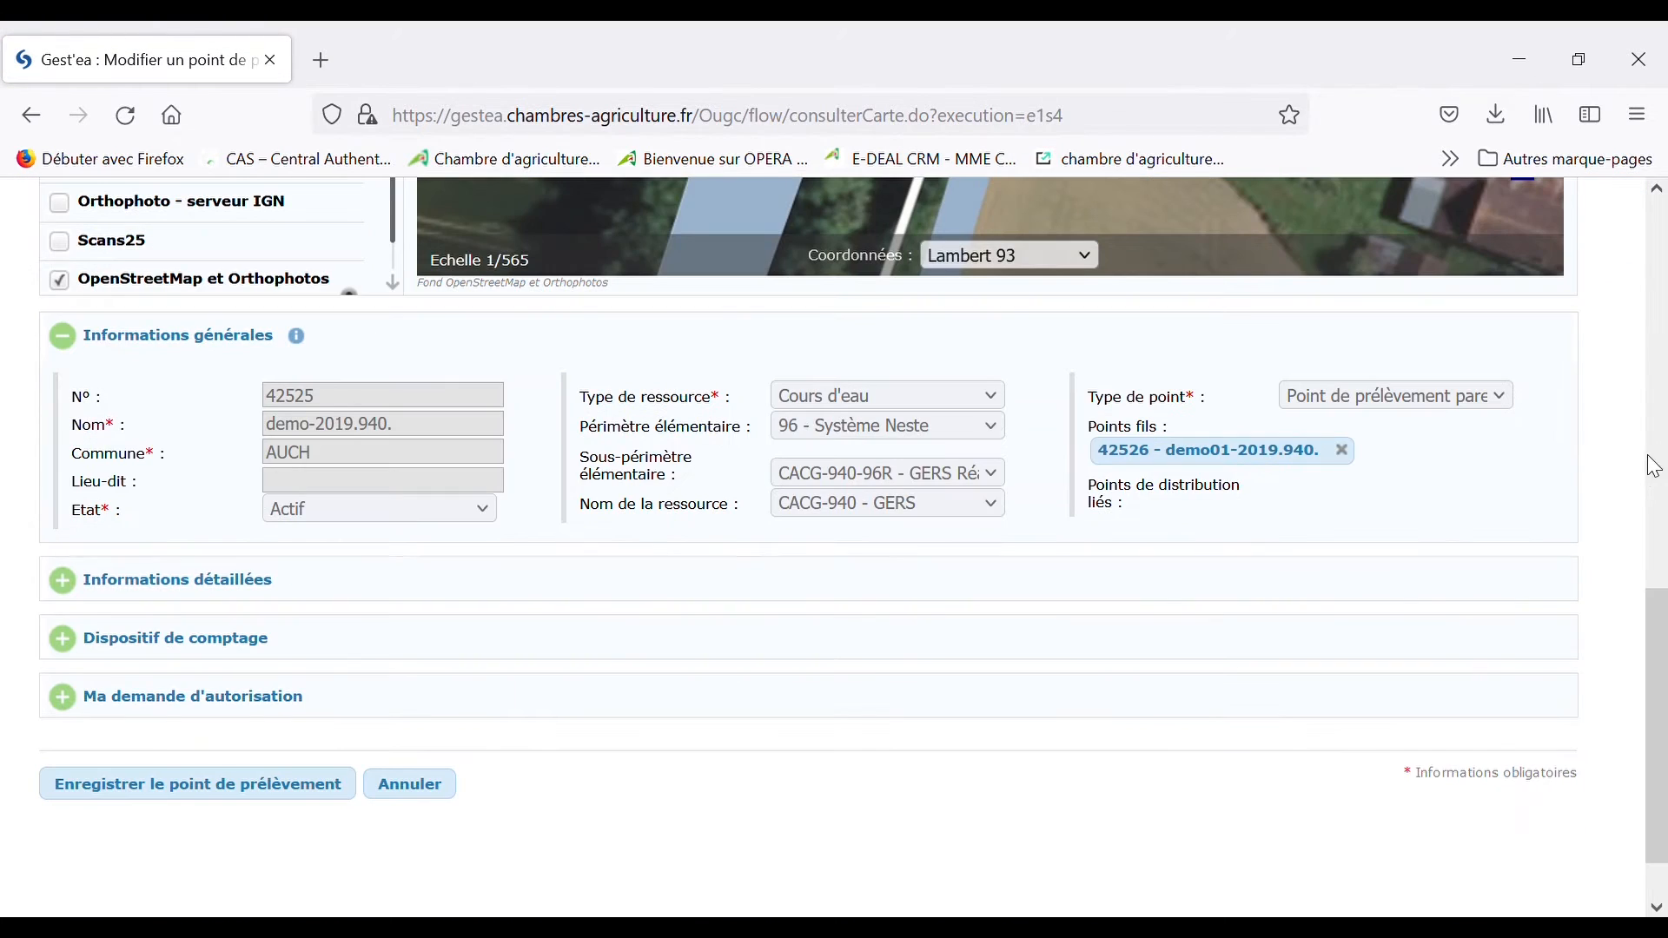
{"action": "left_click", "coordinate": [54, 708]}
{"action": "scroll", "coordinate": [155, 675], "scroll_direction": "down", "scroll_amount": 2}
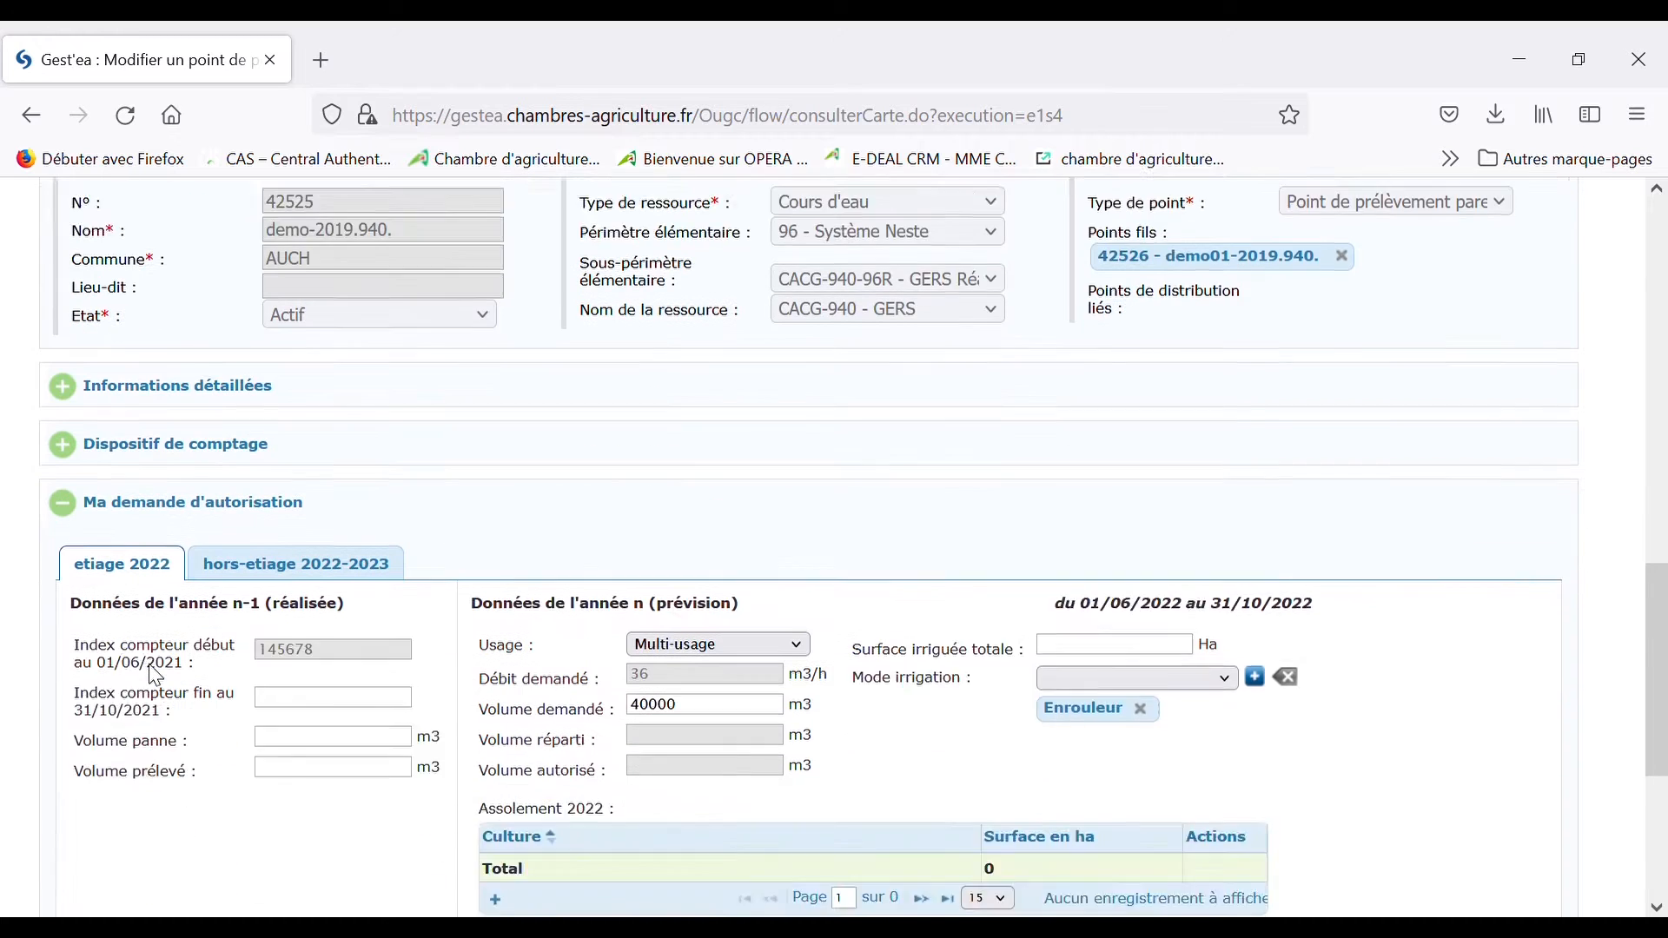
{"action": "scroll", "coordinate": [154, 675], "scroll_direction": "down", "scroll_amount": 1}
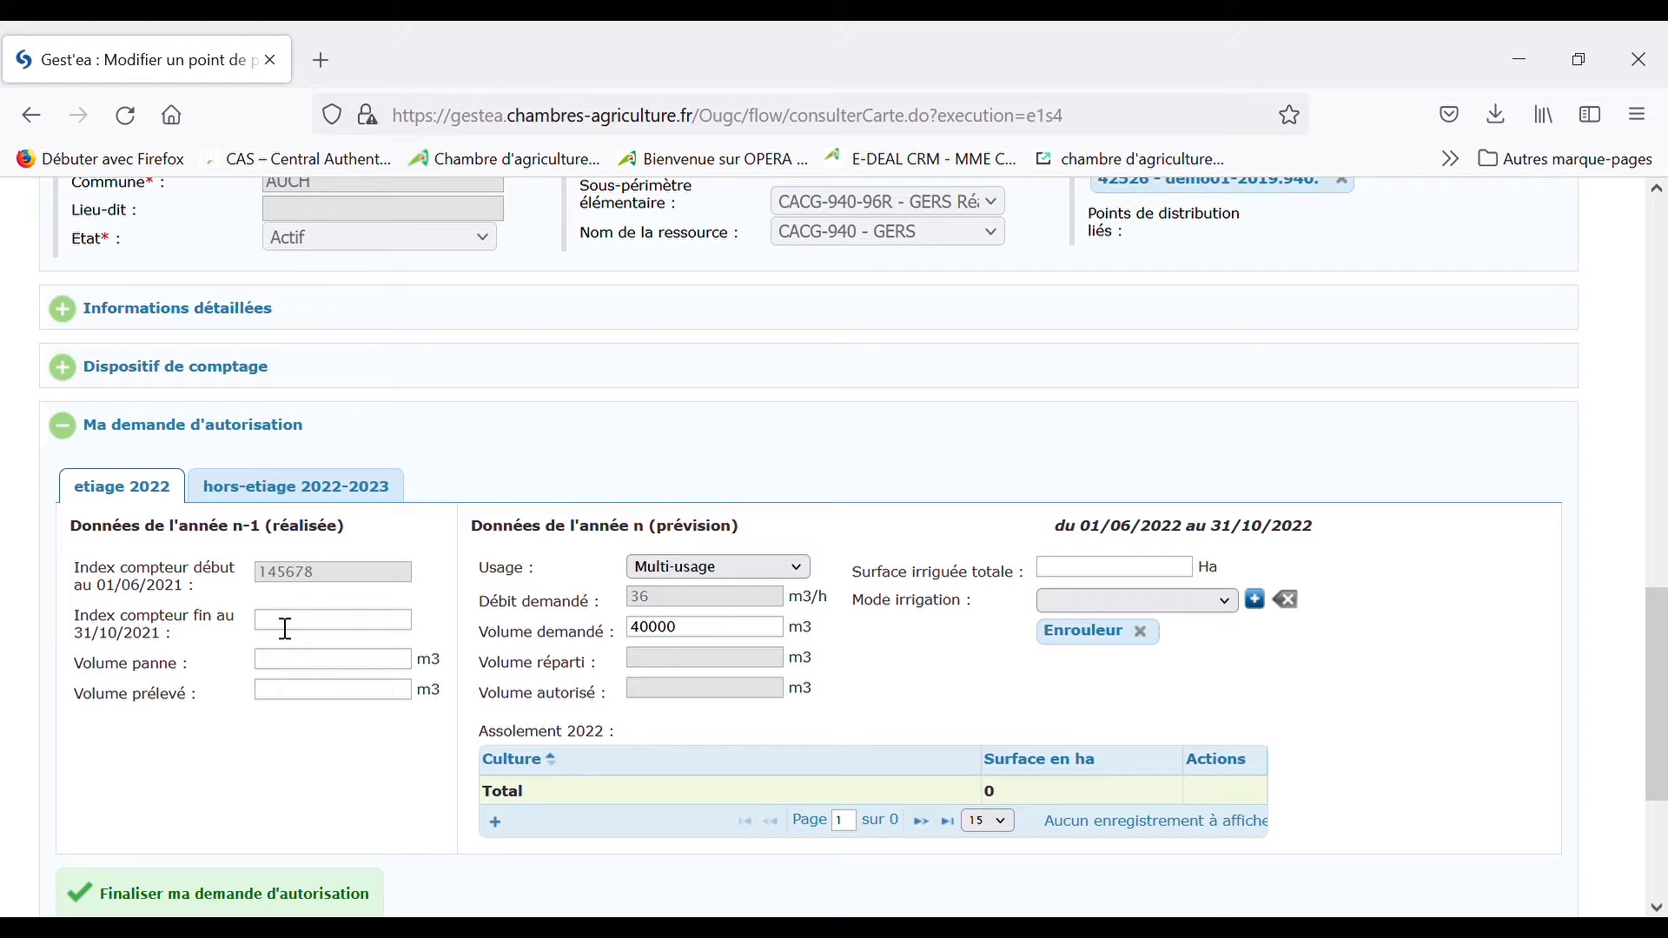
Step: Add Colza hiver semence with a surface of 10 ha to the river point's Assolement 2022 table for etiage
{"action": "left_click", "coordinate": [494, 822]}
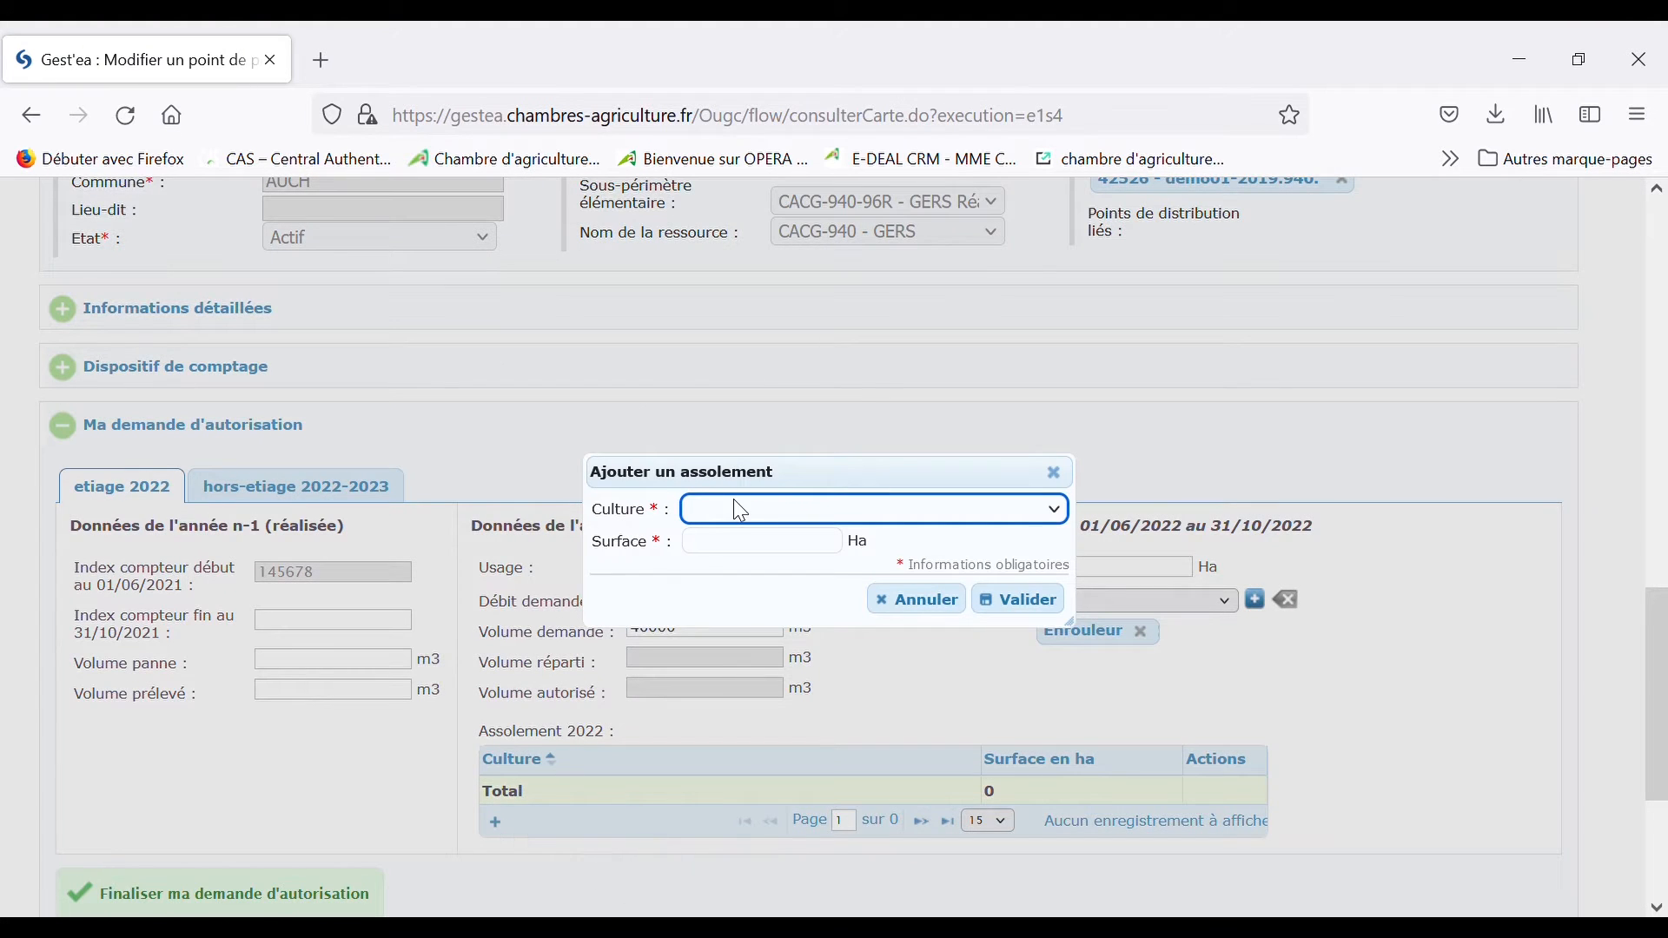
{"action": "type", "text": "chco"}
{"action": "left_click", "coordinate": [782, 549]}
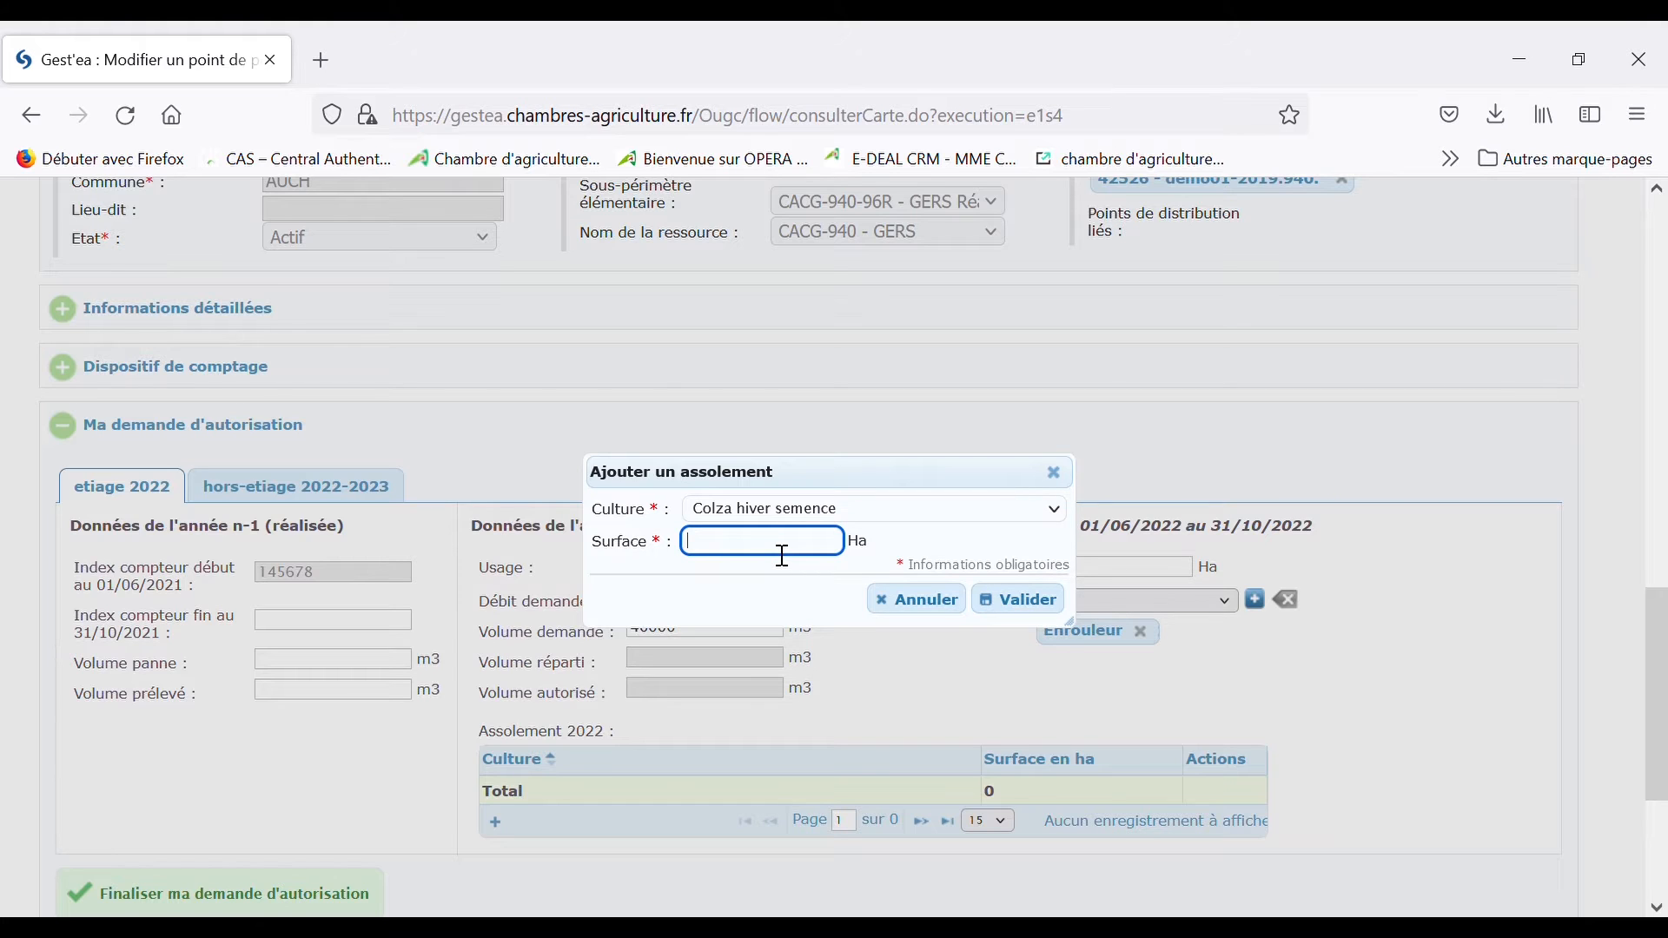
{"action": "type", "text": "10"}
{"action": "left_click", "coordinate": [1025, 601]}
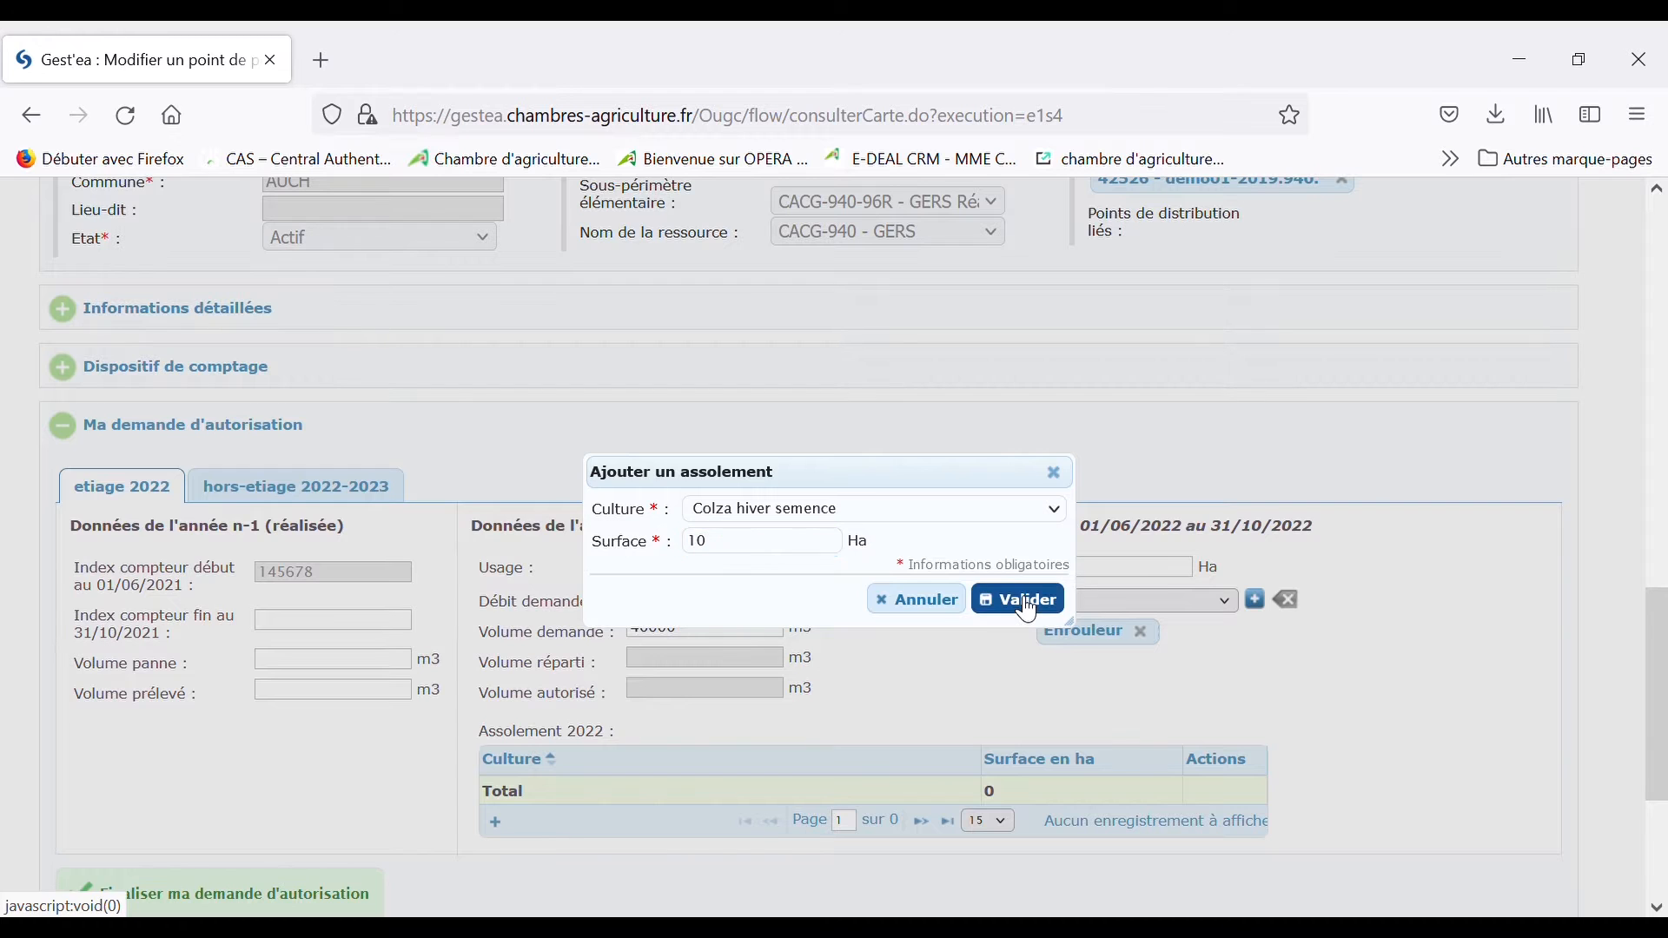
Step: Add Maïs grain with a surface of 3 ha to the river point's Assolement 2022 table for etiage
{"action": "scroll", "coordinate": [808, 721], "scroll_direction": "down", "scroll_amount": 2}
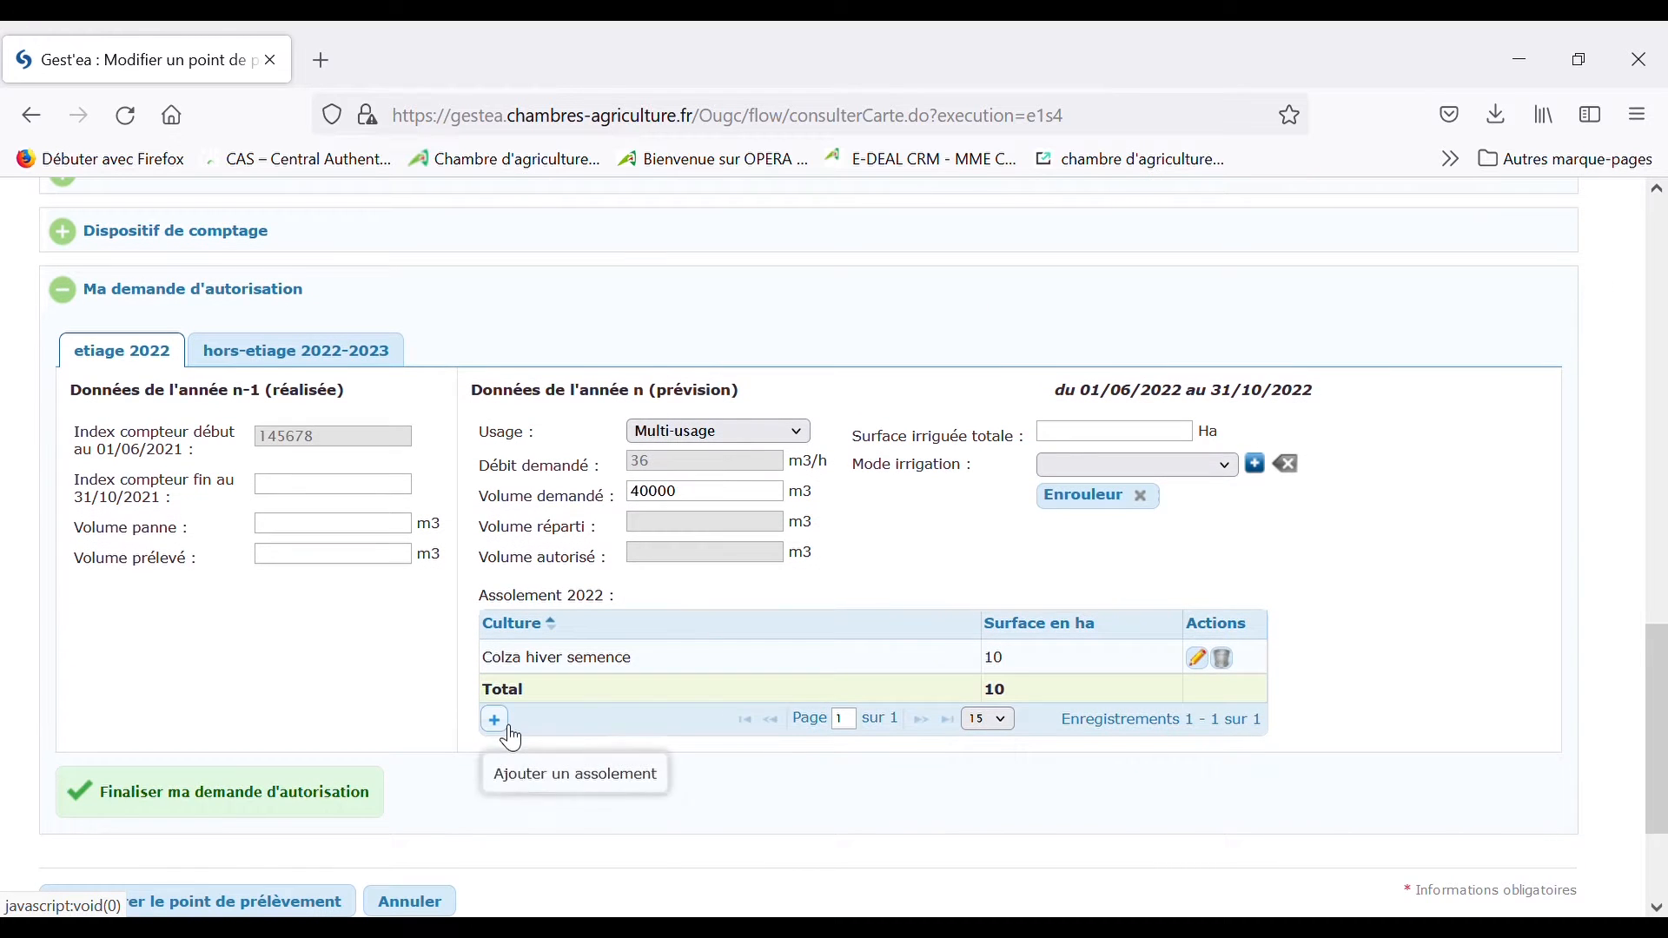
{"action": "left_click", "coordinate": [496, 721]}
{"action": "key", "text": "m"}
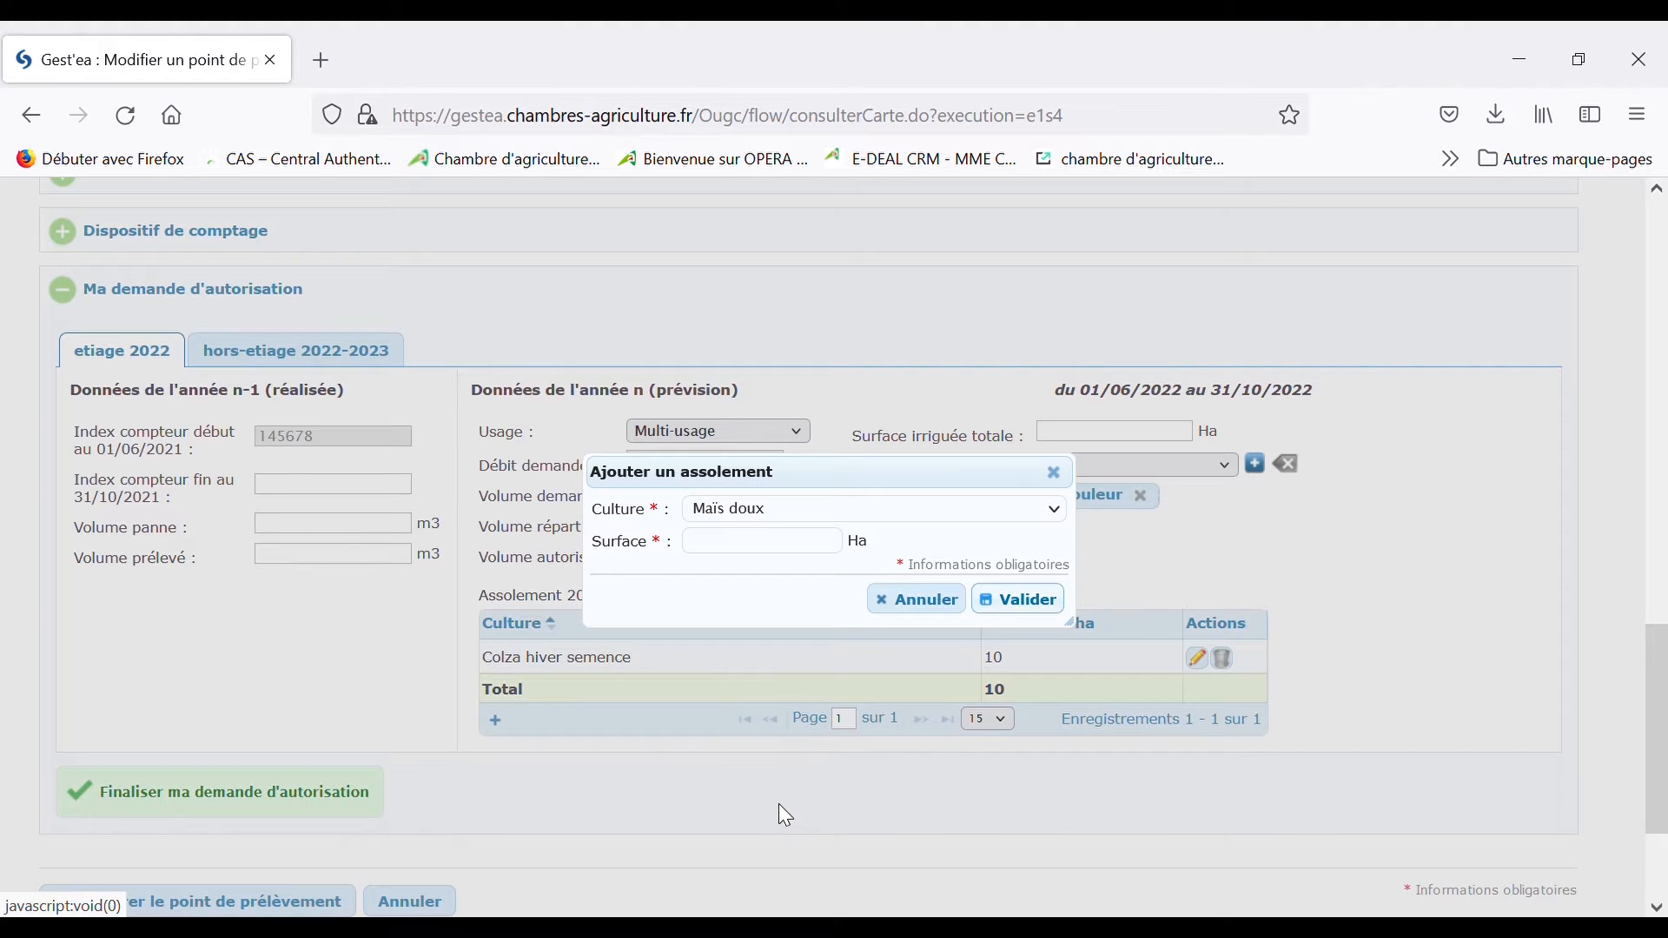
{"action": "key", "text": "m"}
{"action": "left_click", "coordinate": [795, 547]}
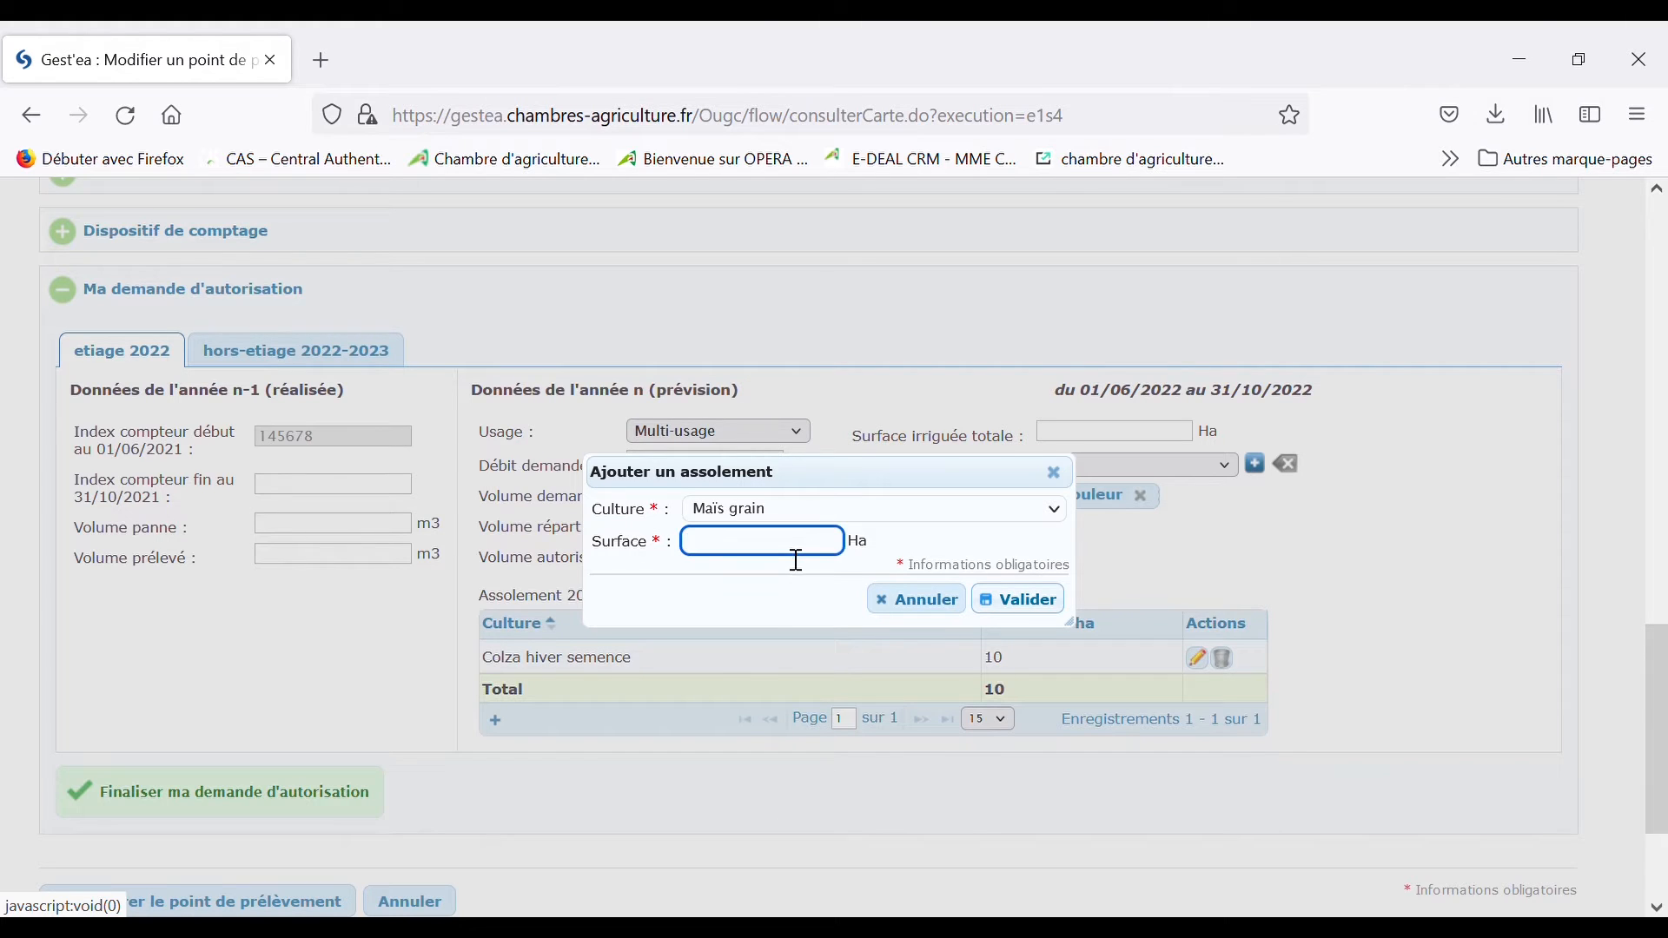
{"action": "left_click", "coordinate": [1019, 600]}
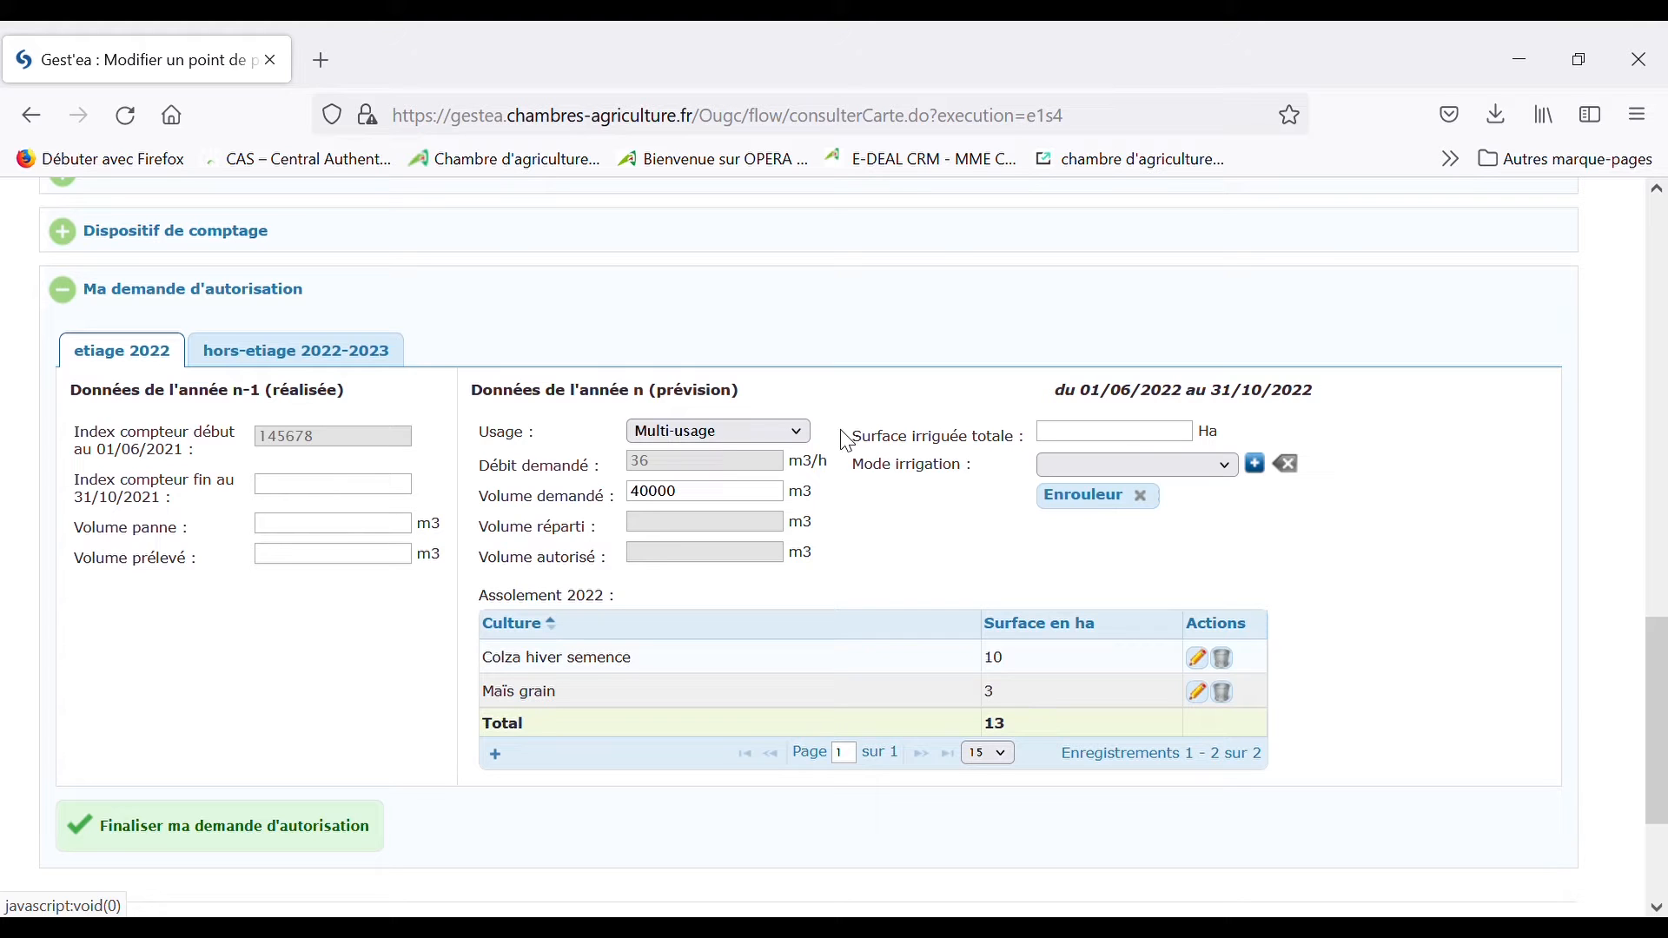
Step: Display the river point's hors-etiage 2022-2023 request and save the withdrawal point
{"action": "left_click", "coordinate": [352, 369]}
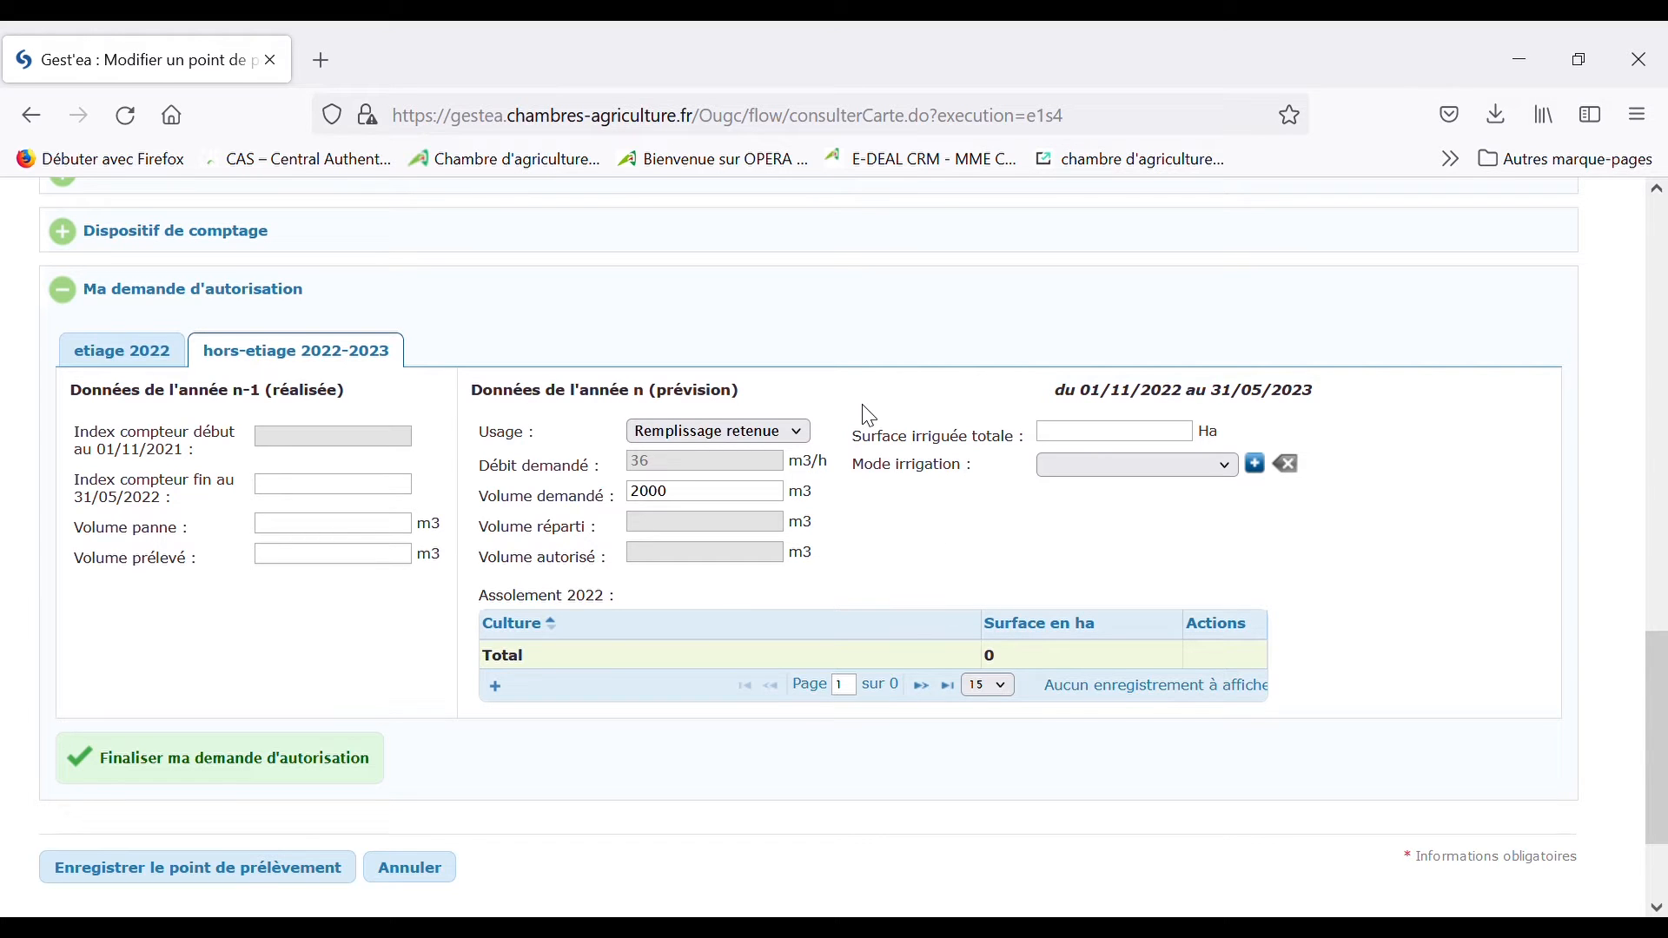
{"action": "left_click", "coordinate": [233, 872]}
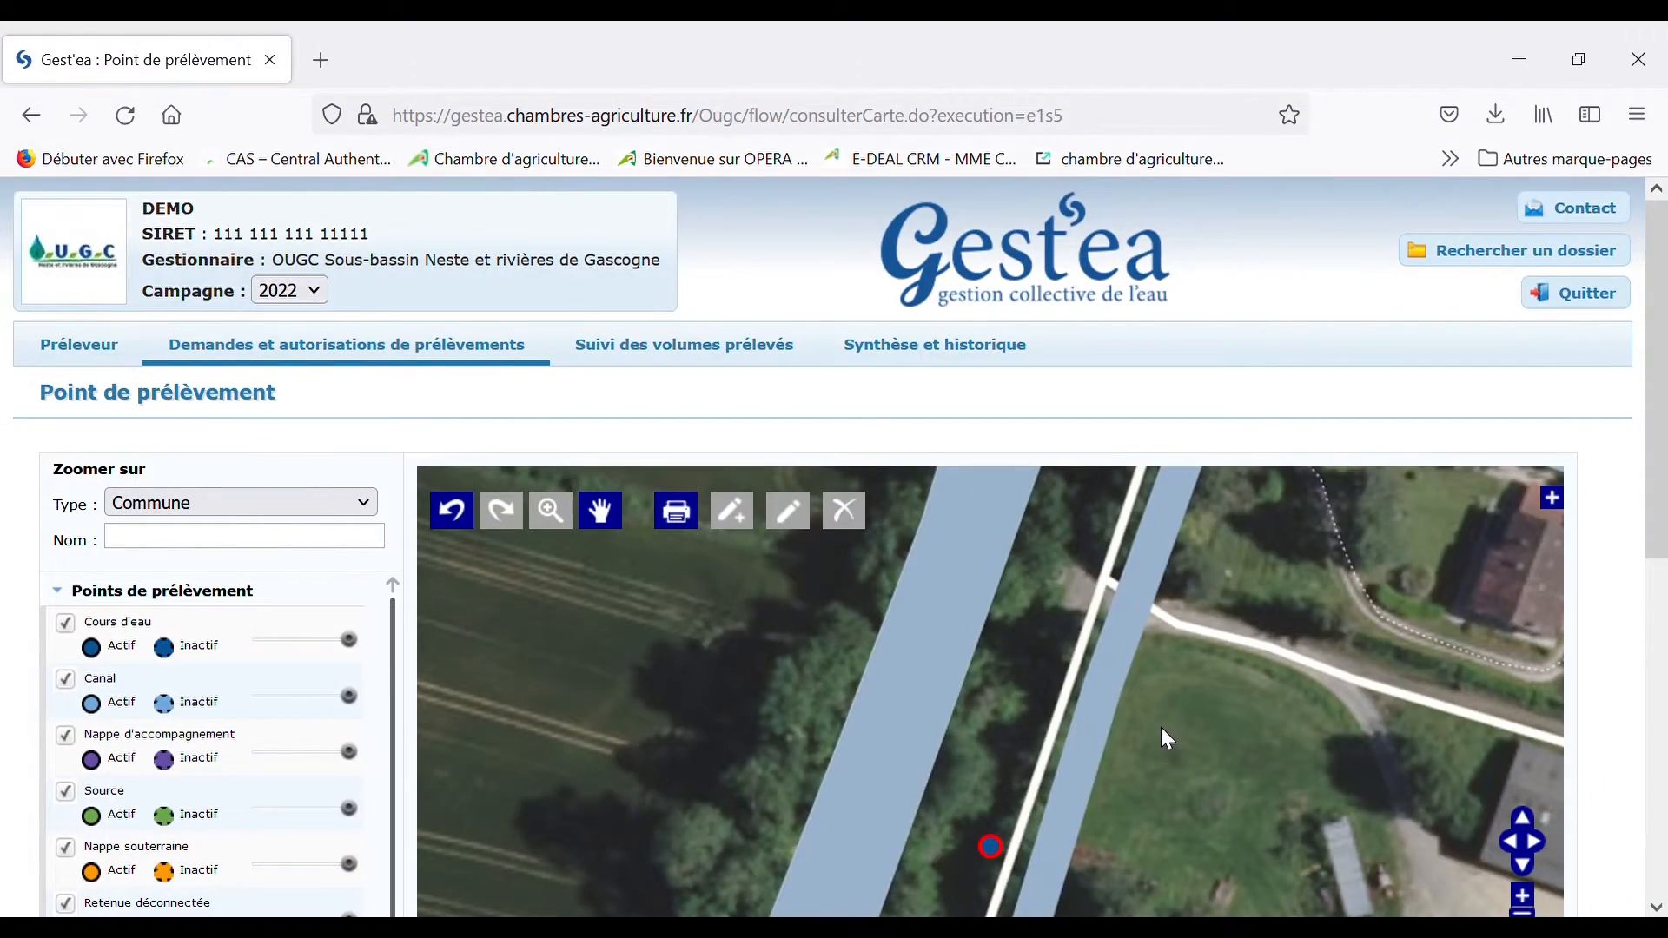
Step: Select the Retenue déconnectée point on the map and switch the campaign to 2021
{"action": "scroll", "coordinate": [1161, 727], "scroll_direction": "down", "scroll_amount": 5}
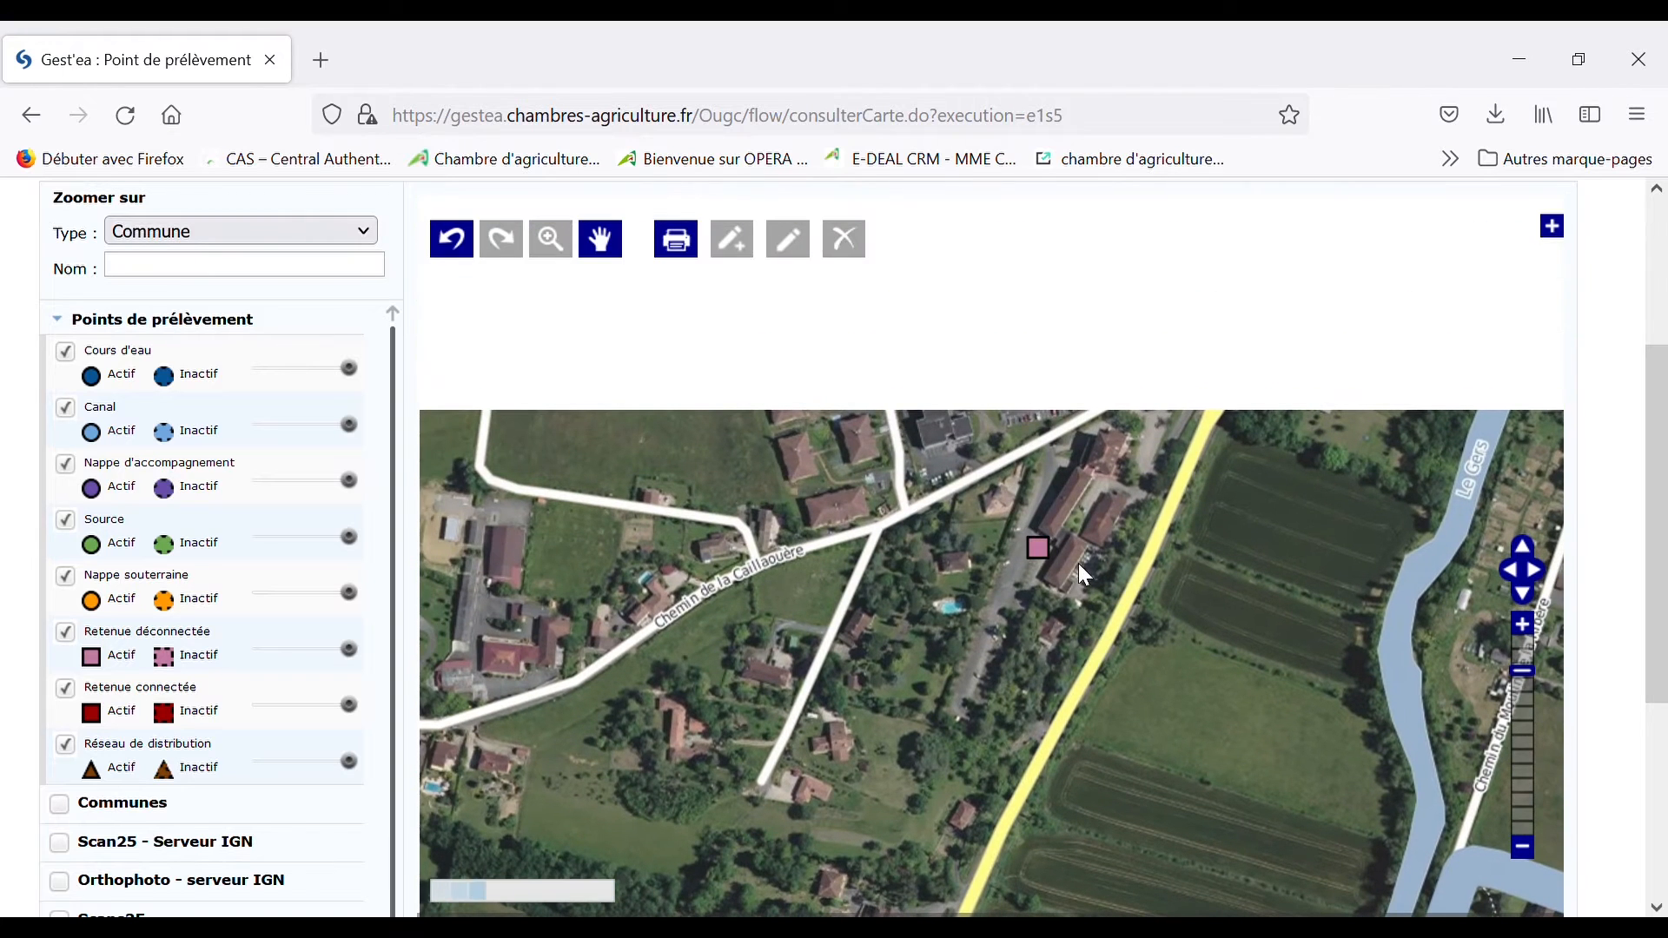
{"action": "left_click", "coordinate": [1039, 551]}
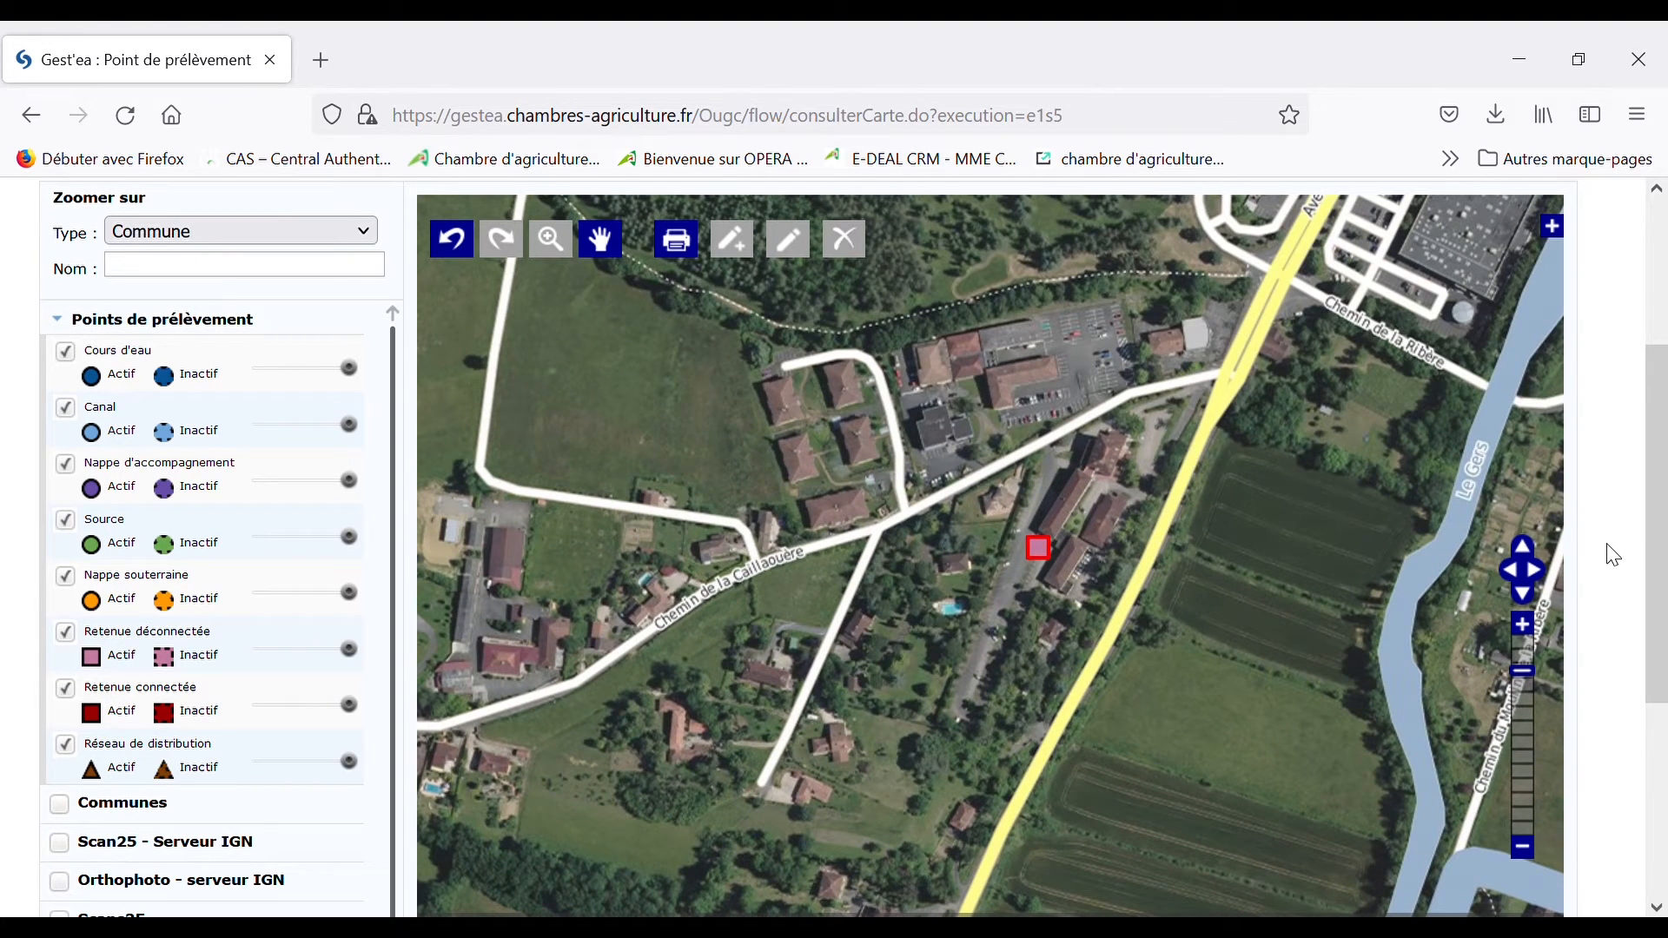
{"action": "scroll", "coordinate": [1613, 556], "scroll_direction": "up", "scroll_amount": 3}
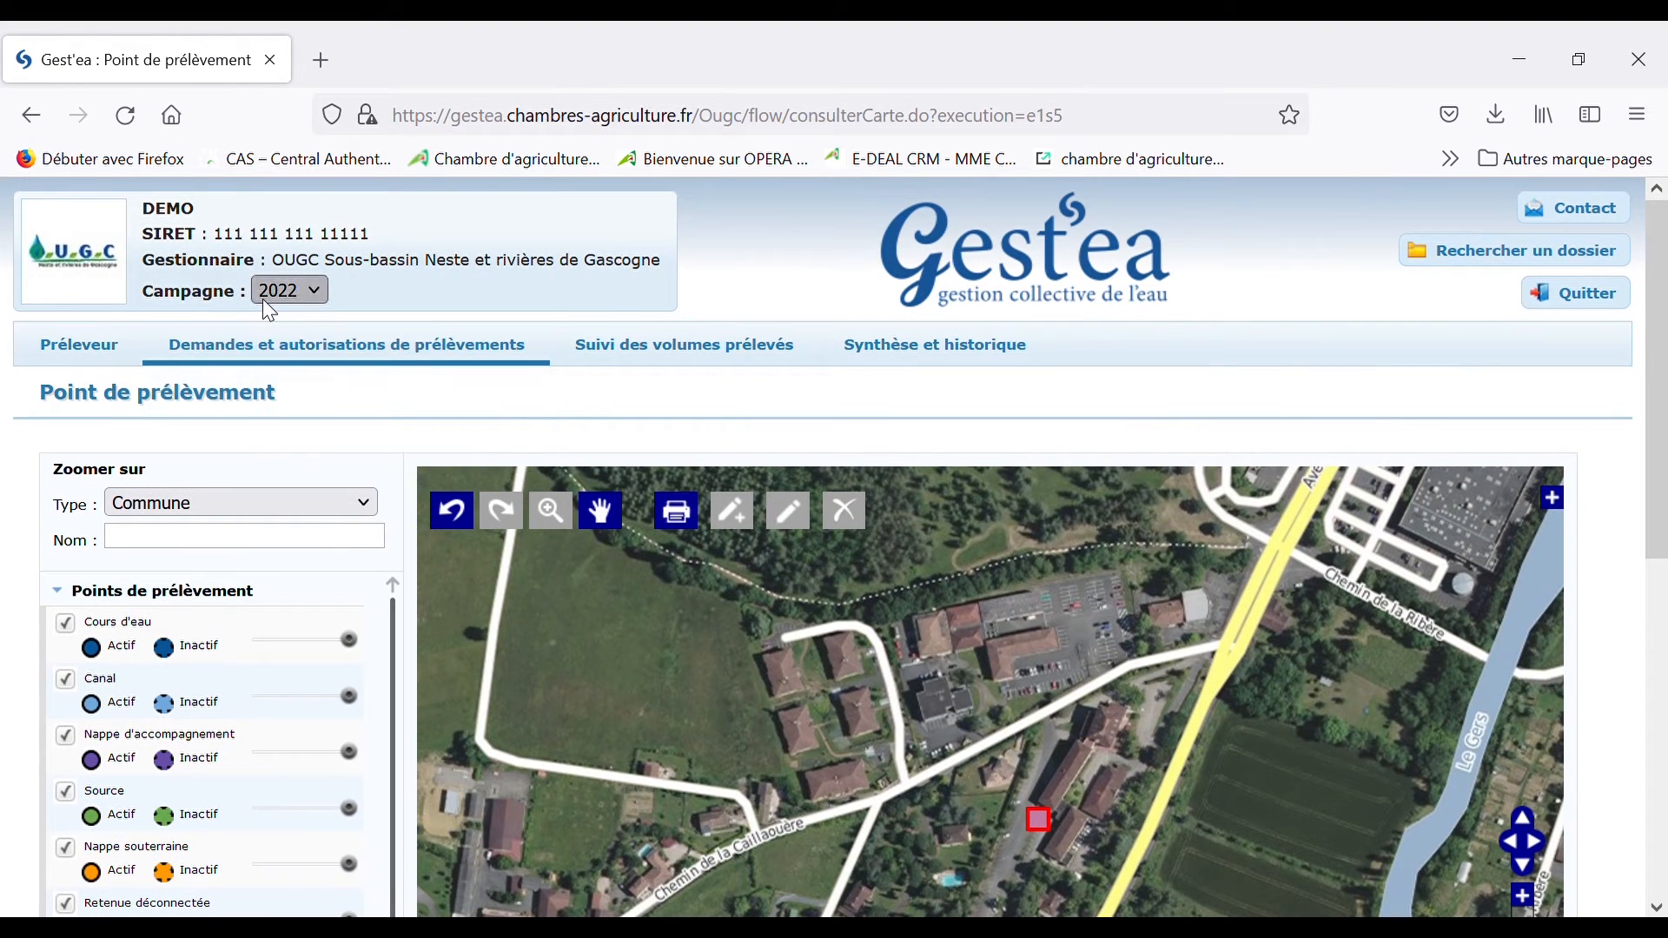
{"action": "key", "text": "Down"}
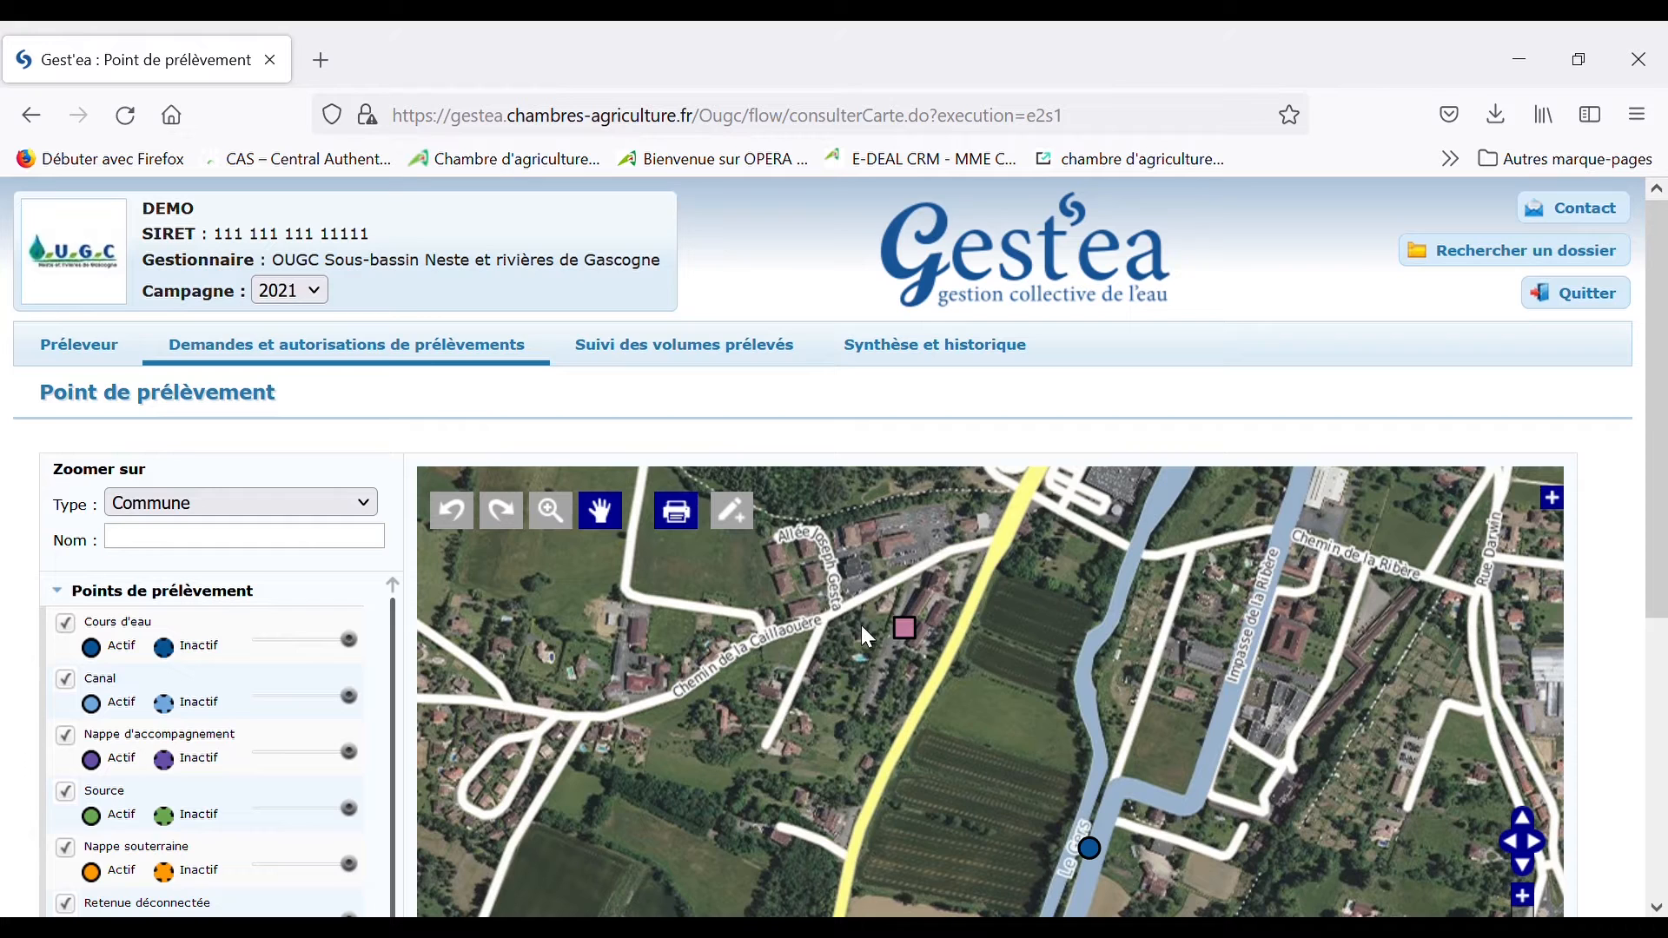
Step: Open the Retenue déconnectée point for modification in the 2021 campaign and display its hors-etiage 2021-2022 request
{"action": "mouse_move", "coordinate": [908, 633]}
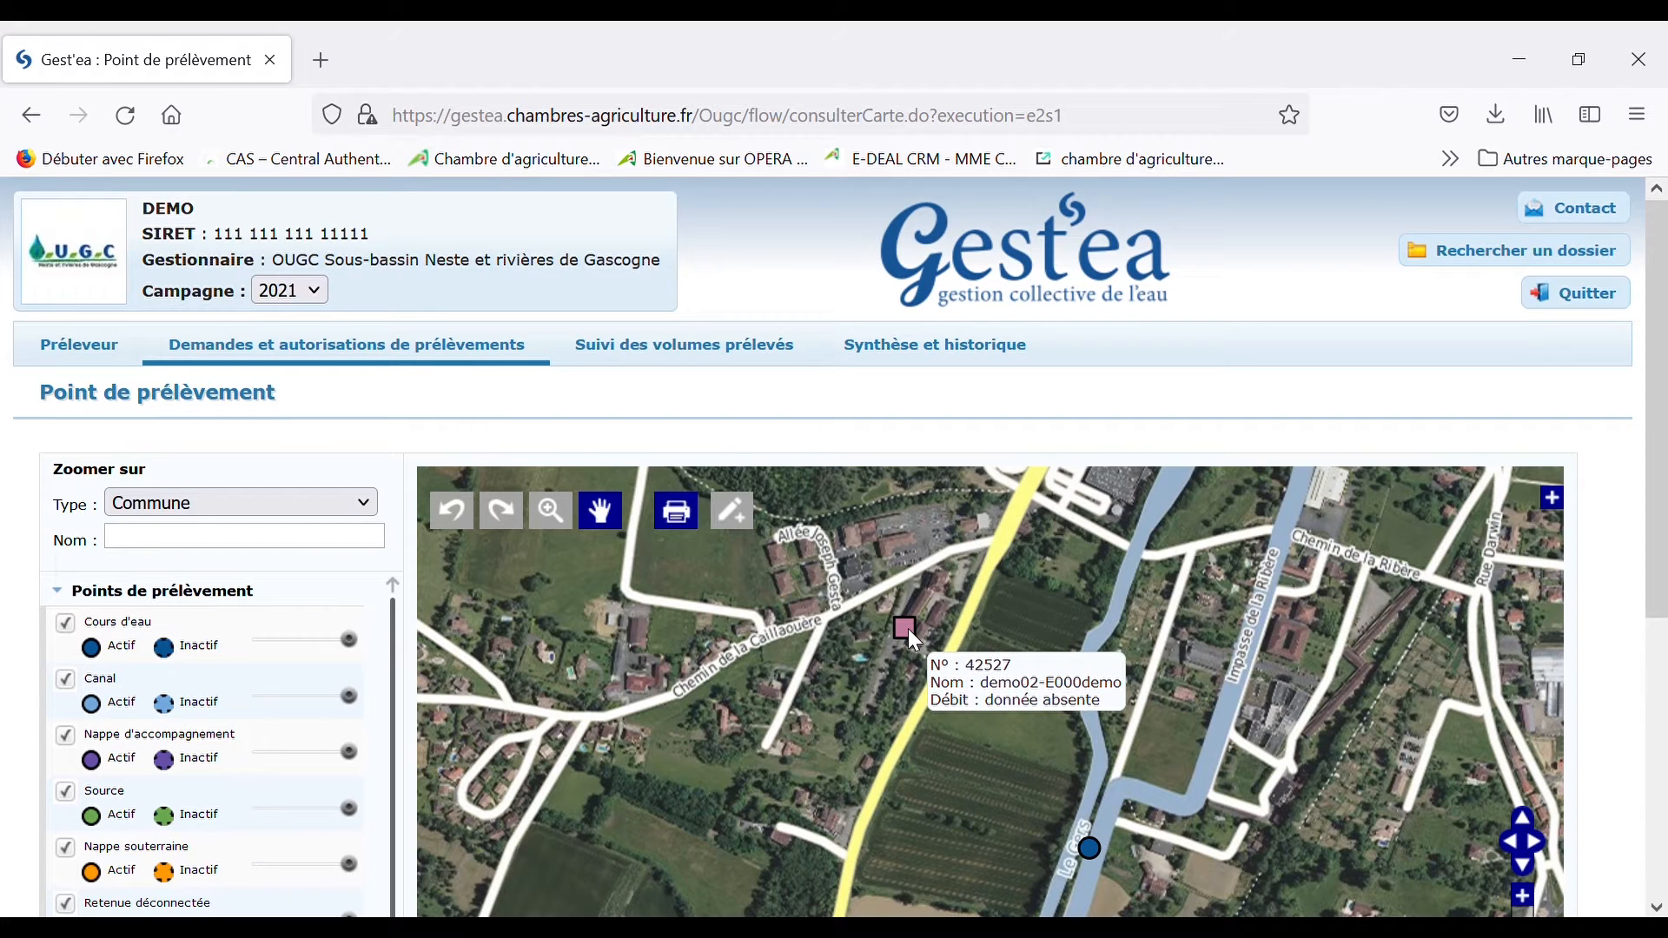
{"action": "left_click", "coordinate": [909, 632]}
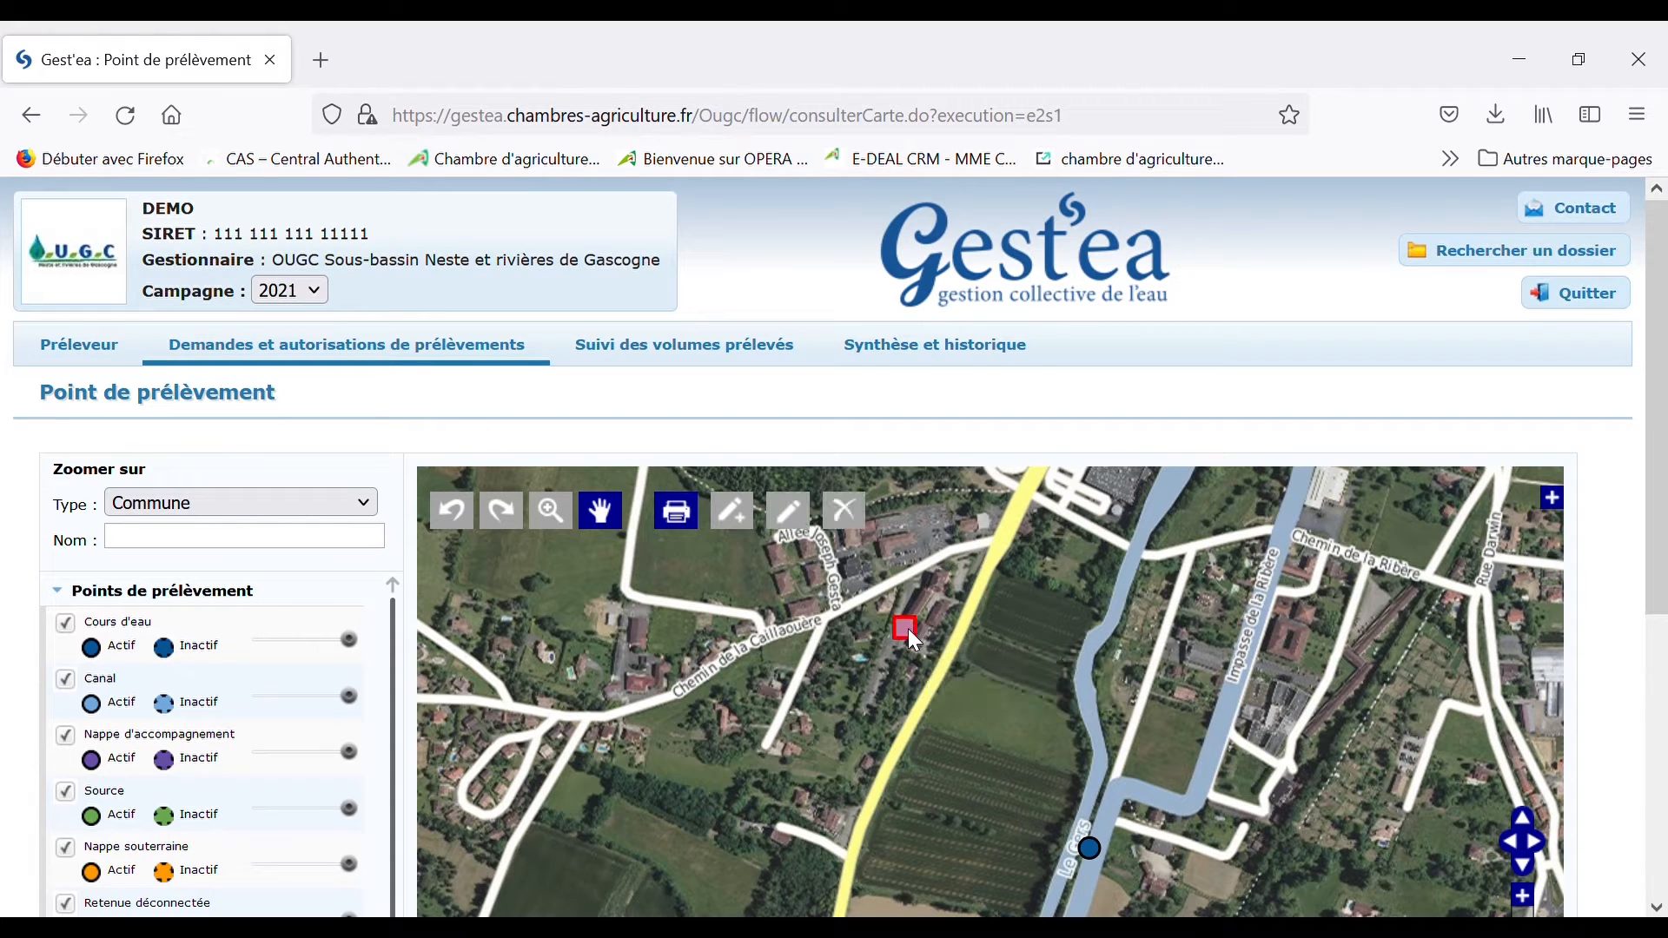
{"action": "left_click", "coordinate": [796, 522]}
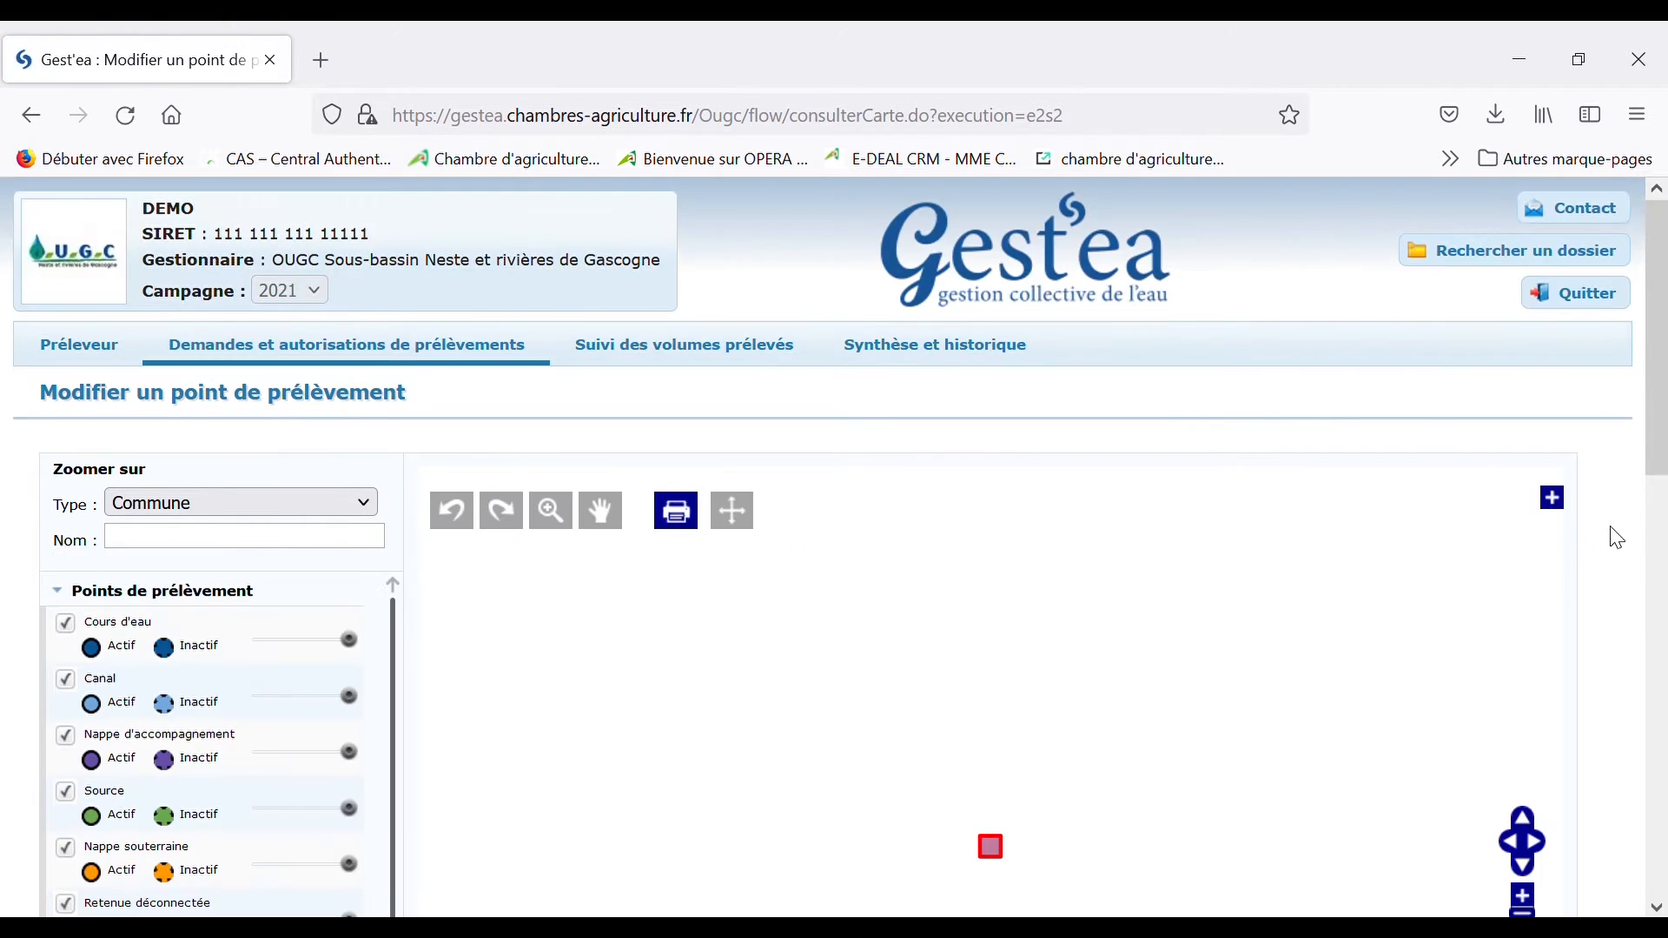
{"action": "scroll", "coordinate": [1608, 532], "scroll_direction": "down", "scroll_amount": 10}
{"action": "left_click", "coordinate": [213, 627]}
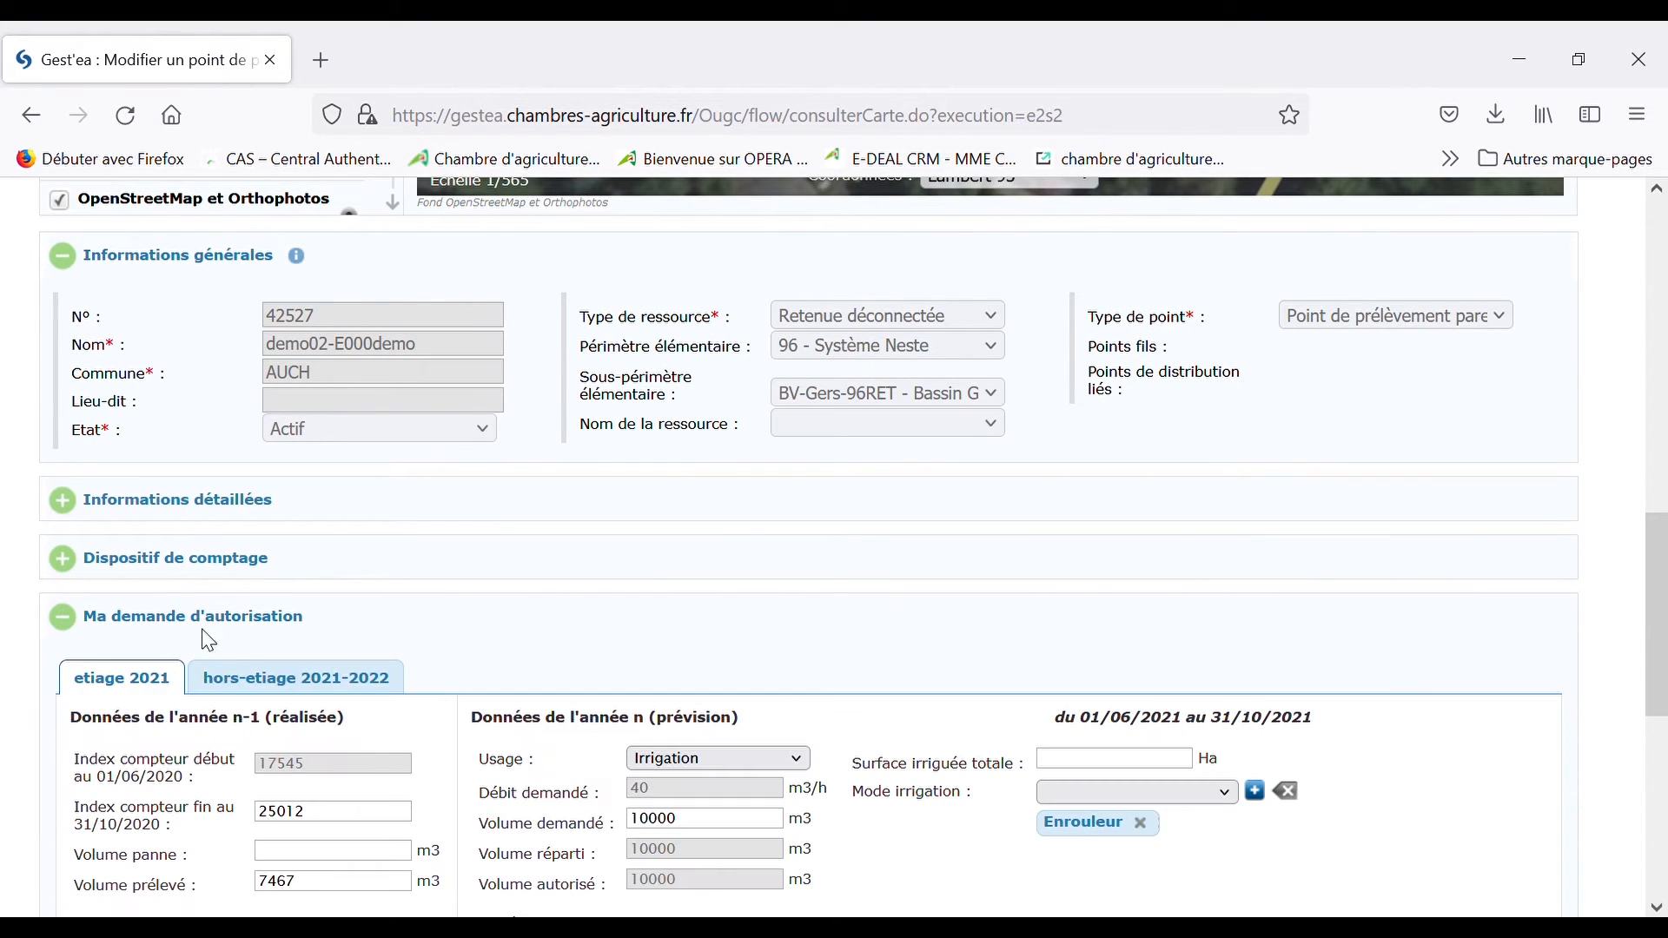
{"action": "left_click", "coordinate": [269, 682]}
{"action": "scroll", "coordinate": [368, 638], "scroll_direction": "down", "scroll_amount": 3}
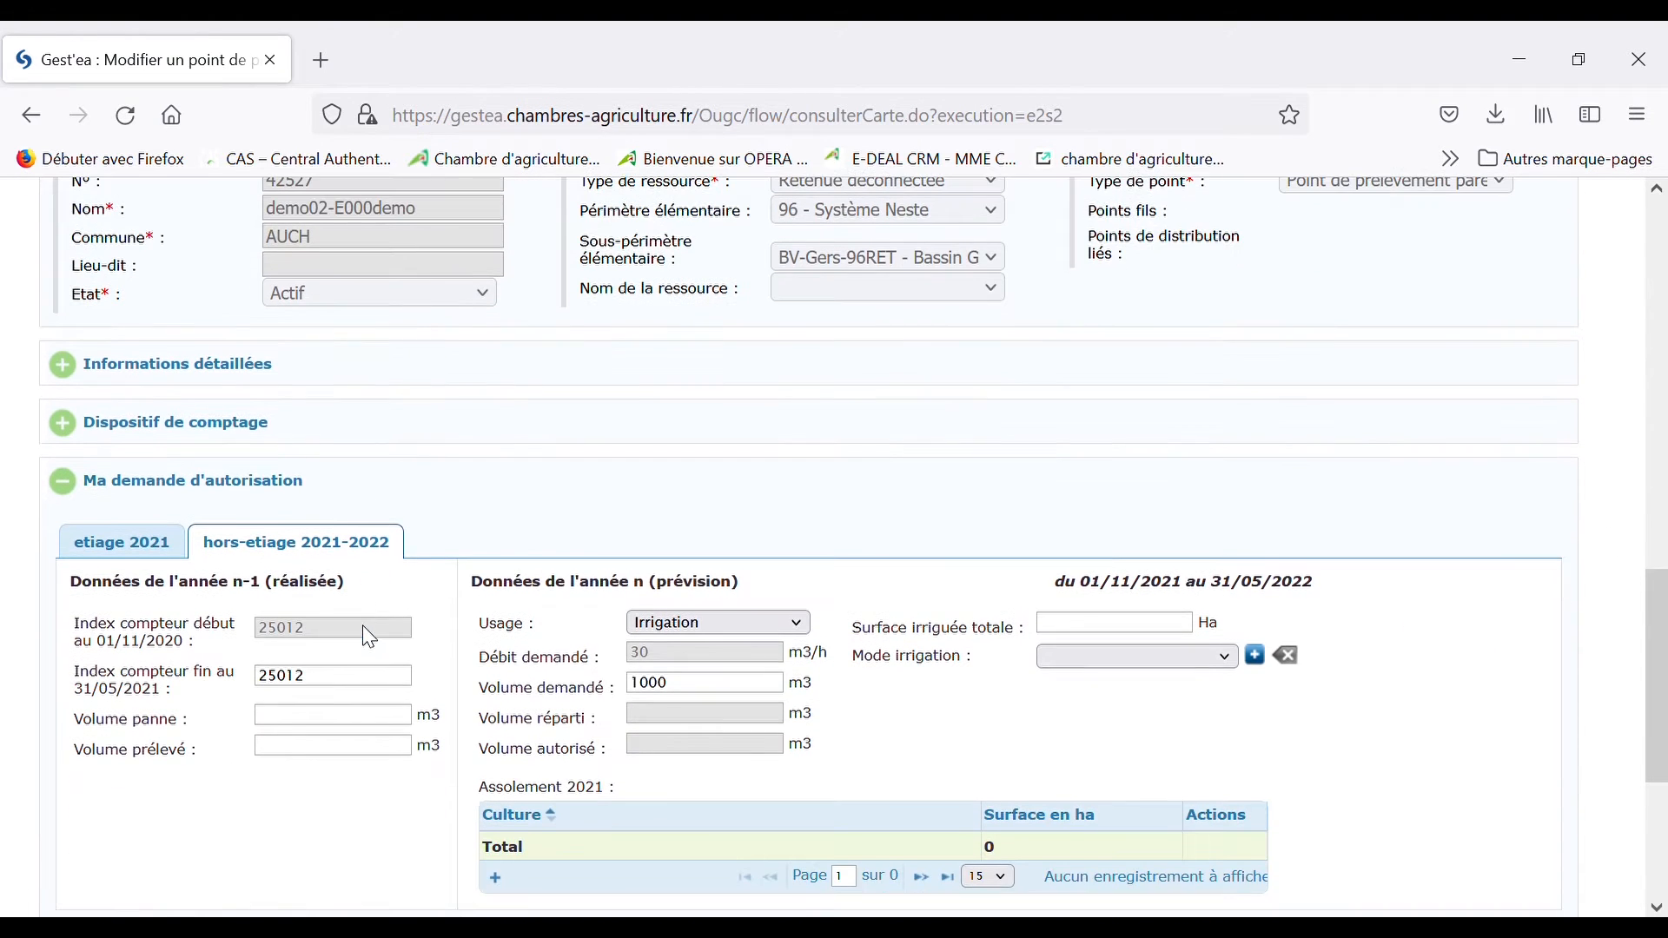
Step: Set the hors-etiage meter end index at 31/05/2021 to 26012 and fill in the withdrawn volume of 1000 m3
{"action": "left_click_drag", "start_coordinate": [336, 686], "coordinate": [213, 688]}
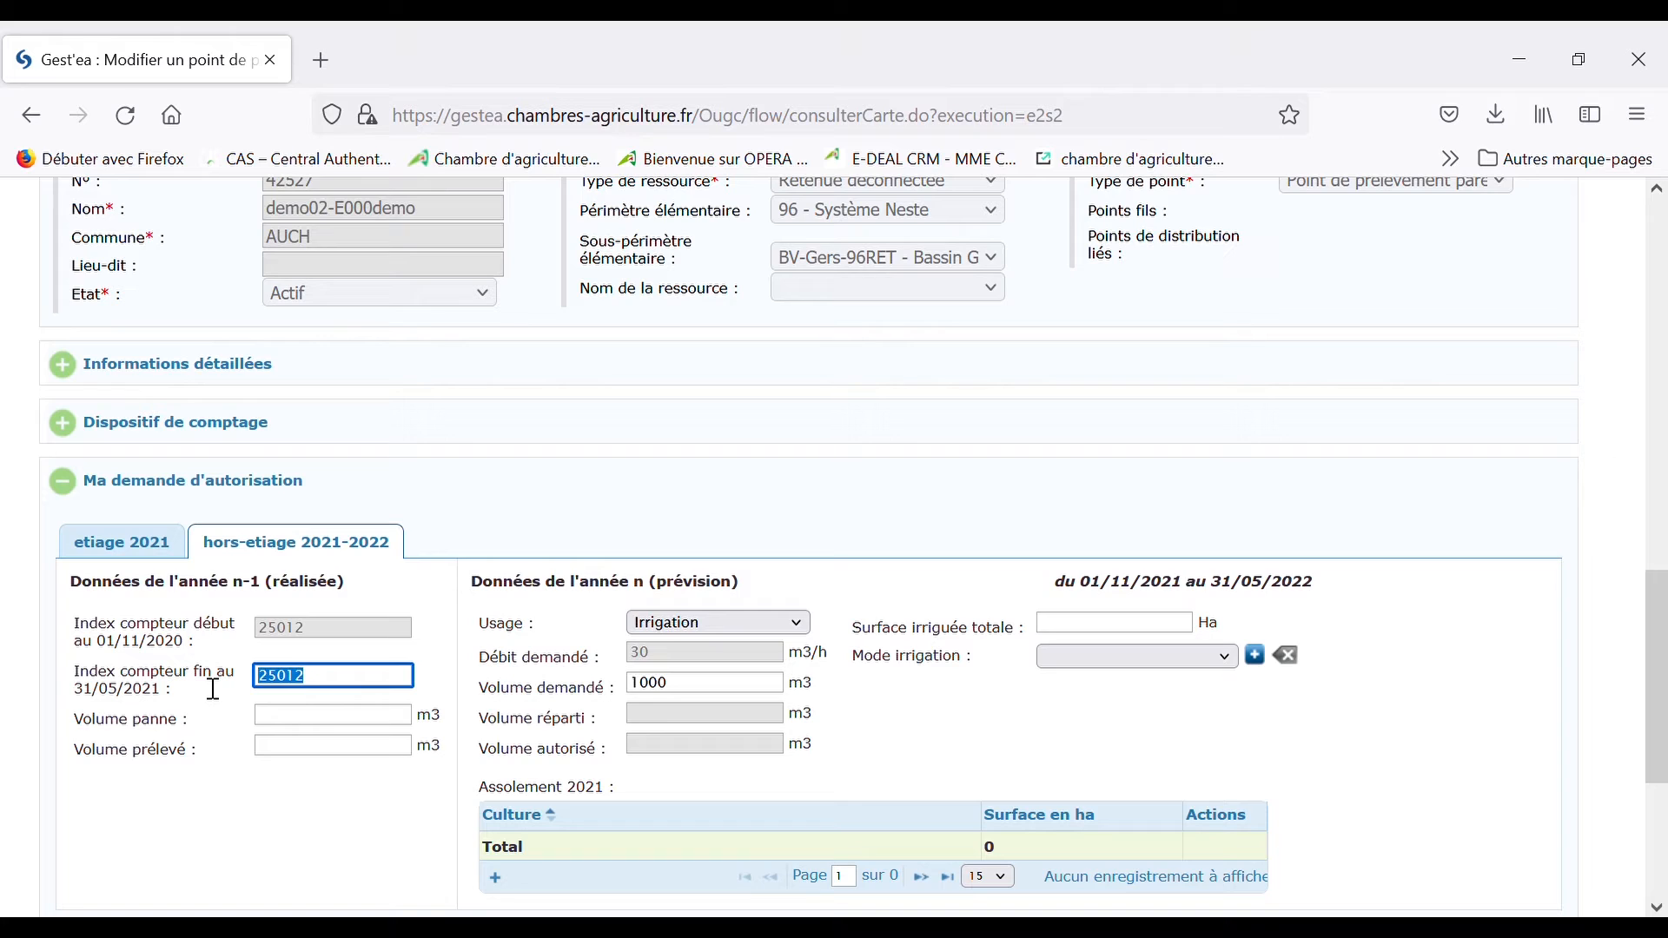
{"action": "type", "text": "2"}
{"action": "left_click", "coordinate": [279, 682]}
{"action": "key", "text": "BackSpace"}
{"action": "type", "text": "6"}
{"action": "left_click", "coordinate": [342, 747]}
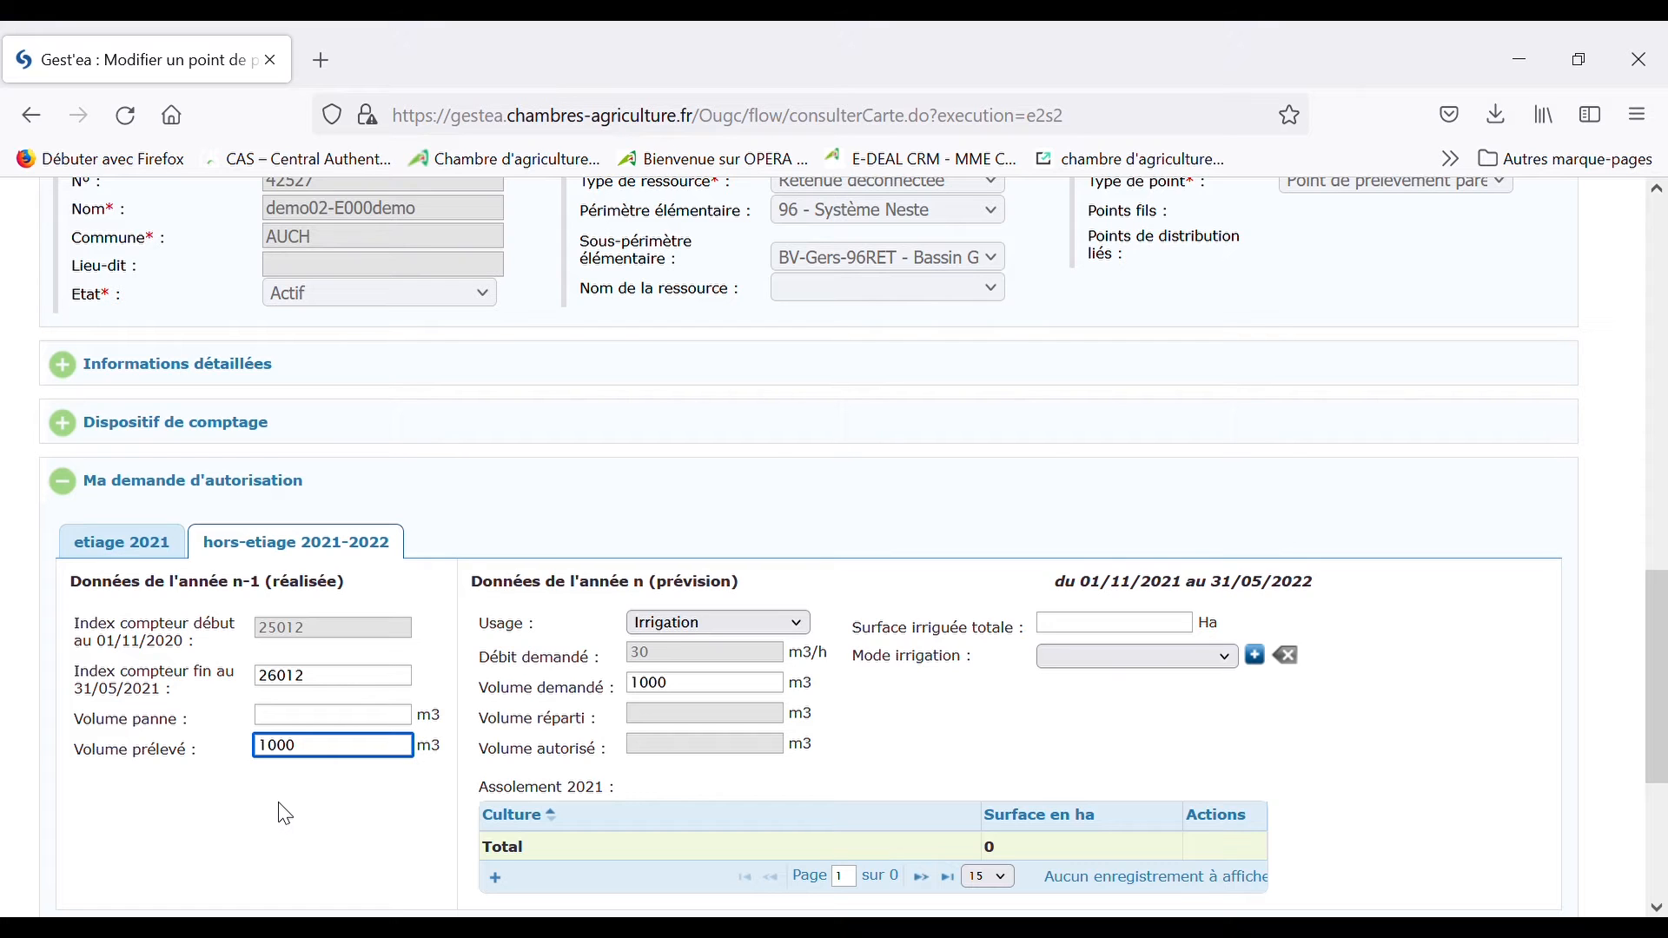
Step: Save the Retenue déconnectée withdrawal point's 2021 data and switch the campaign back to 2022
{"action": "scroll", "coordinate": [286, 804], "scroll_direction": "down", "scroll_amount": 2}
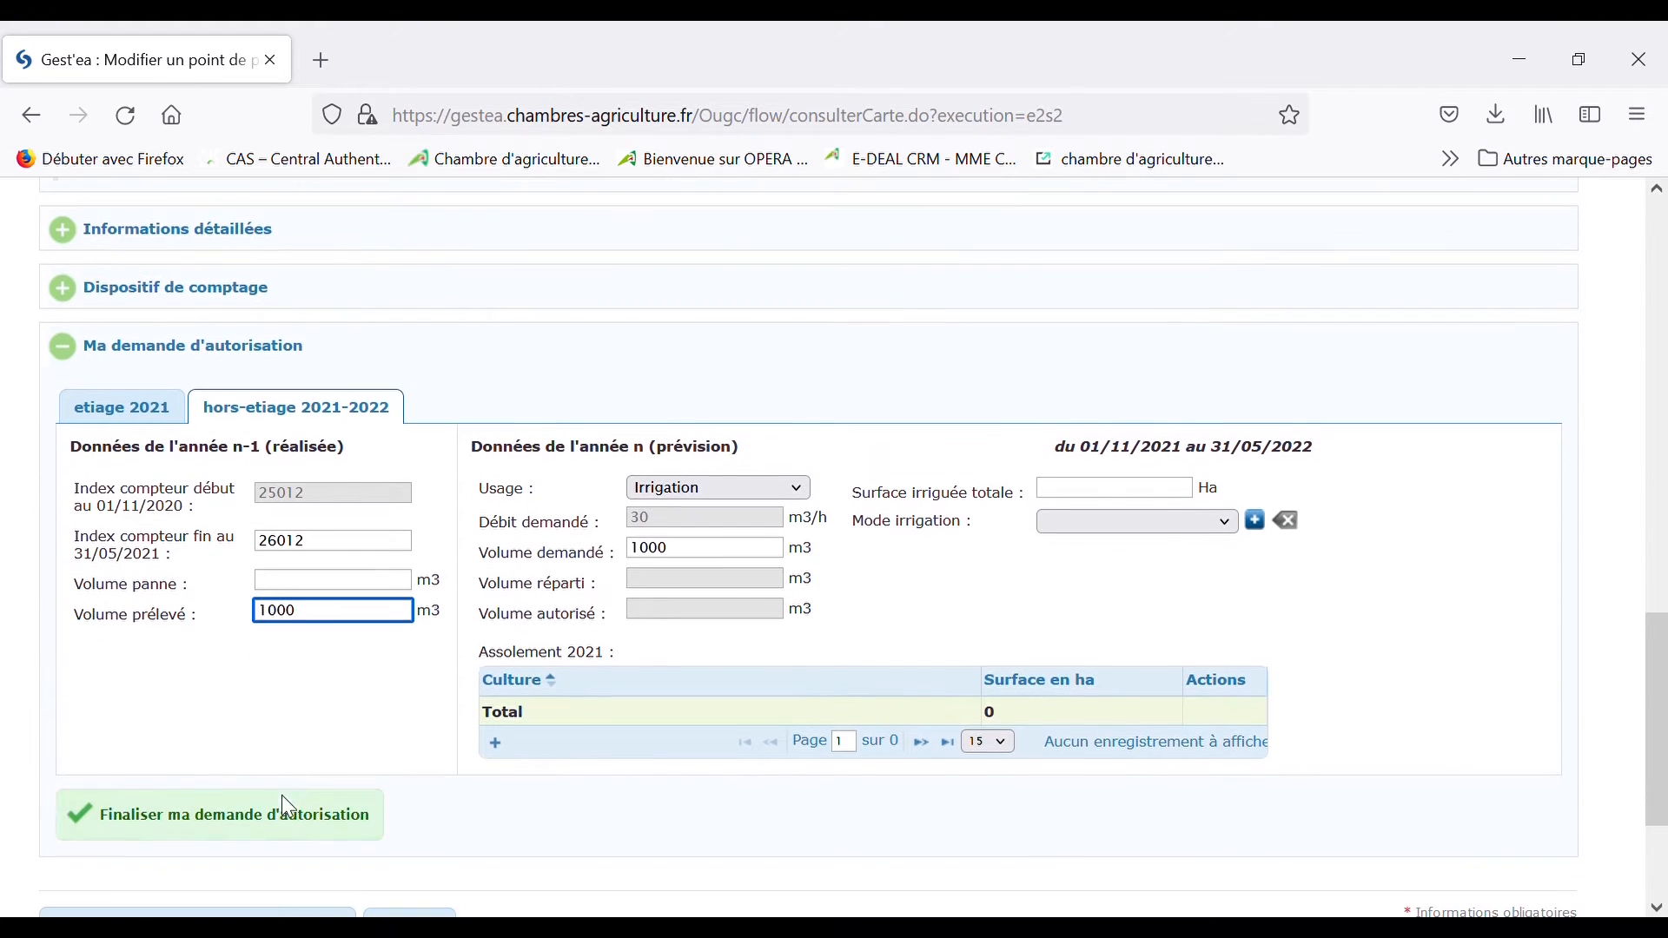
{"action": "scroll", "coordinate": [283, 805], "scroll_direction": "down", "scroll_amount": 2}
{"action": "left_click", "coordinate": [270, 815]}
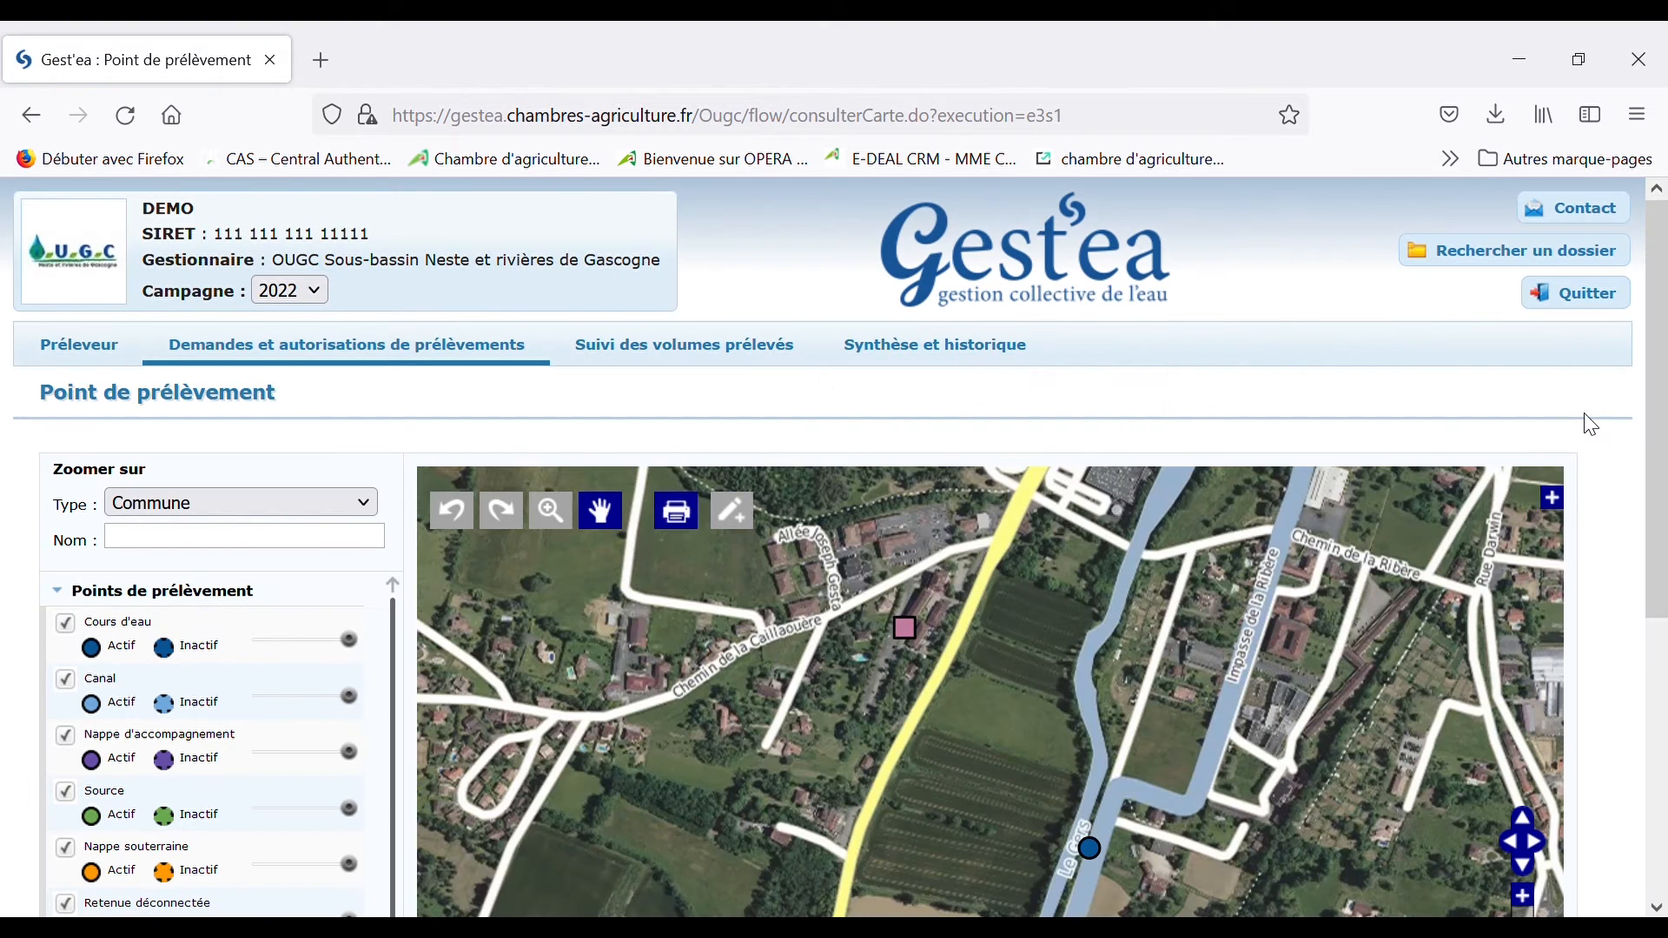
Step: Select the Retenue déconnectée point on the map and review its etiage 2022 authorisation request
{"action": "mouse_move", "coordinate": [904, 633]}
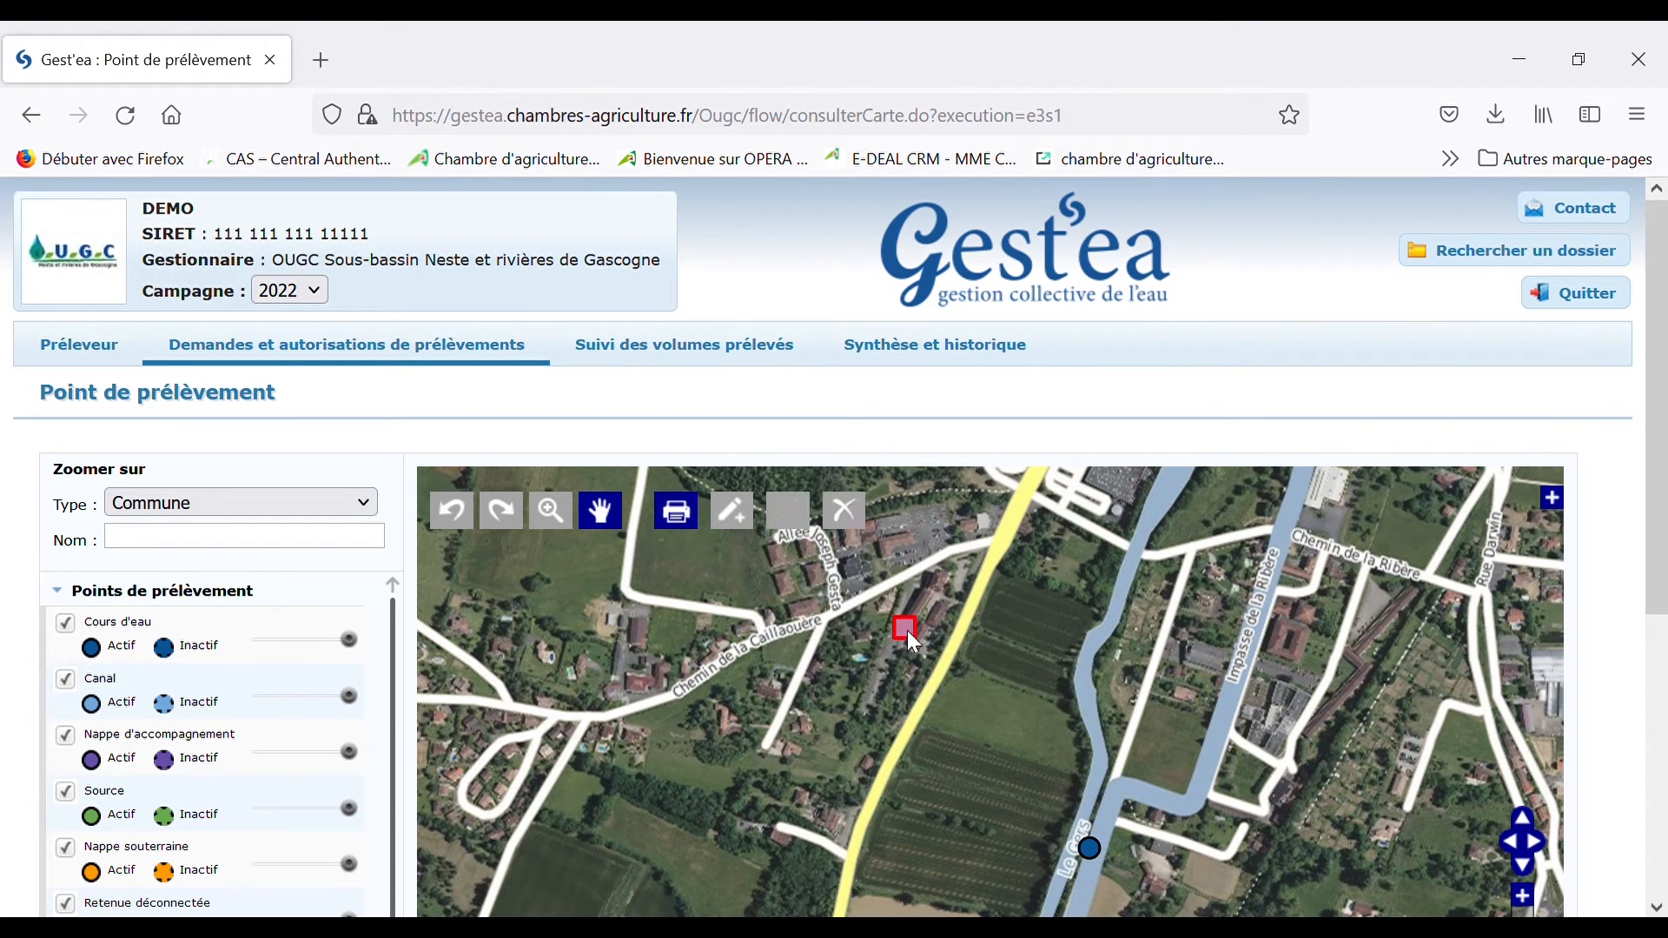
{"action": "scroll", "coordinate": [1603, 573], "scroll_direction": "down", "scroll_amount": 5}
{"action": "scroll", "coordinate": [1606, 576], "scroll_direction": "down", "scroll_amount": 1}
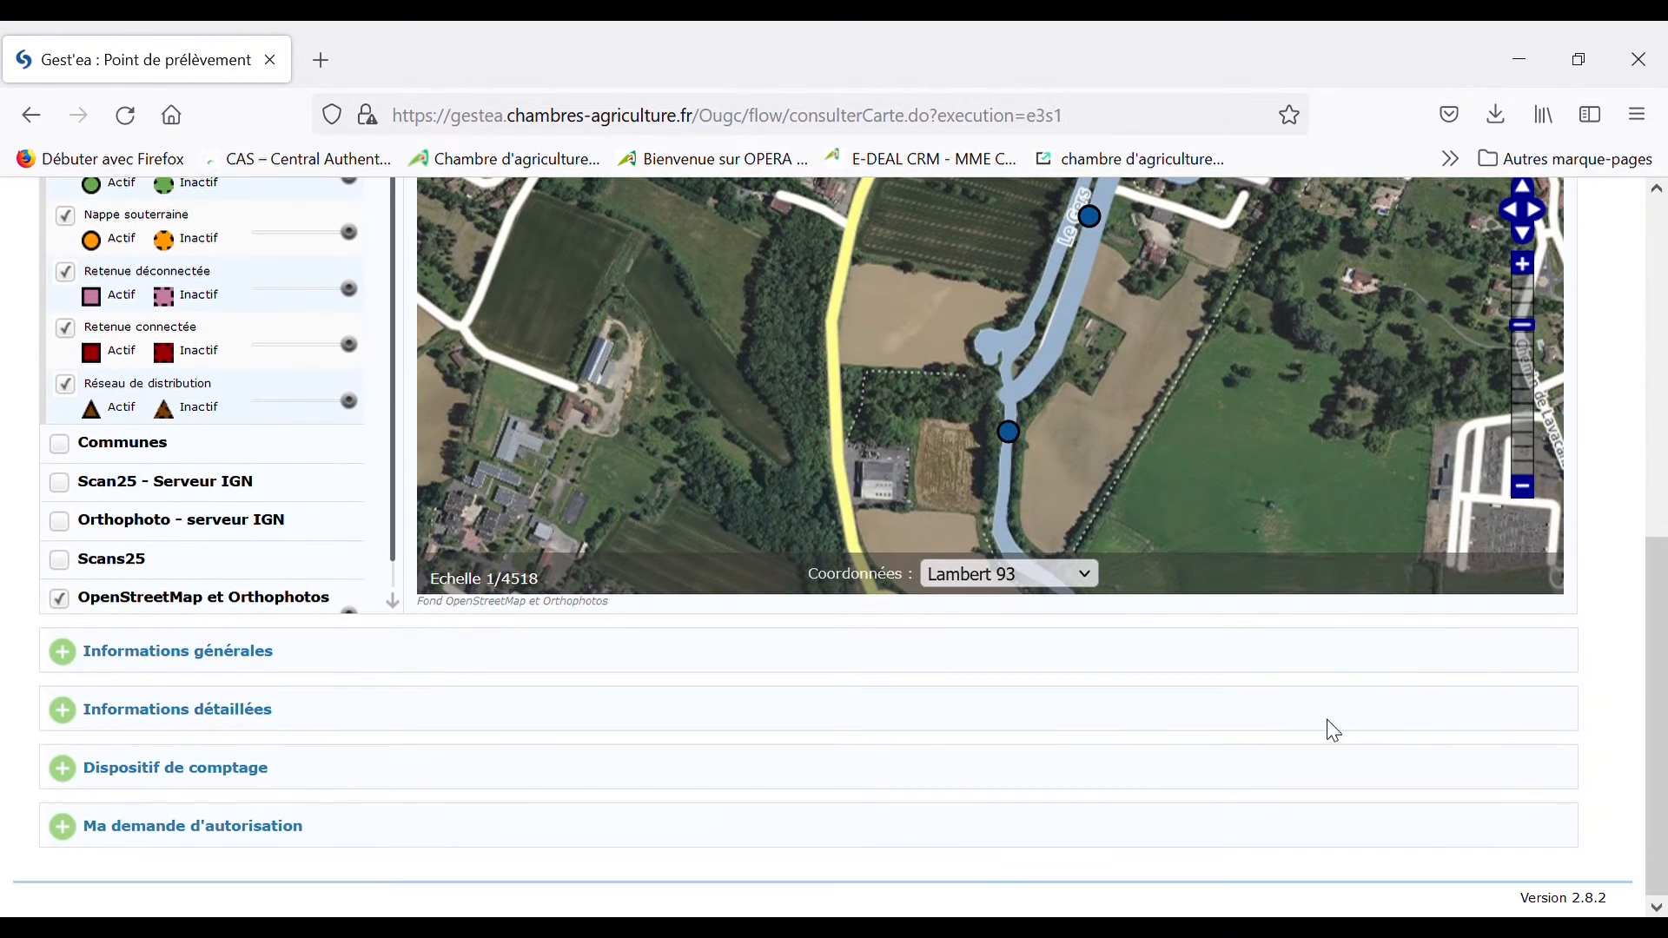
{"action": "left_click", "coordinate": [142, 829]}
{"action": "scroll", "coordinate": [226, 782], "scroll_direction": "down", "scroll_amount": 4}
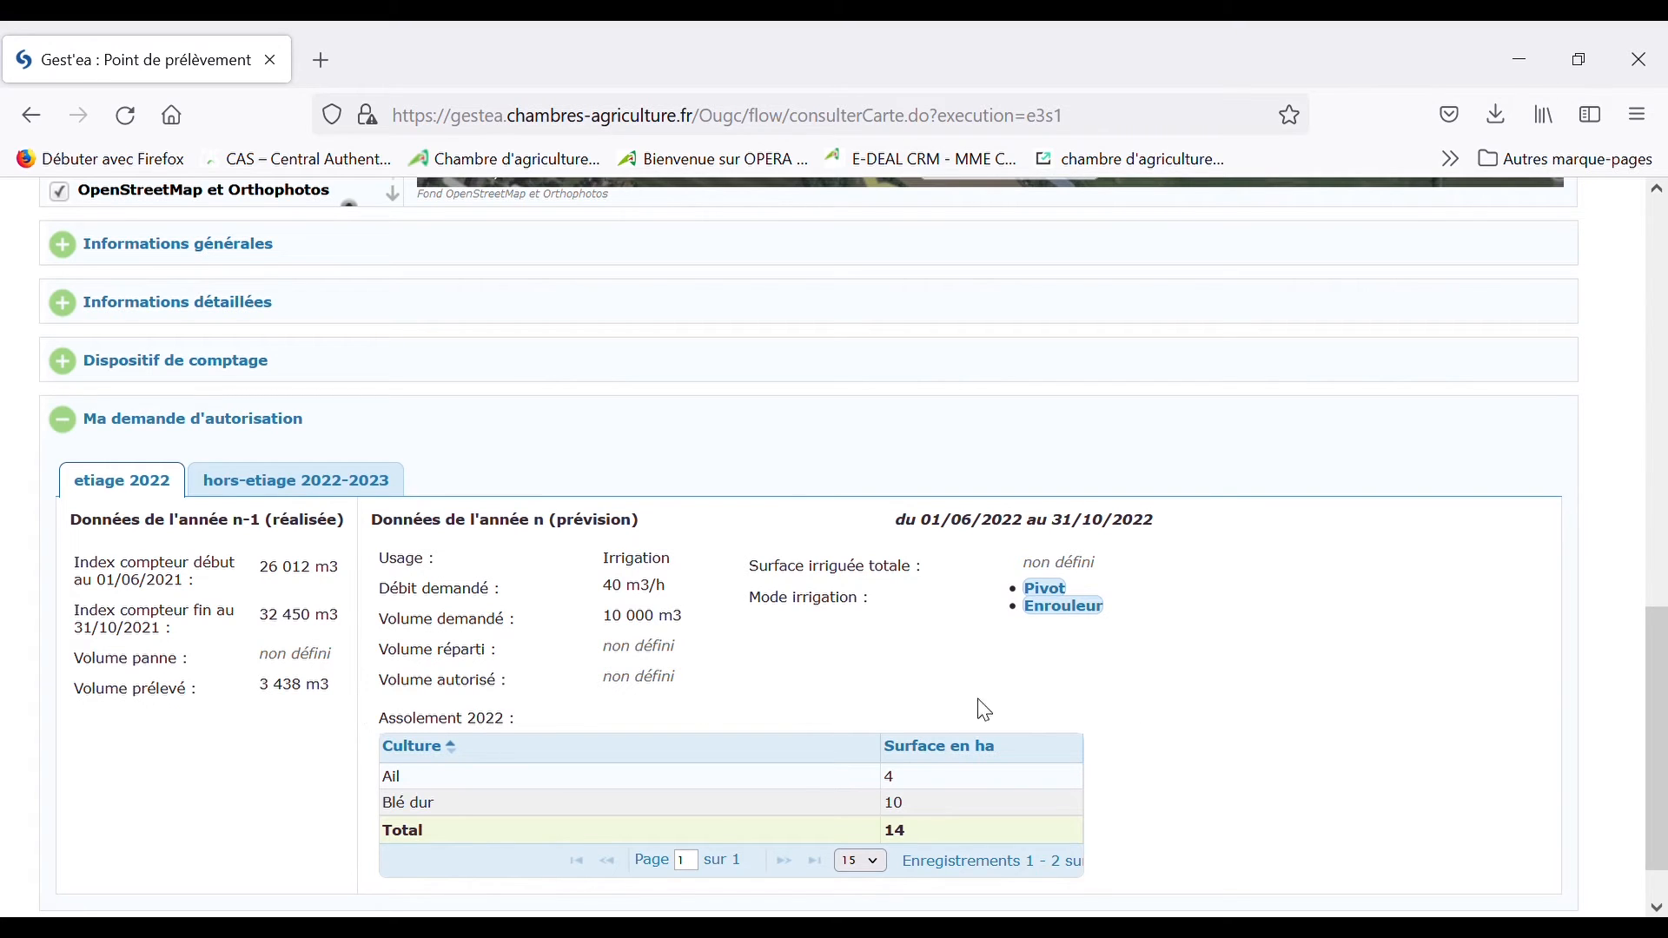
Step: Open the Retenue déconnectée point for modification in the 2022 campaign and display its etiage 2022 authorisation request
{"action": "scroll", "coordinate": [1630, 647], "scroll_direction": "up", "scroll_amount": 3}
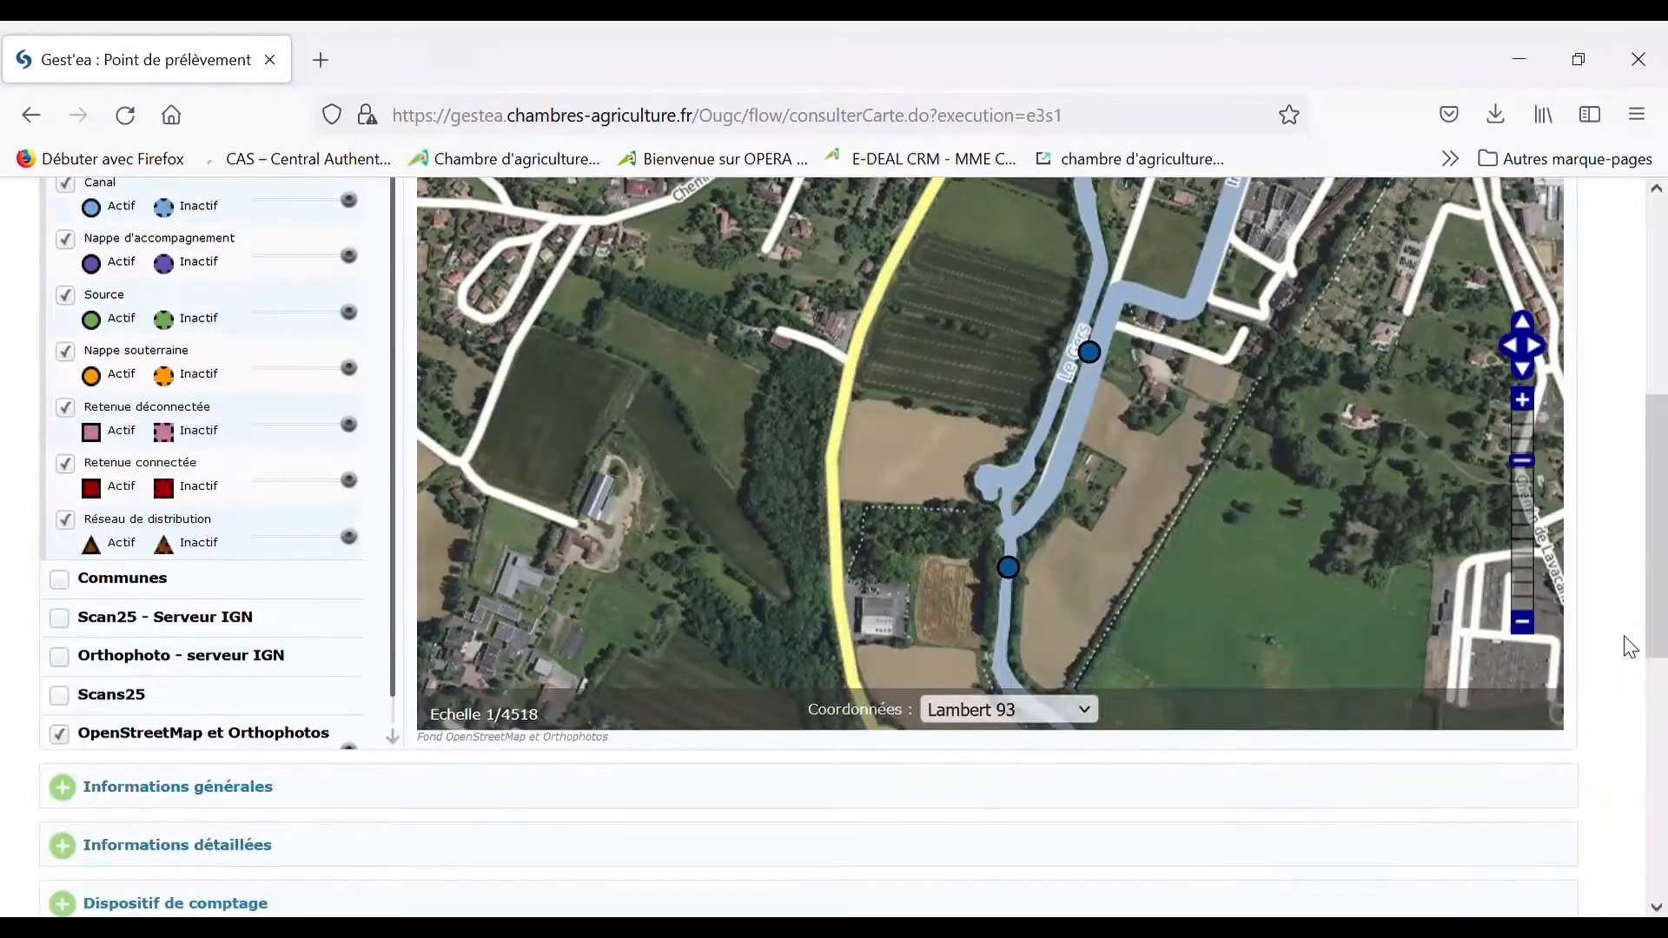
{"action": "scroll", "coordinate": [1628, 643], "scroll_direction": "up", "scroll_amount": 5}
{"action": "scroll", "coordinate": [1629, 648], "scroll_direction": "up", "scroll_amount": 2}
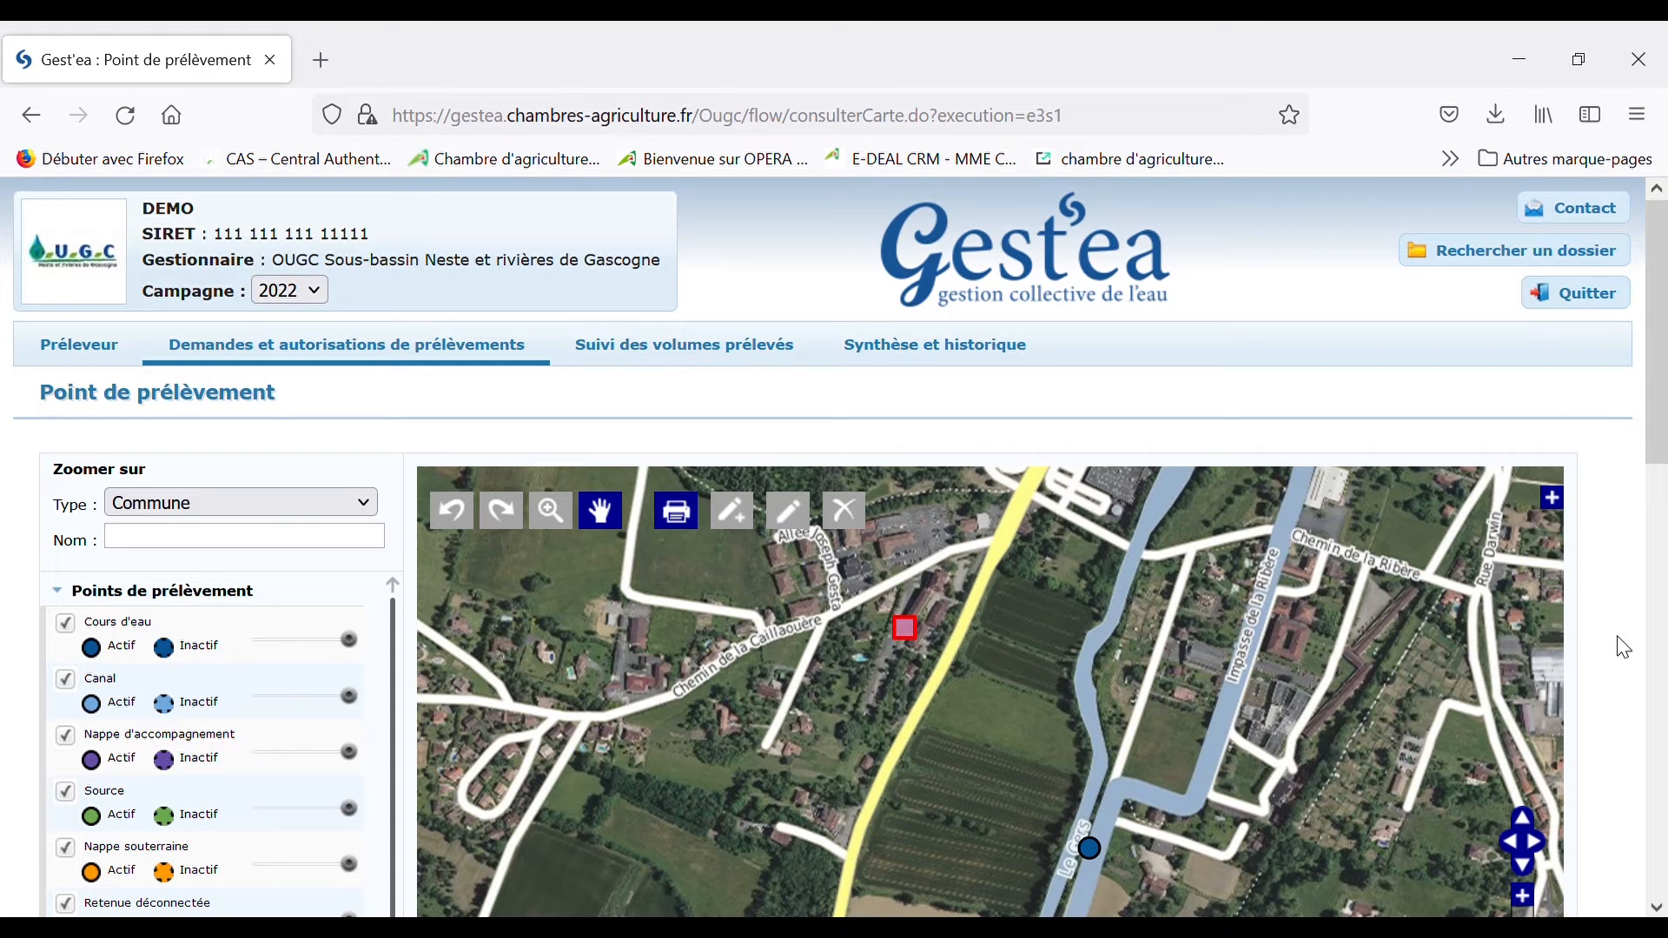
{"action": "left_click", "coordinate": [788, 514]}
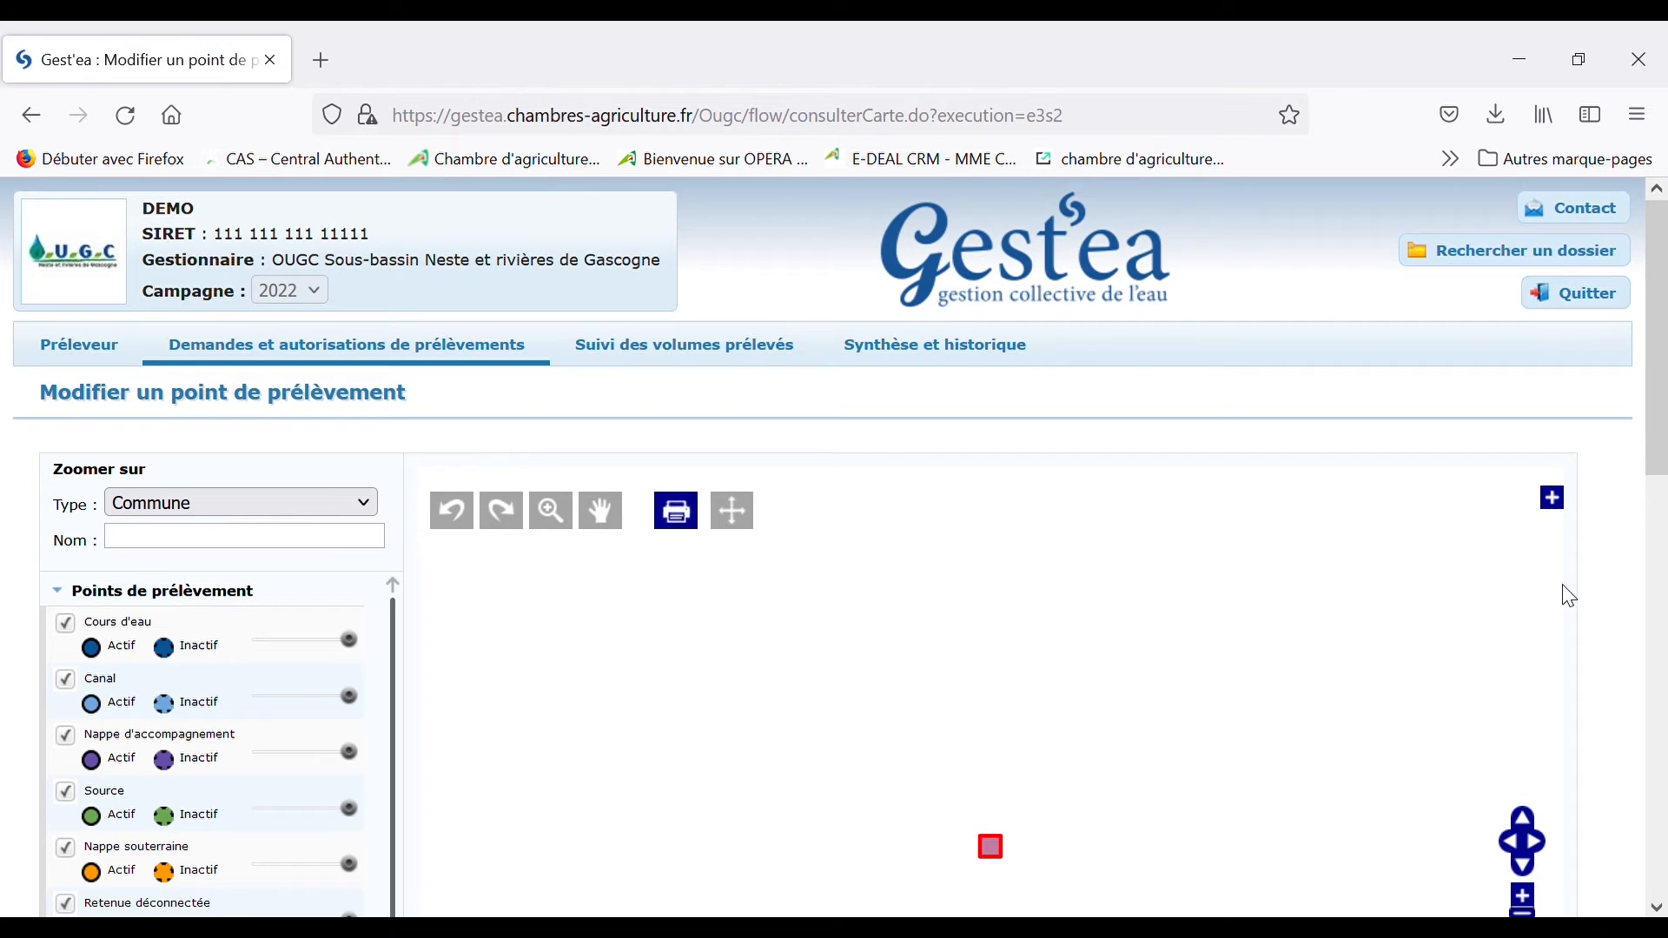
{"action": "scroll", "coordinate": [1556, 596], "scroll_direction": "down", "scroll_amount": 10}
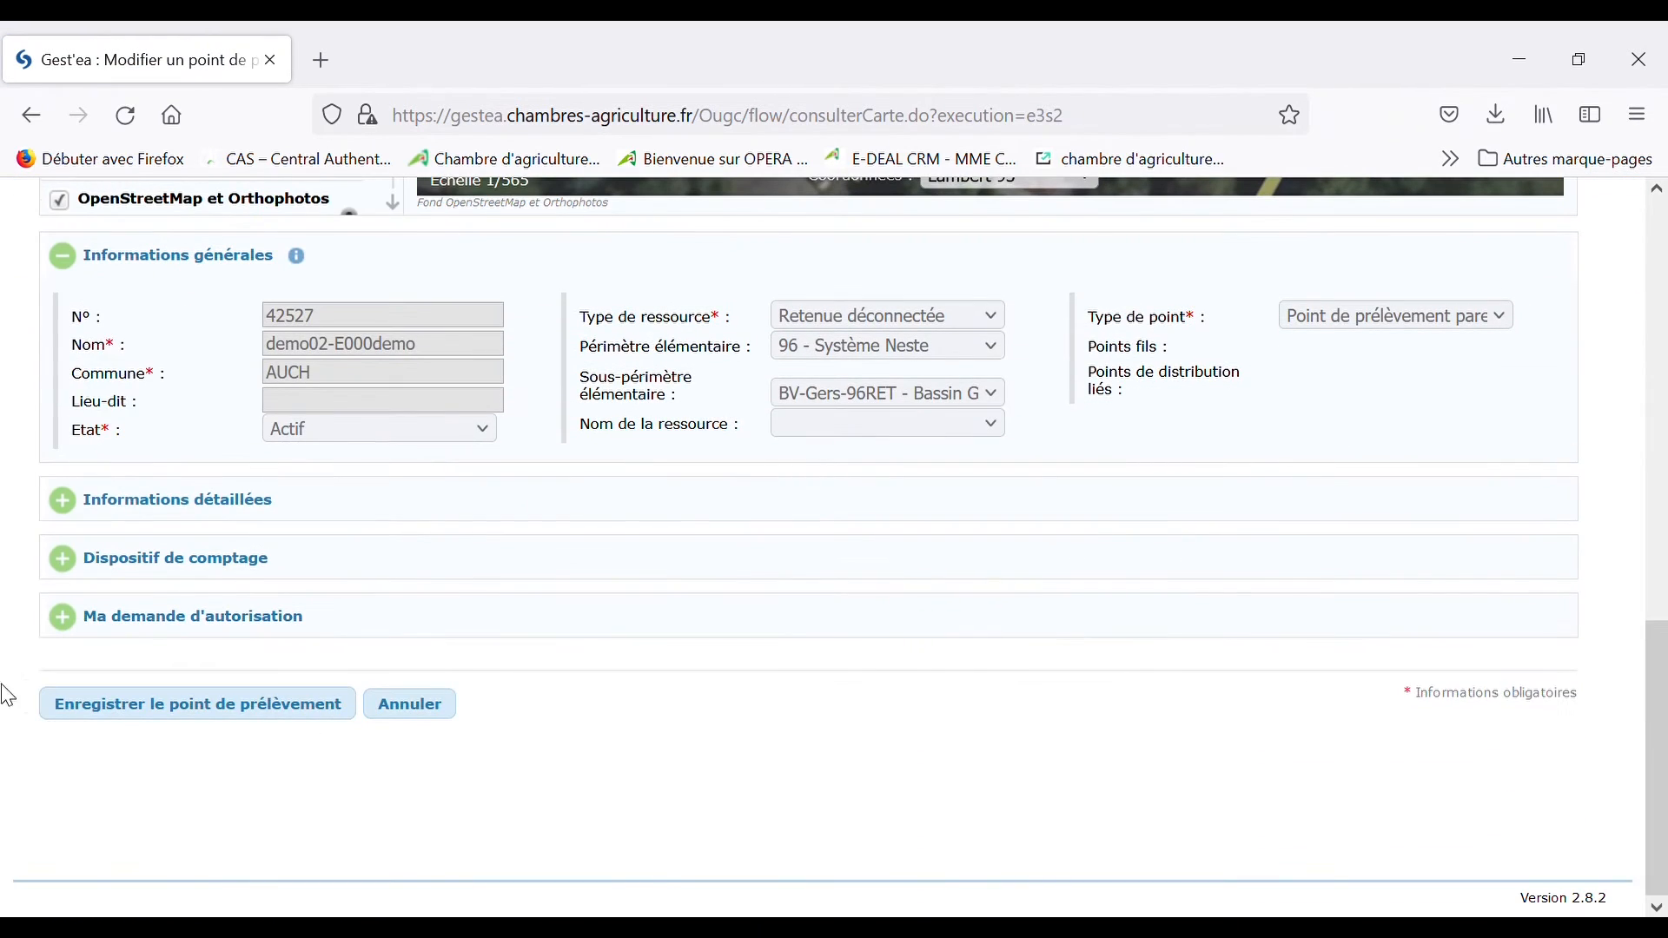
{"action": "left_click", "coordinate": [81, 628]}
{"action": "scroll", "coordinate": [91, 636], "scroll_direction": "down", "scroll_amount": 3}
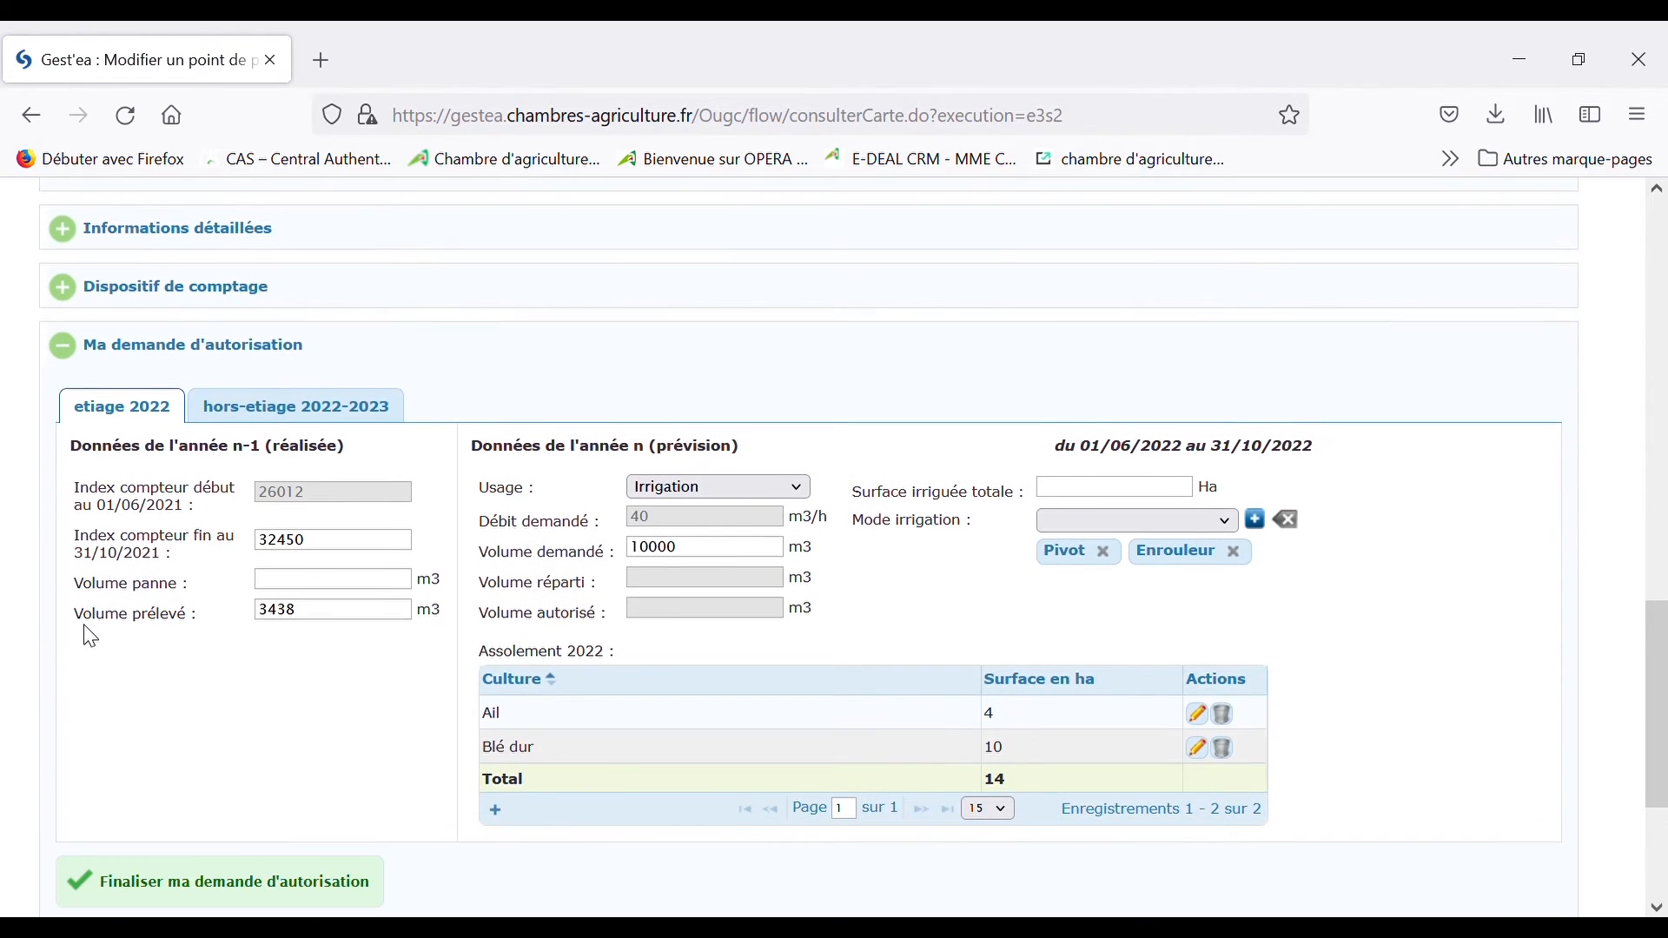
Step: Finalise the 2022 authorisation request and validate the dossier
{"action": "scroll", "coordinate": [90, 637], "scroll_direction": "down", "scroll_amount": 2}
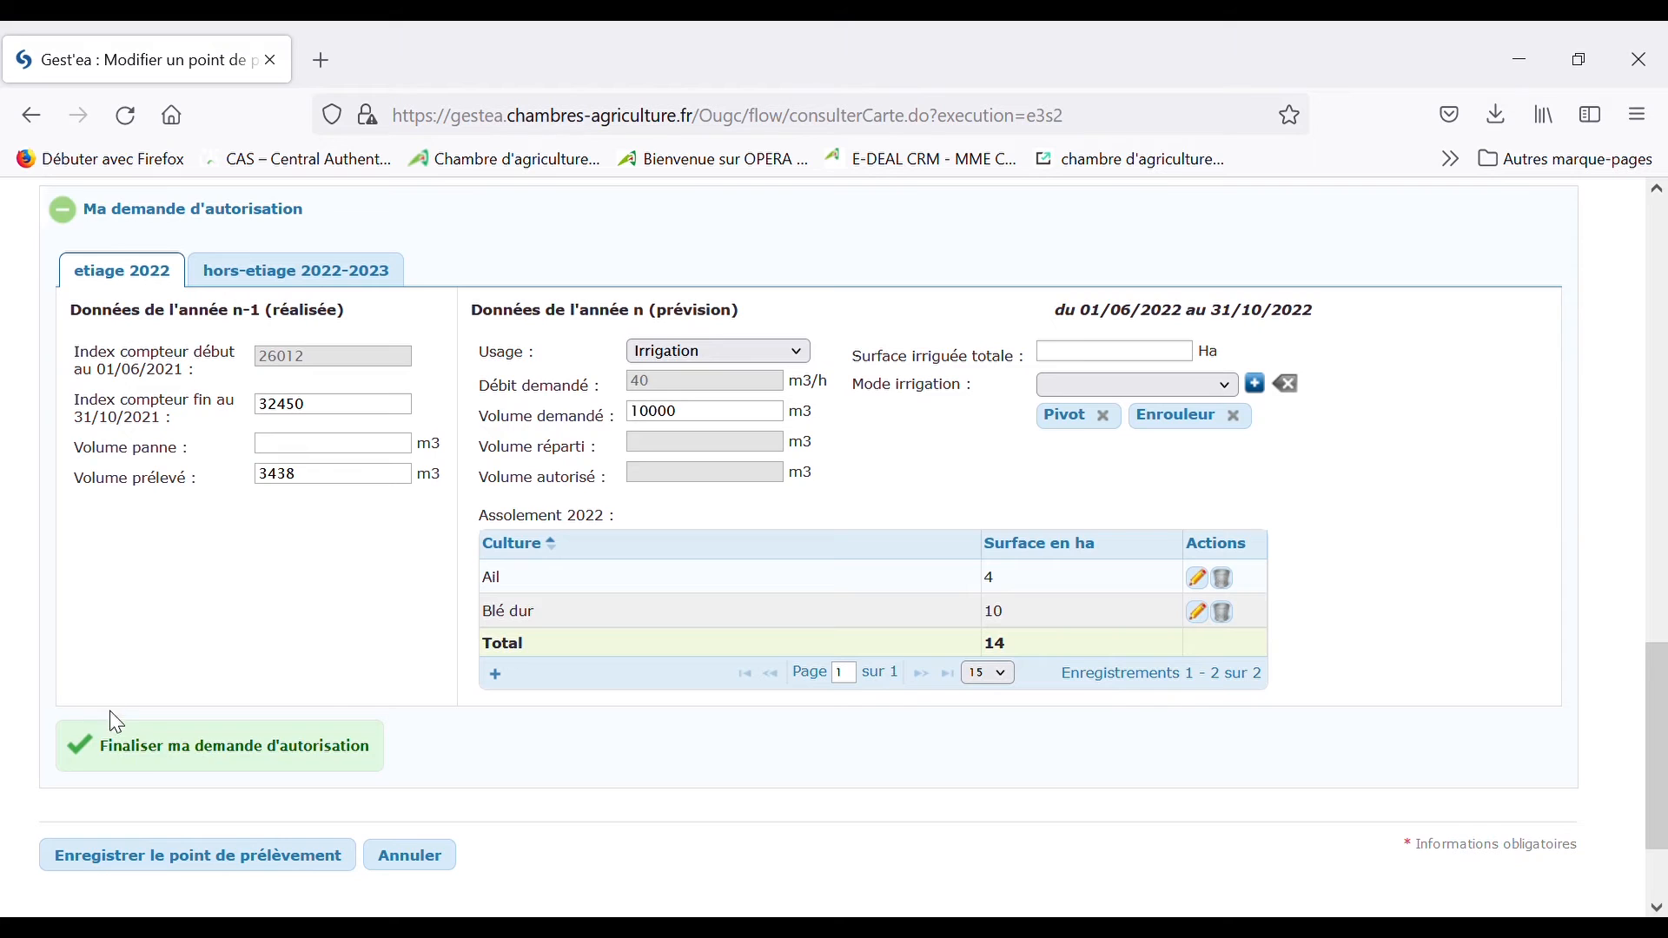
{"action": "left_click", "coordinate": [165, 762]}
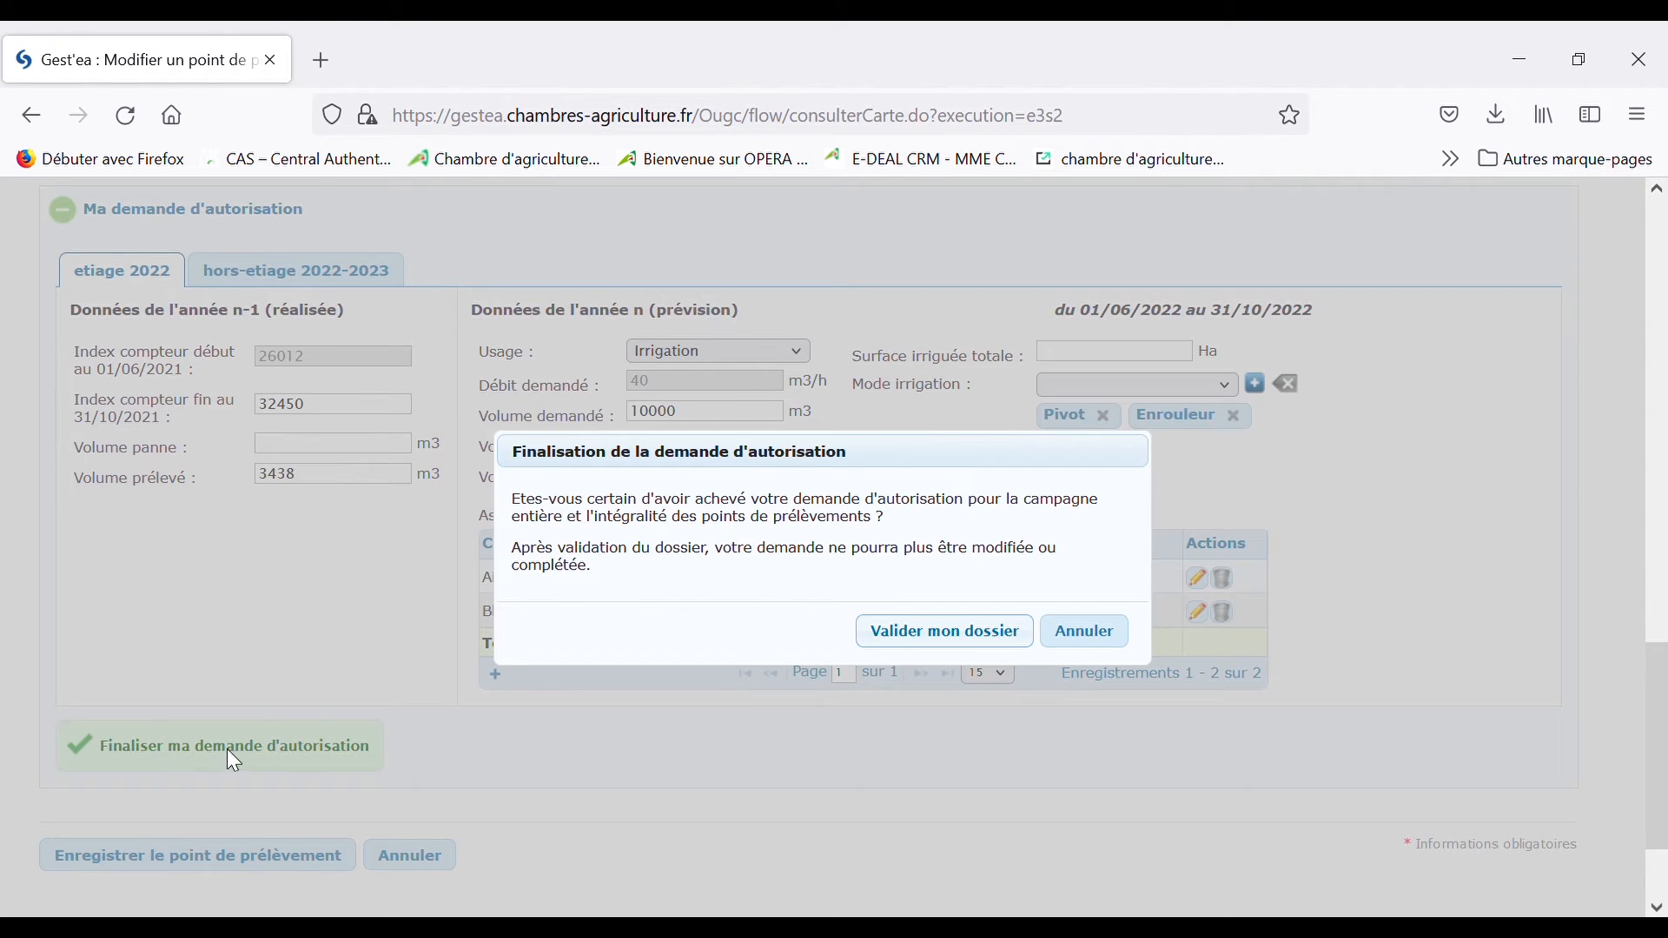
{"action": "left_click", "coordinate": [950, 640]}
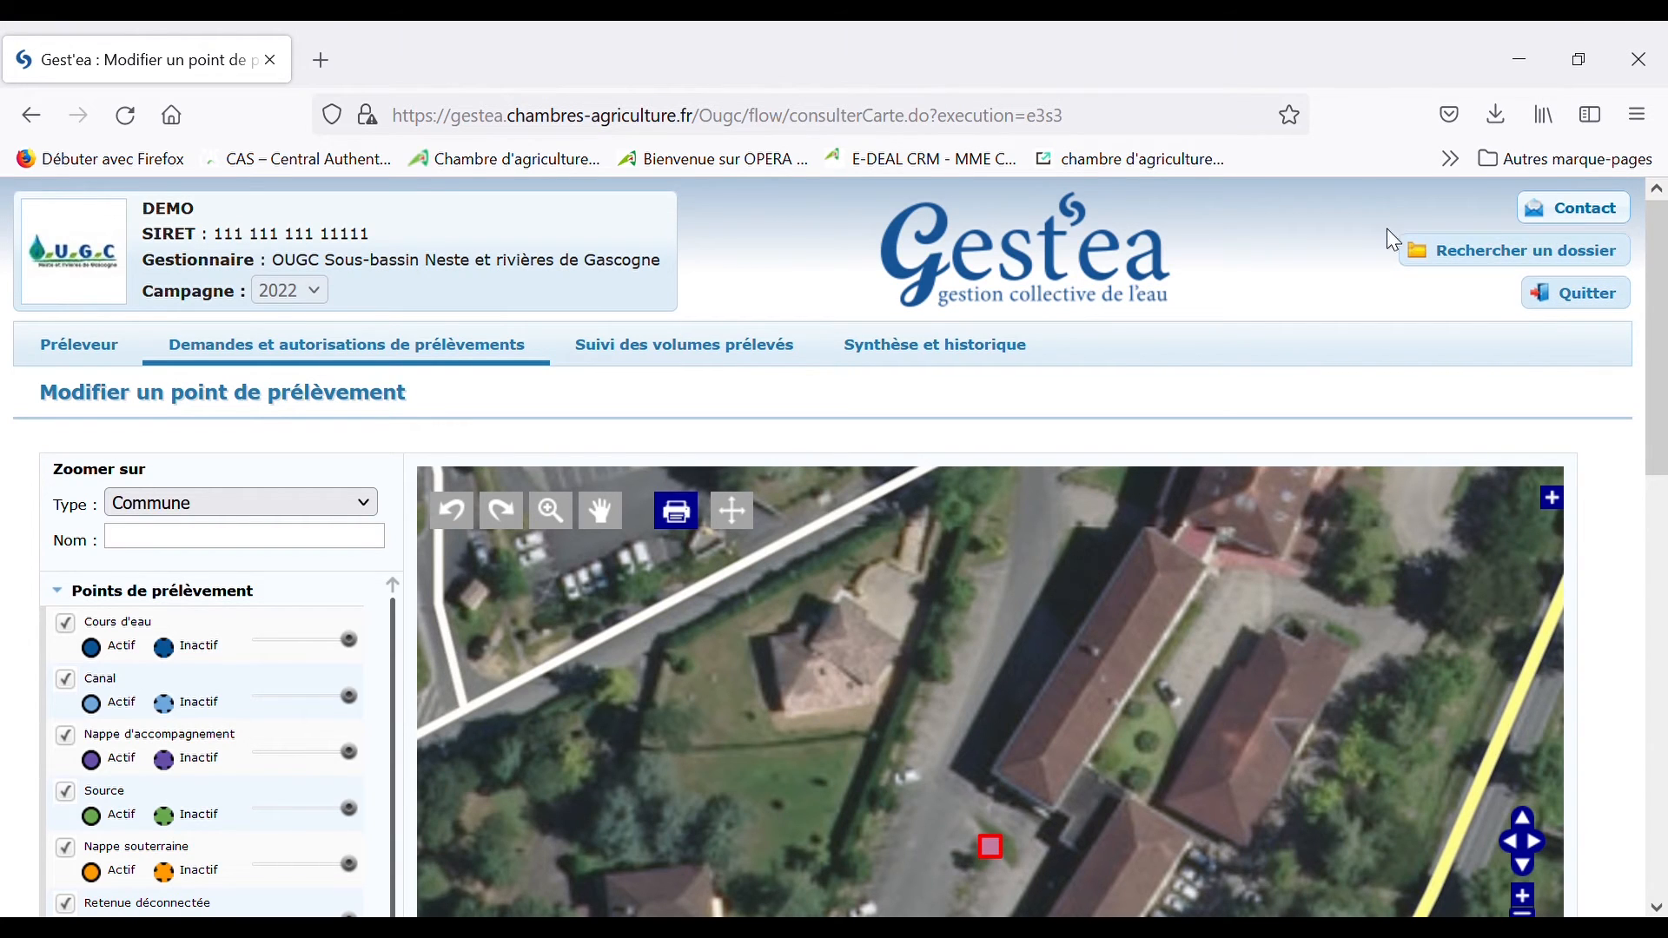
{"action": "left_click_drag", "start_coordinate": [1456, 217], "coordinate": [1248, 216]}
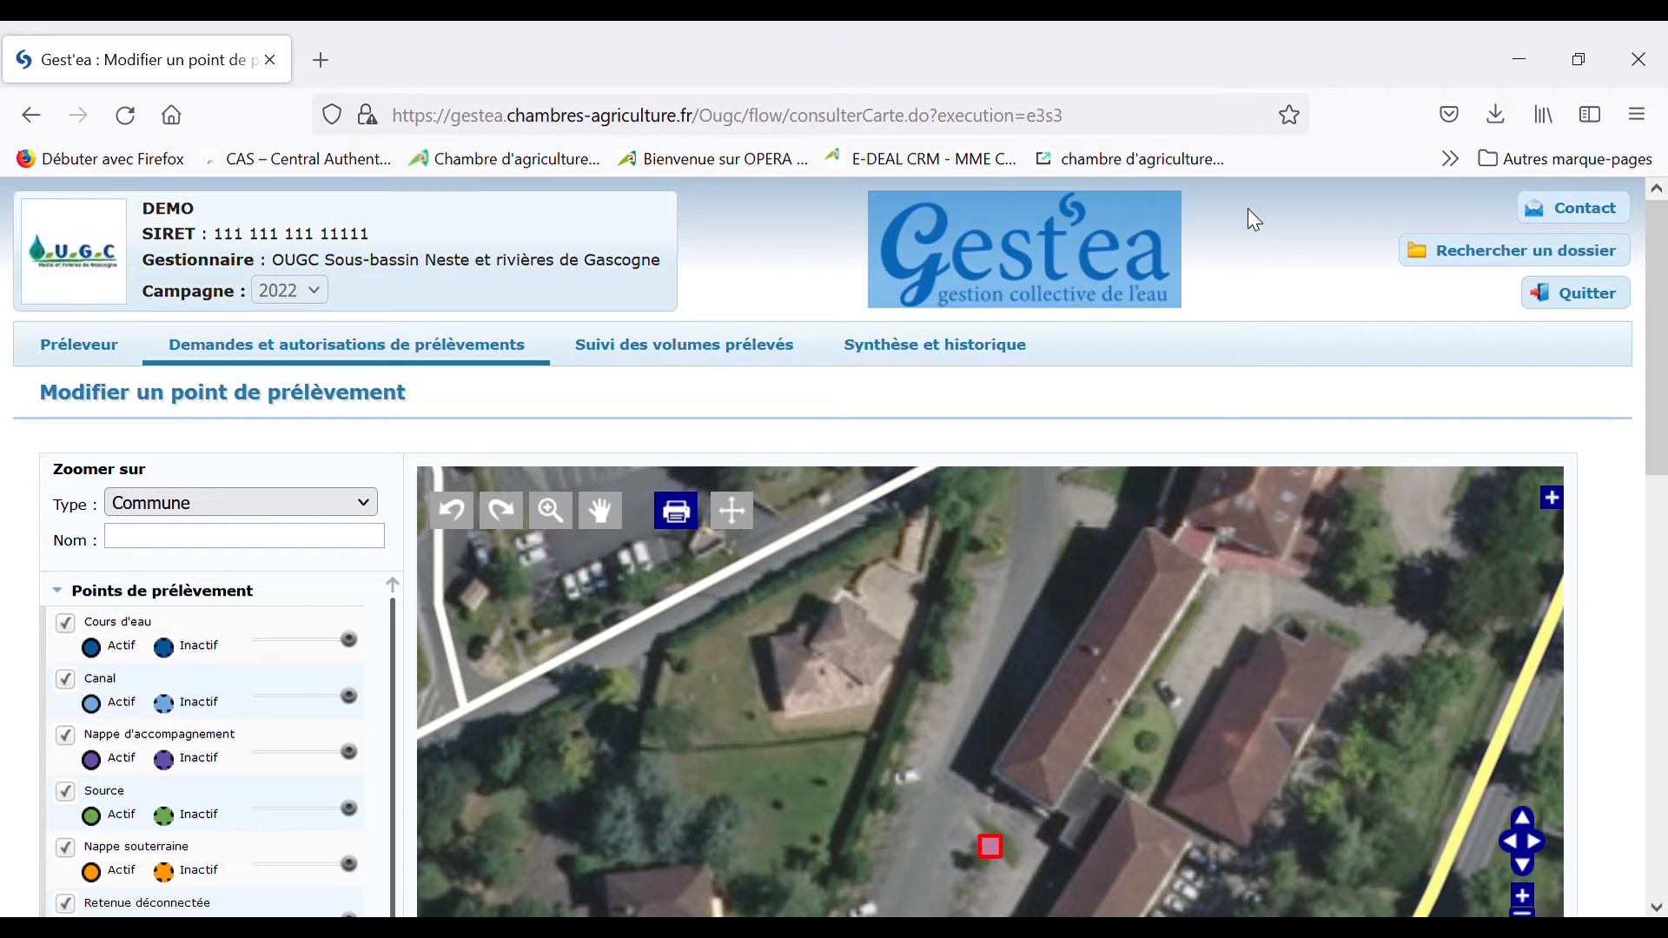
{"action": "left_click", "coordinate": [1356, 308]}
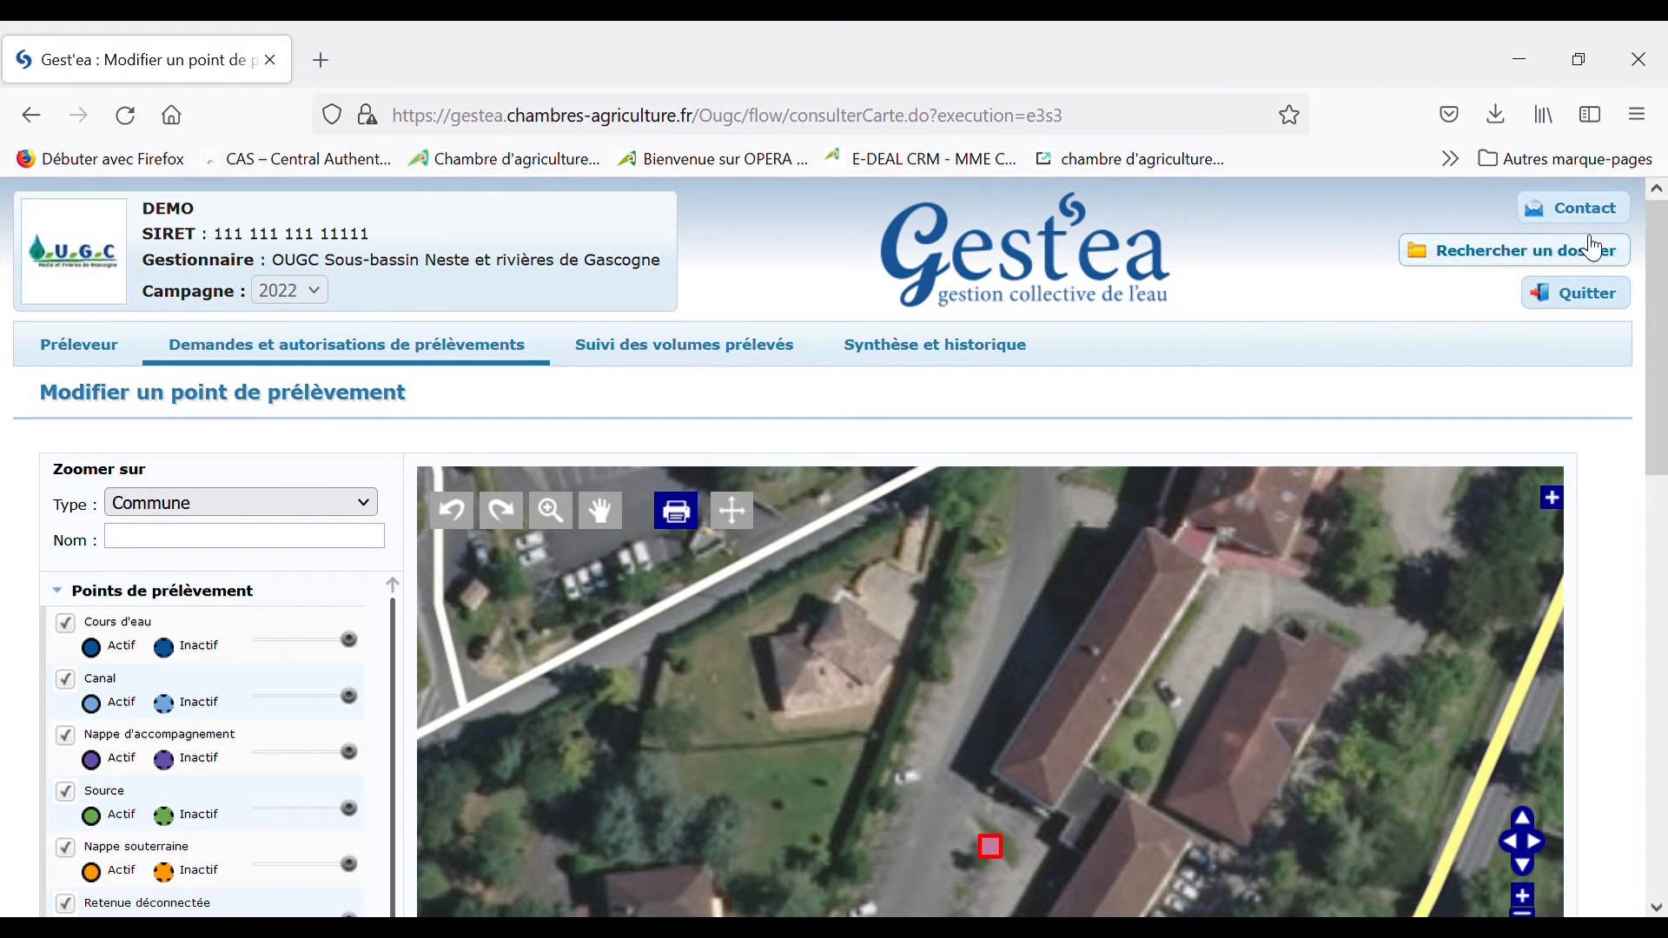
Step: Open the contact form, set its subject to Autres demandes, and close it without sending a message
{"action": "left_click", "coordinate": [1563, 222]}
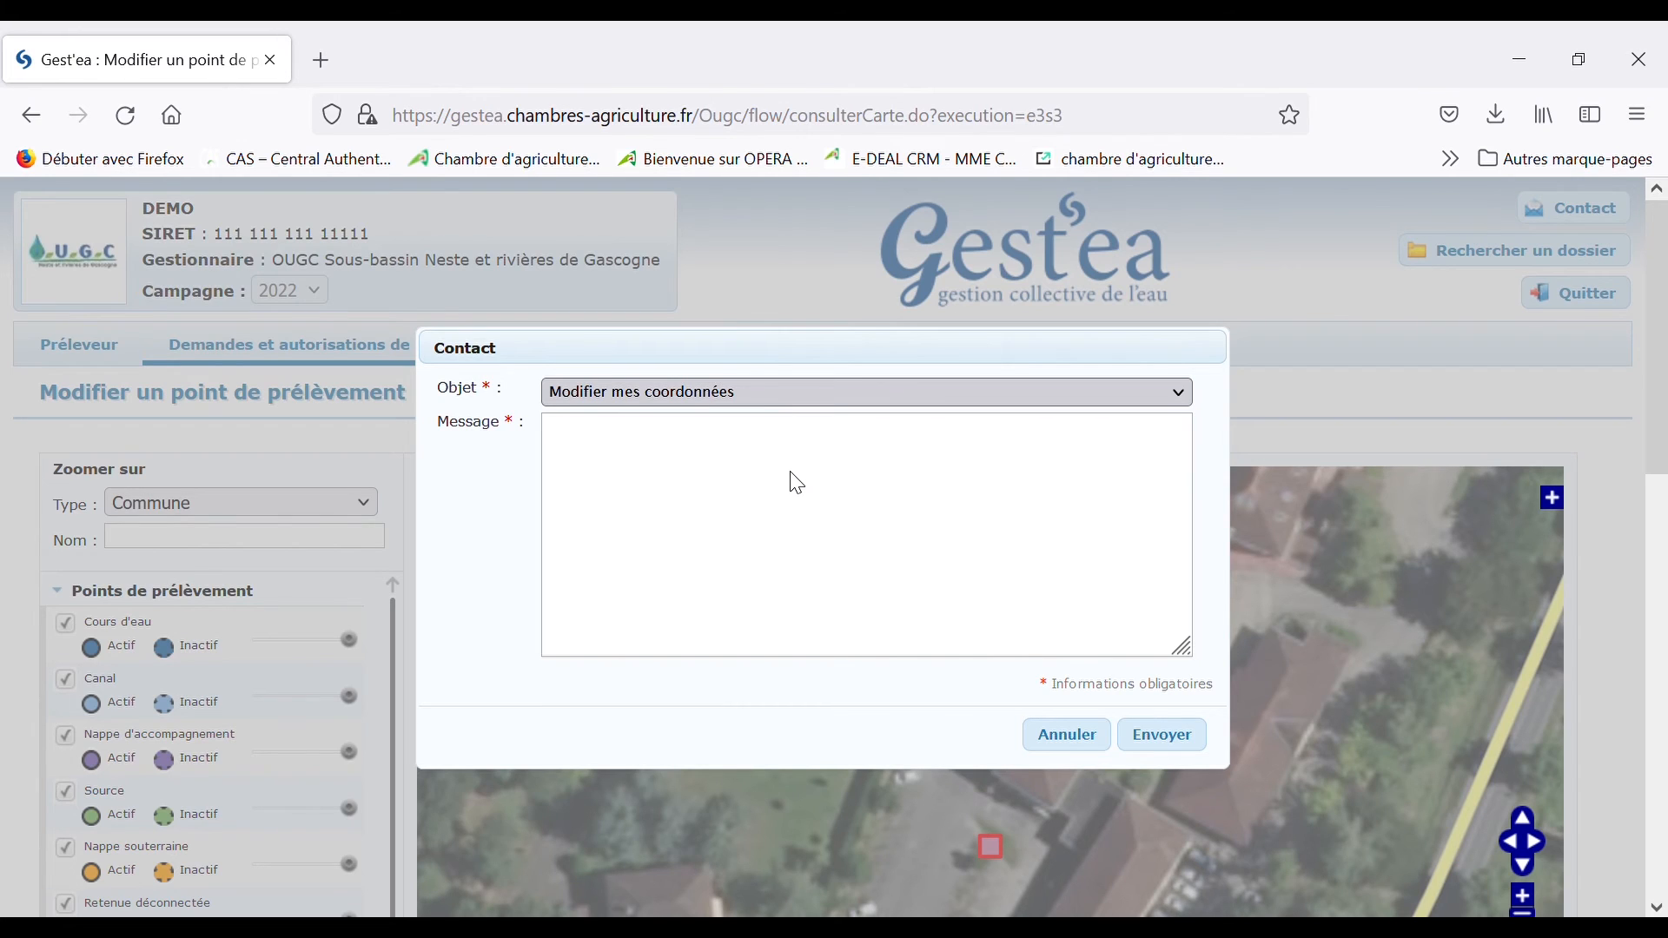
{"action": "key", "text": "Down"}
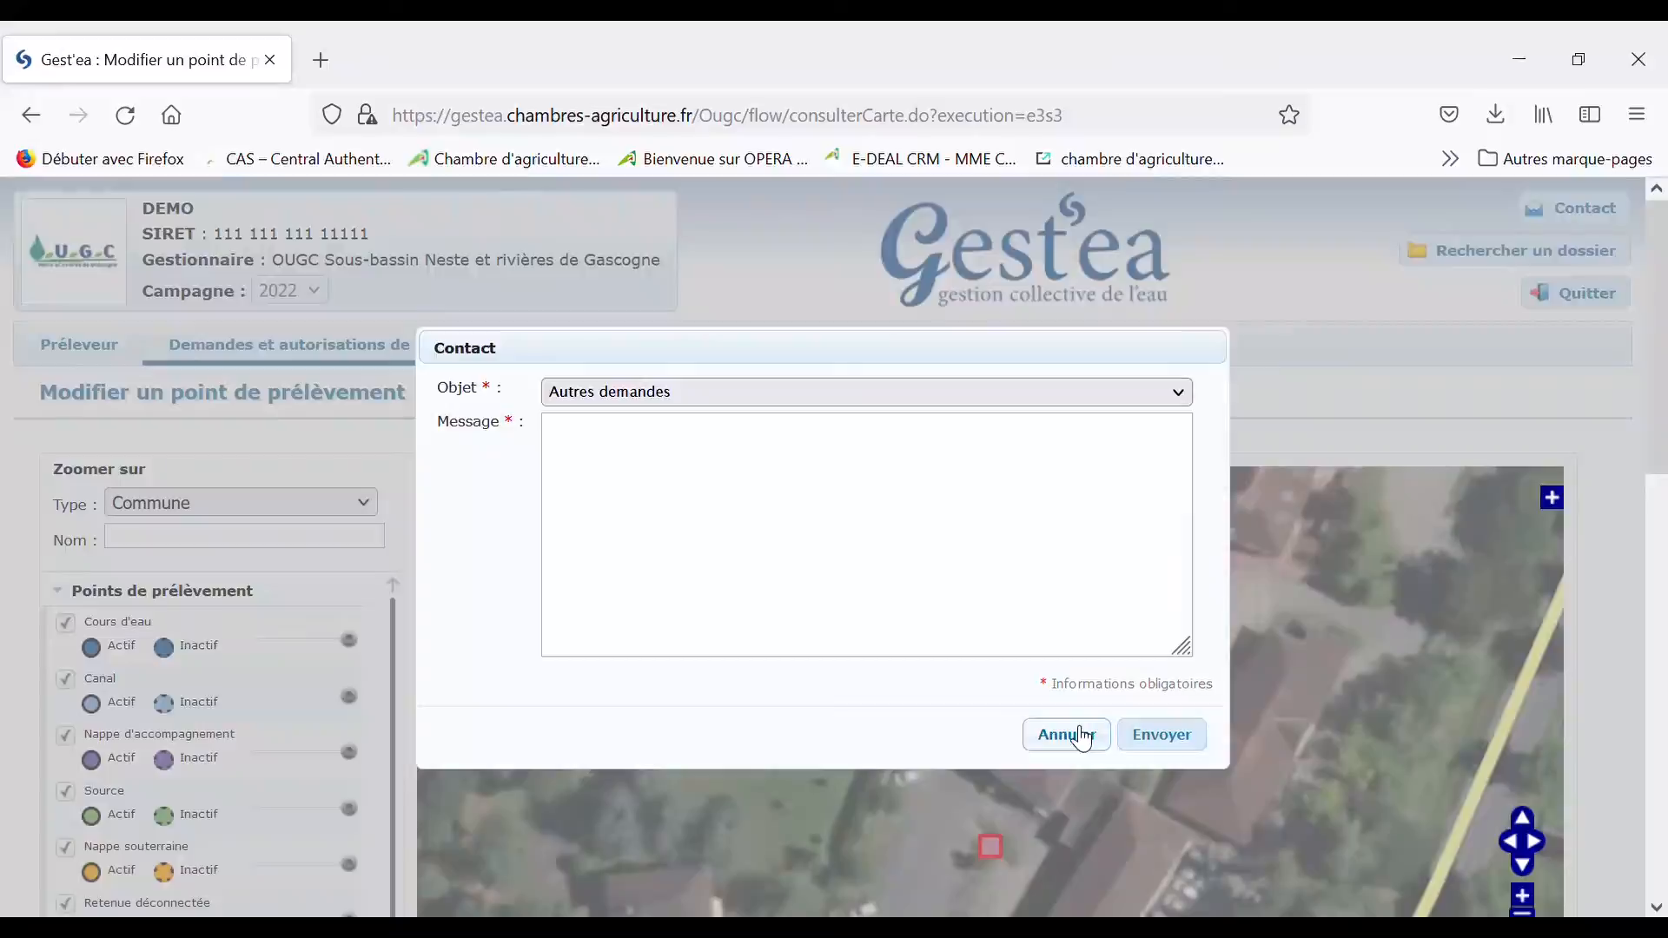
{"action": "left_click", "coordinate": [1079, 736]}
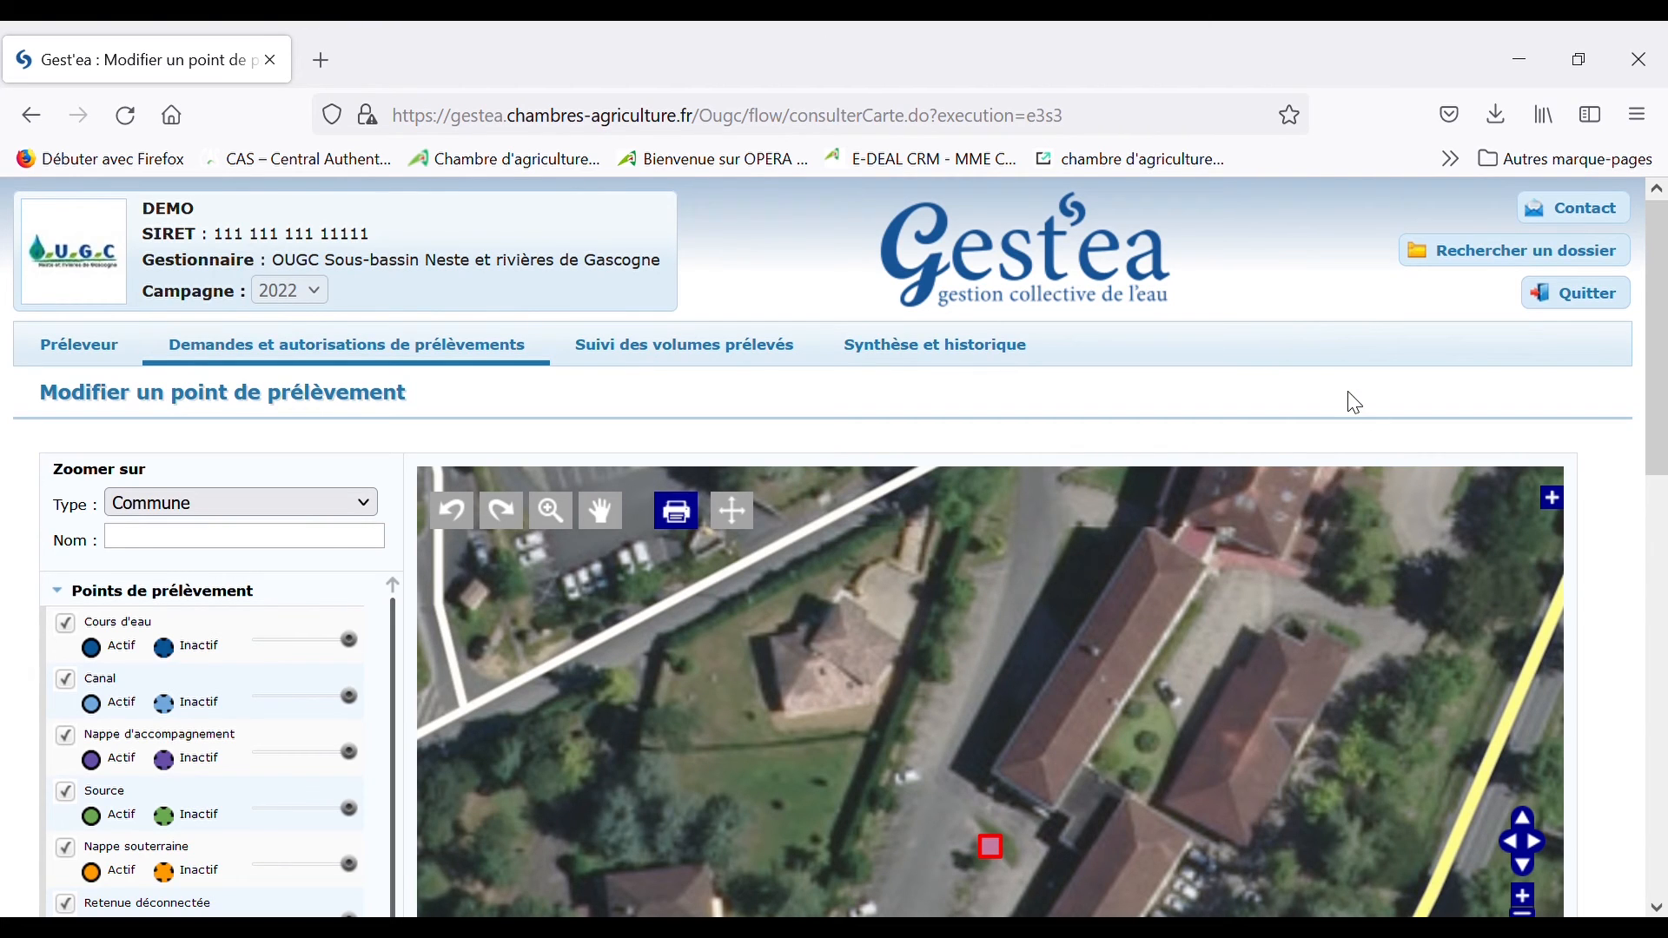
Step: Search for dossiers under OUGC Sous-bassin Neste et rivières de Gascogne without extra criteria and examine the list of withdrawers
{"action": "left_click", "coordinate": [1474, 274]}
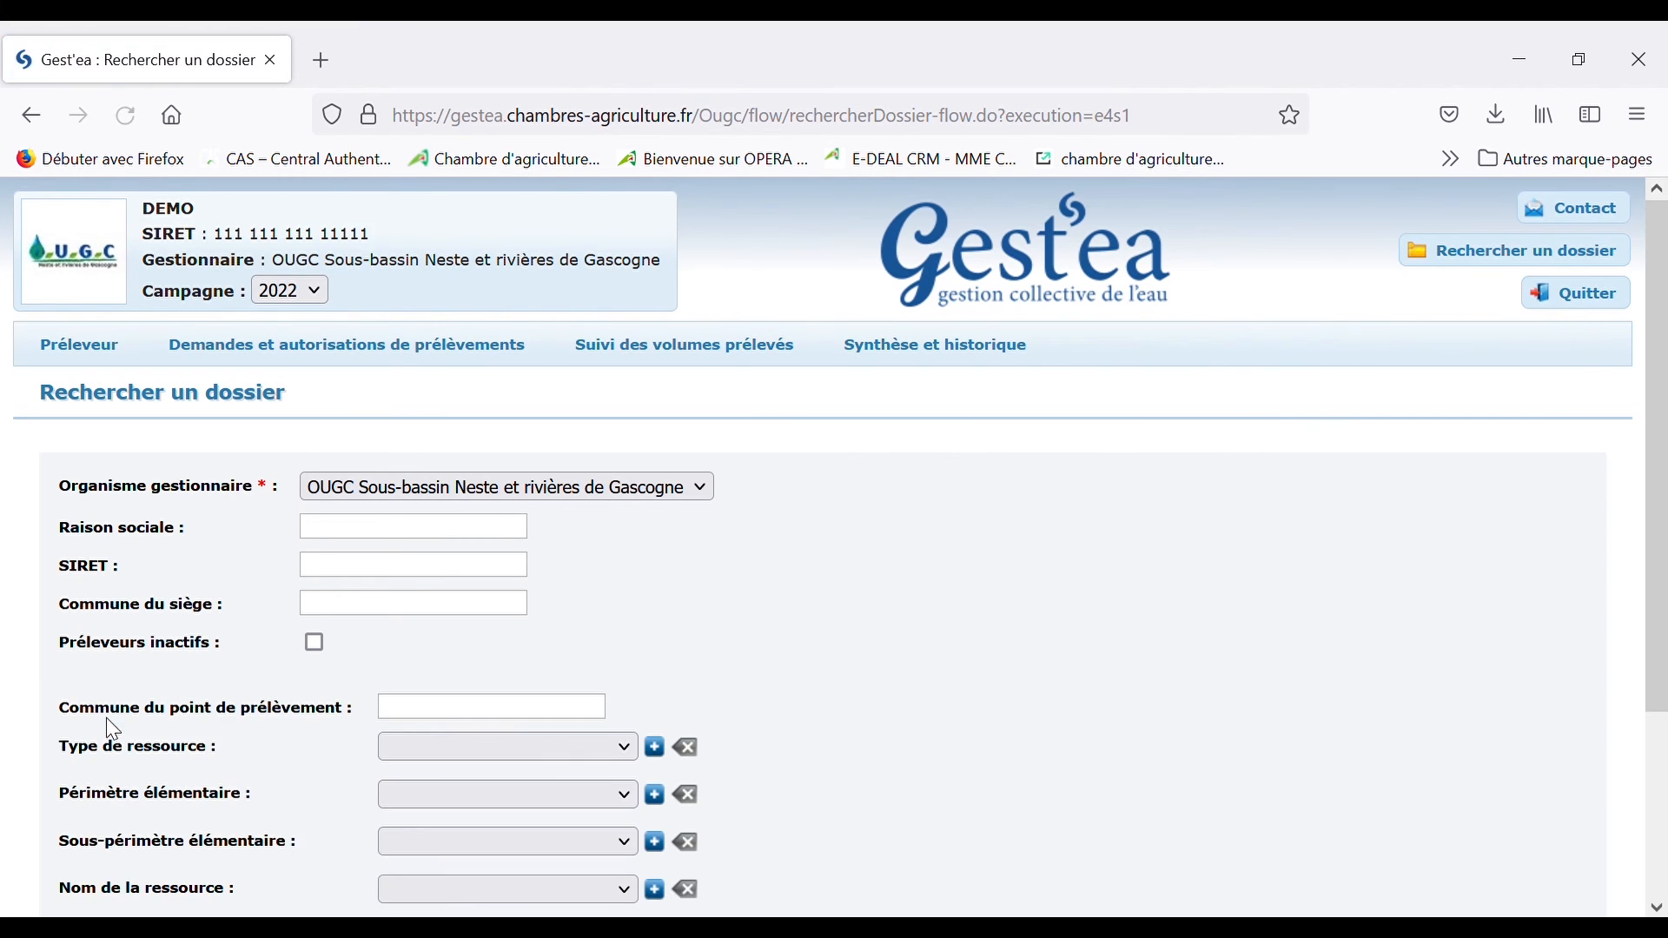
{"action": "scroll", "coordinate": [212, 682], "scroll_direction": "down", "scroll_amount": 3}
{"action": "left_click", "coordinate": [131, 826]}
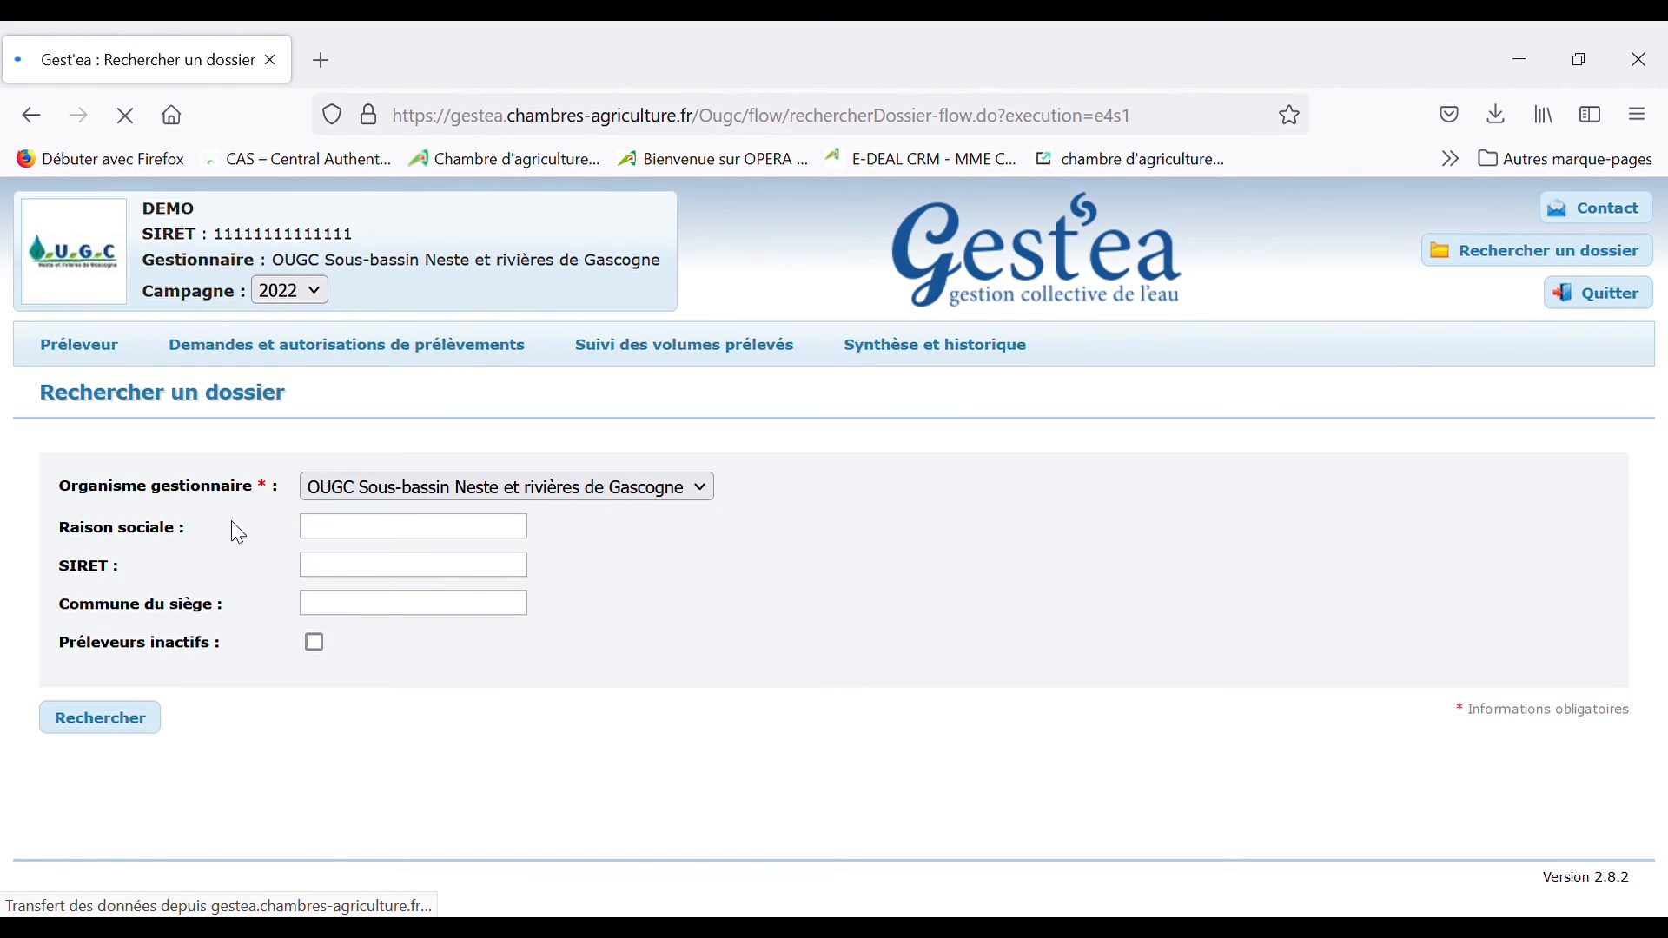
{"action": "scroll", "coordinate": [239, 534], "scroll_direction": "down", "scroll_amount": 5}
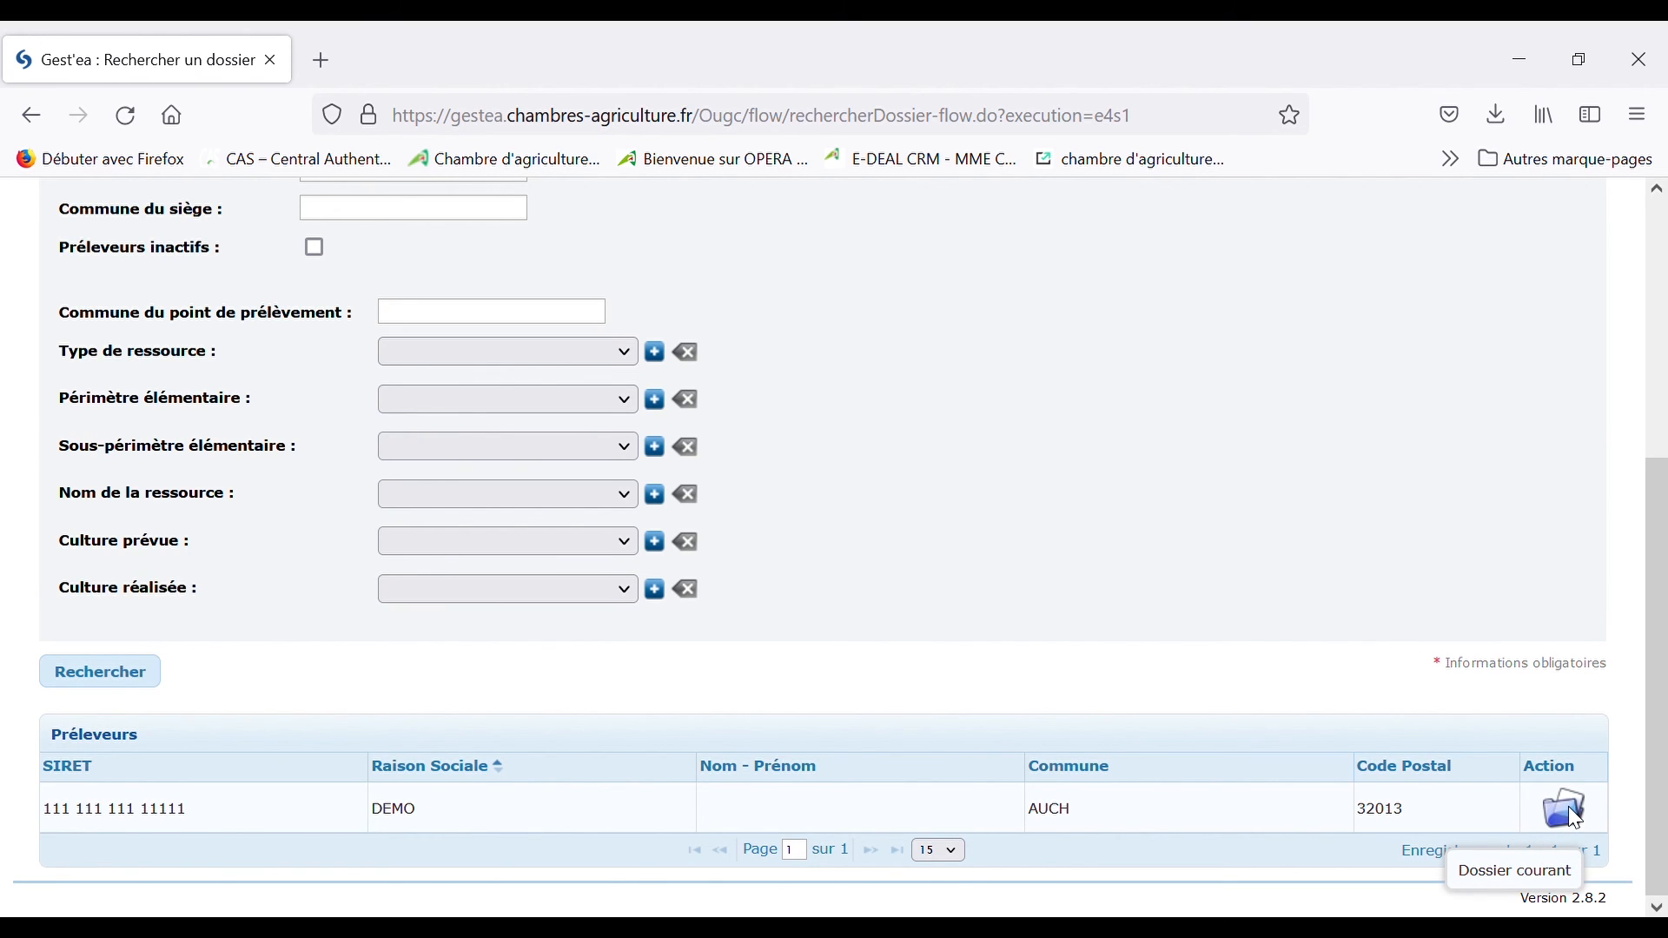
{"action": "scroll", "coordinate": [1326, 695], "scroll_direction": "up", "scroll_amount": 3}
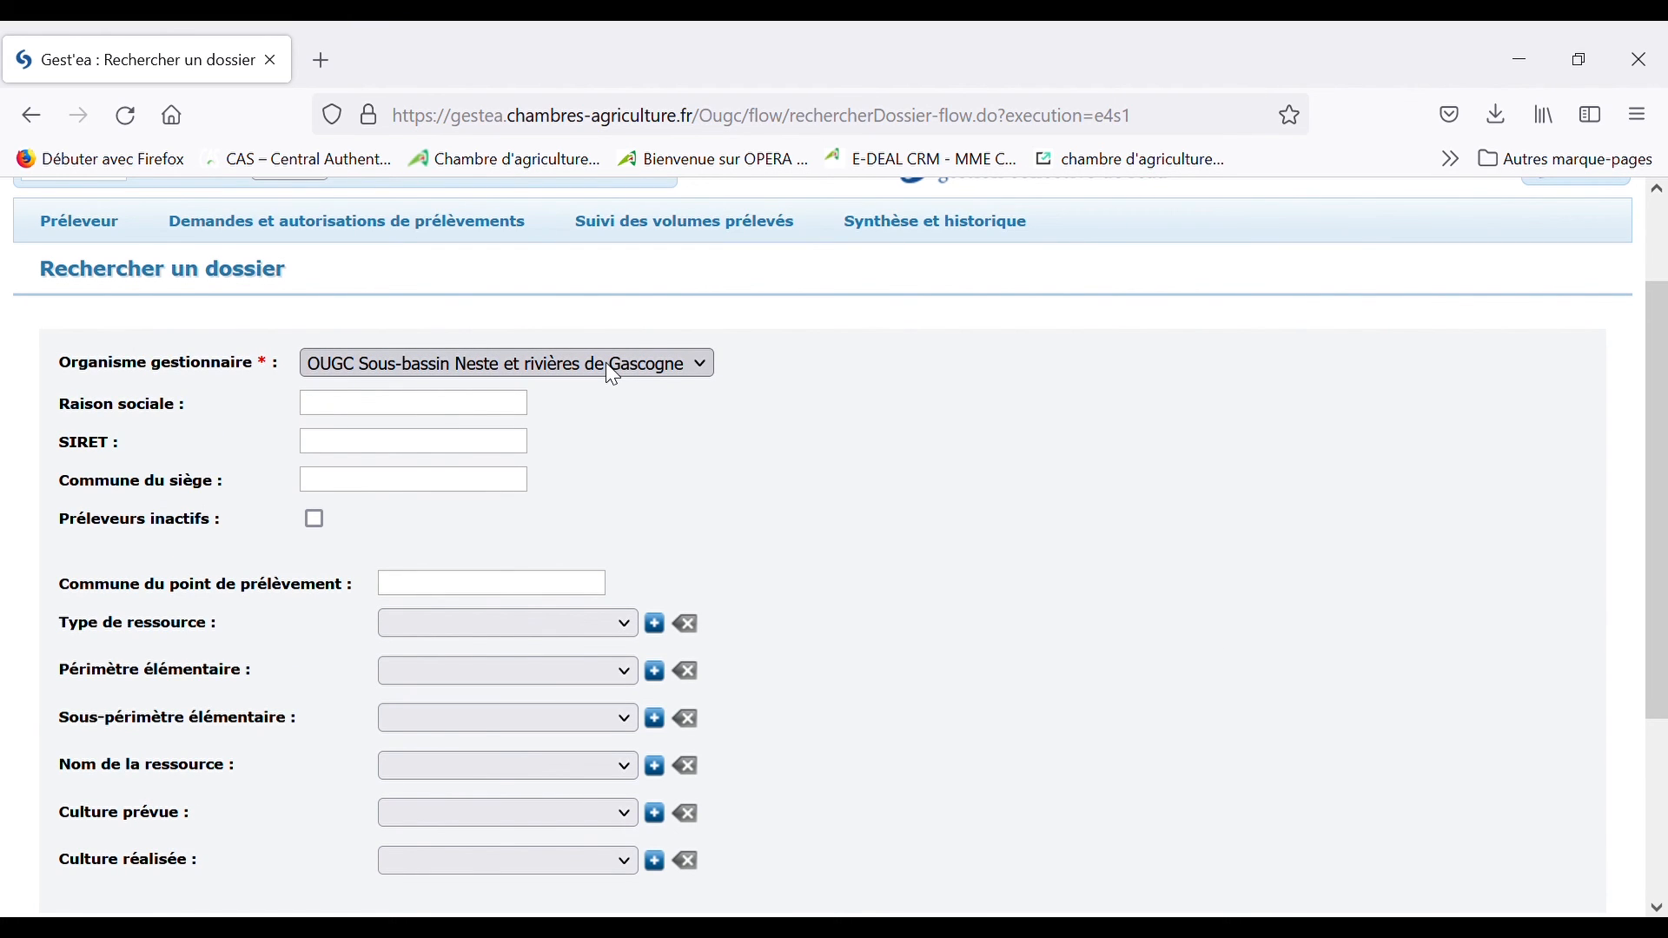
{"action": "scroll", "coordinate": [1355, 477], "scroll_direction": "up", "scroll_amount": 2}
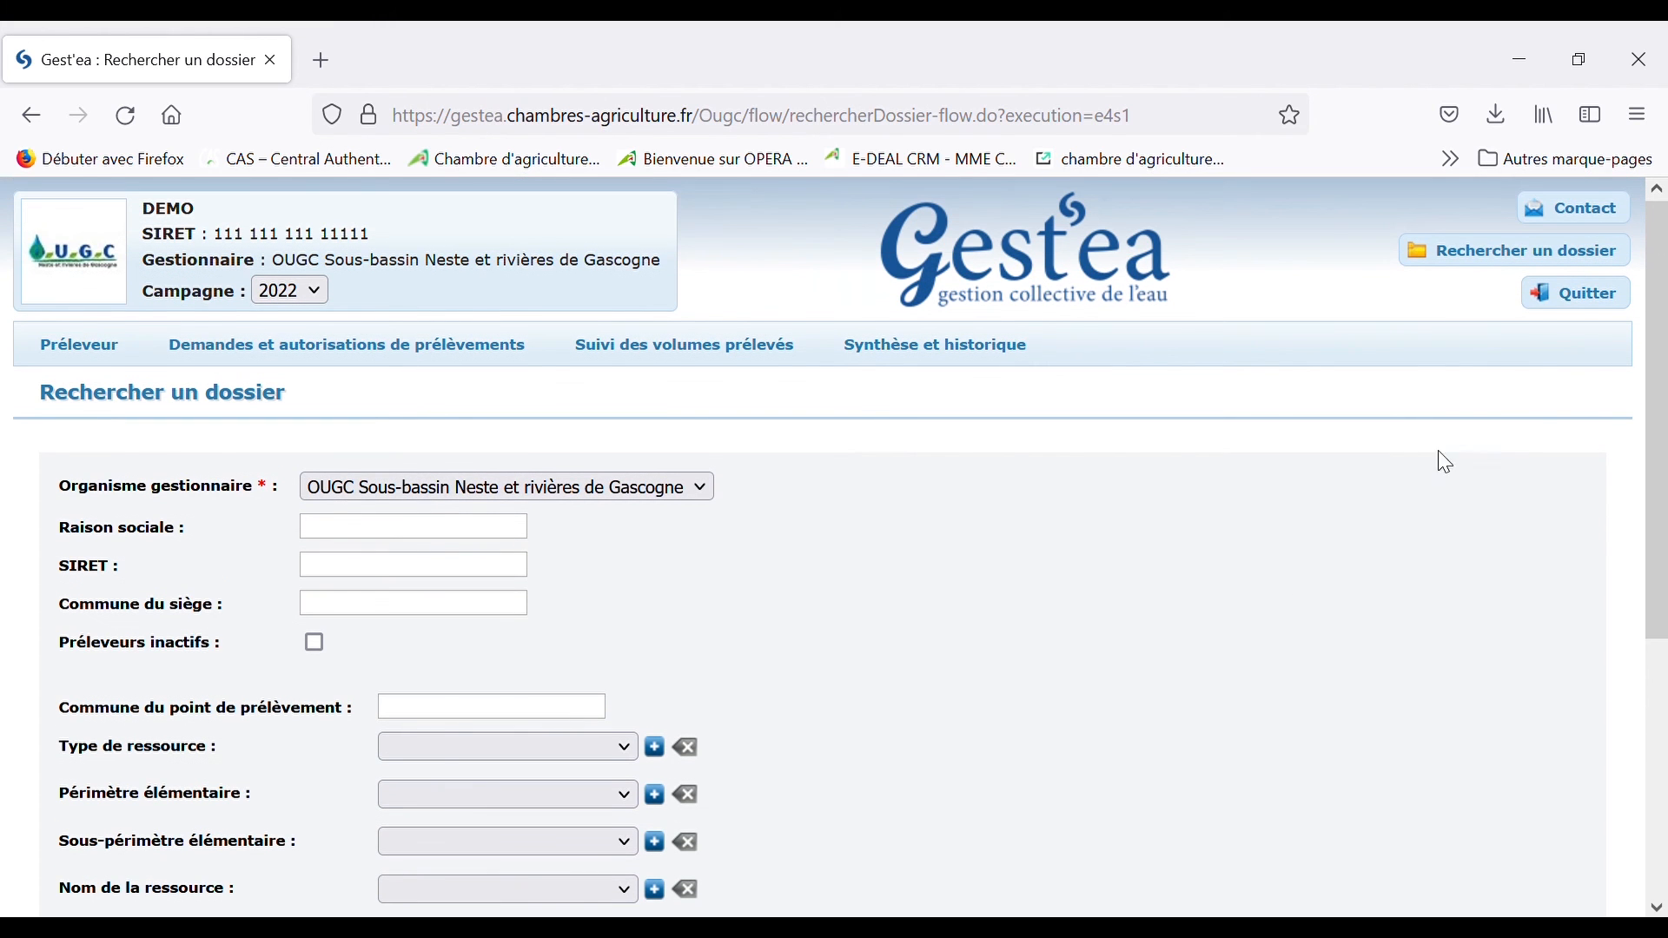
Step: Log out of the Gest'ea session and confirm the disconnection
{"action": "left_click", "coordinate": [1589, 301]}
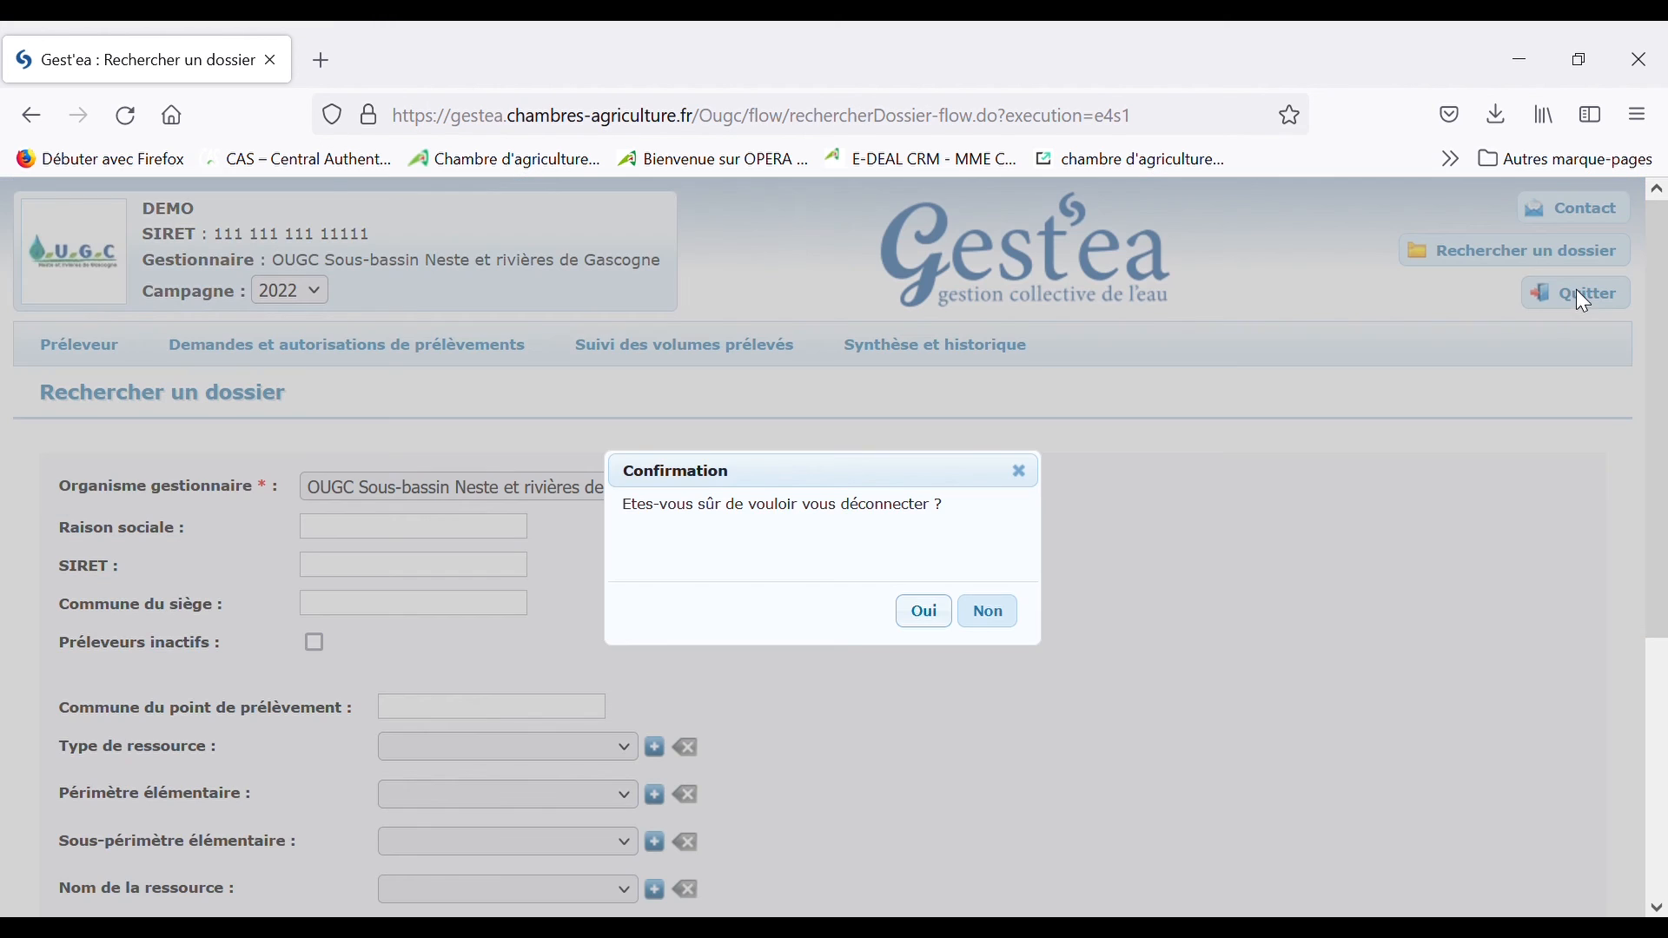
{"action": "left_click", "coordinate": [917, 610]}
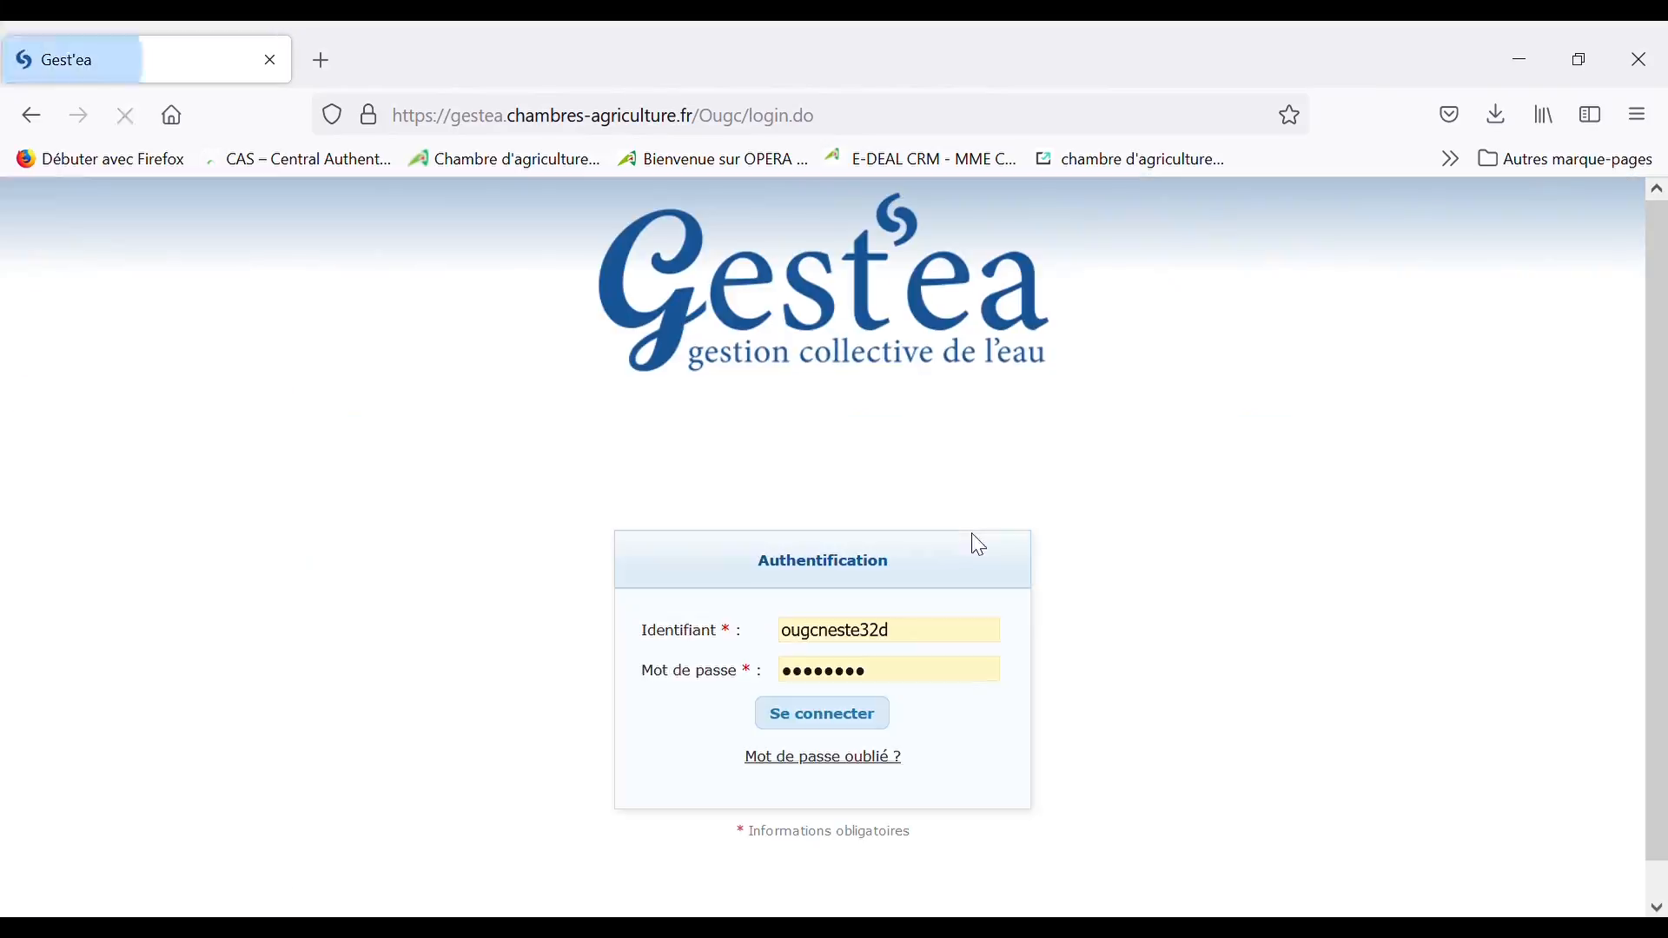